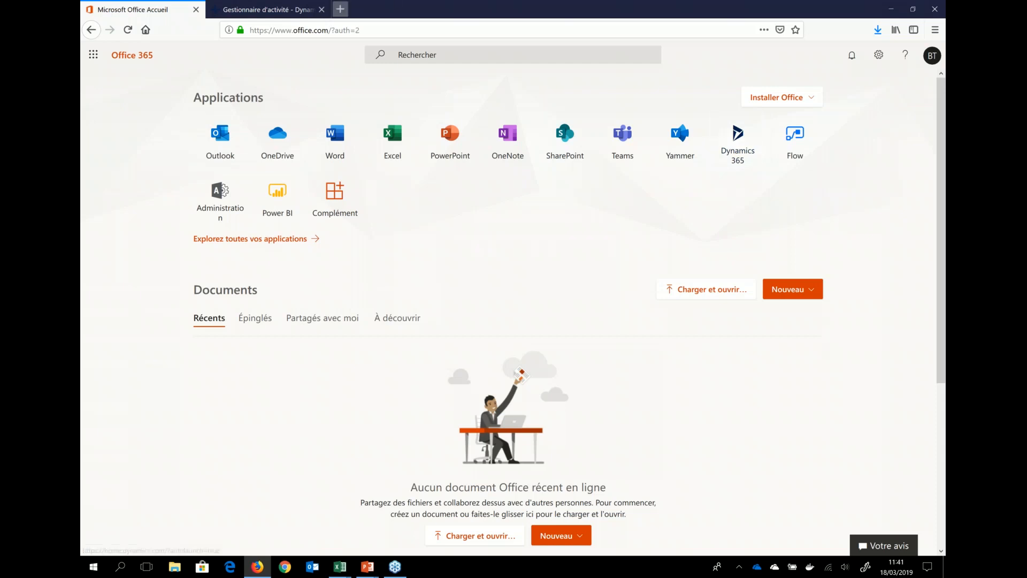
Step: Switch to the open Business Central page and refresh the expired session
{"action": "left_click", "coordinate": [262, 9]}
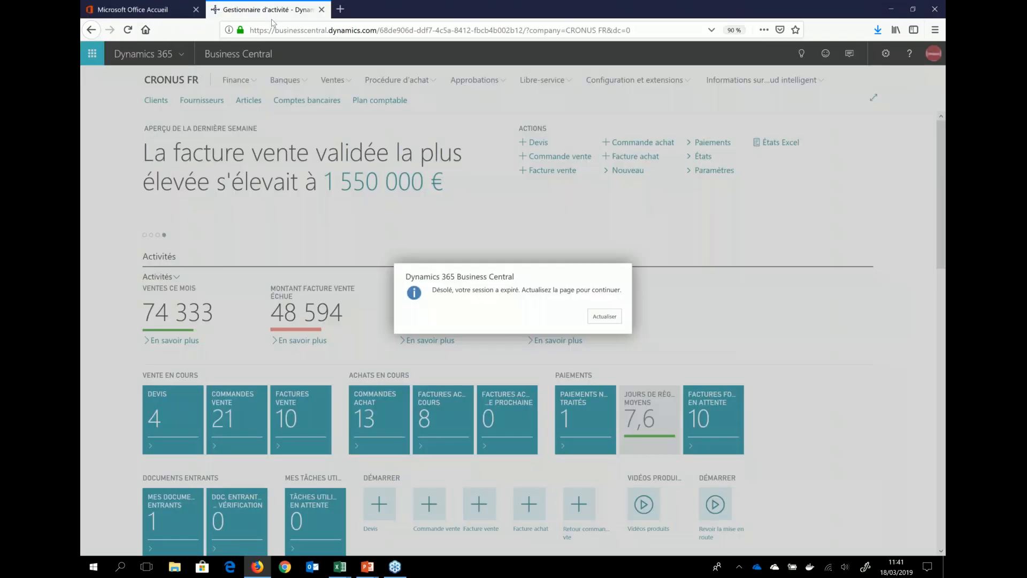
{"action": "left_click", "coordinate": [603, 316]}
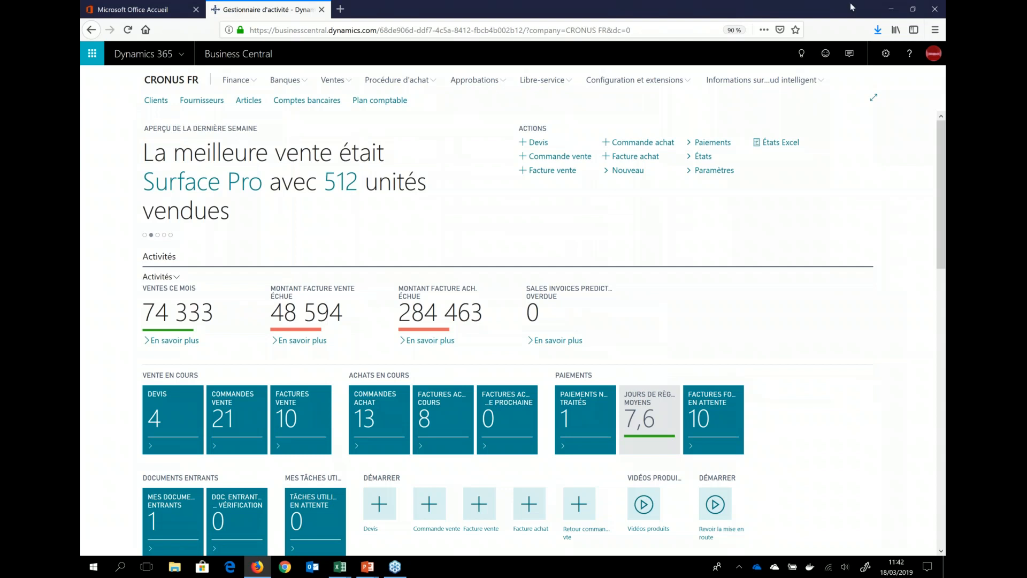
Step: Review the personal settings and the list of available role centers, leaving everything unmodified
{"action": "left_click", "coordinate": [886, 54]}
{"action": "left_click", "coordinate": [839, 92]}
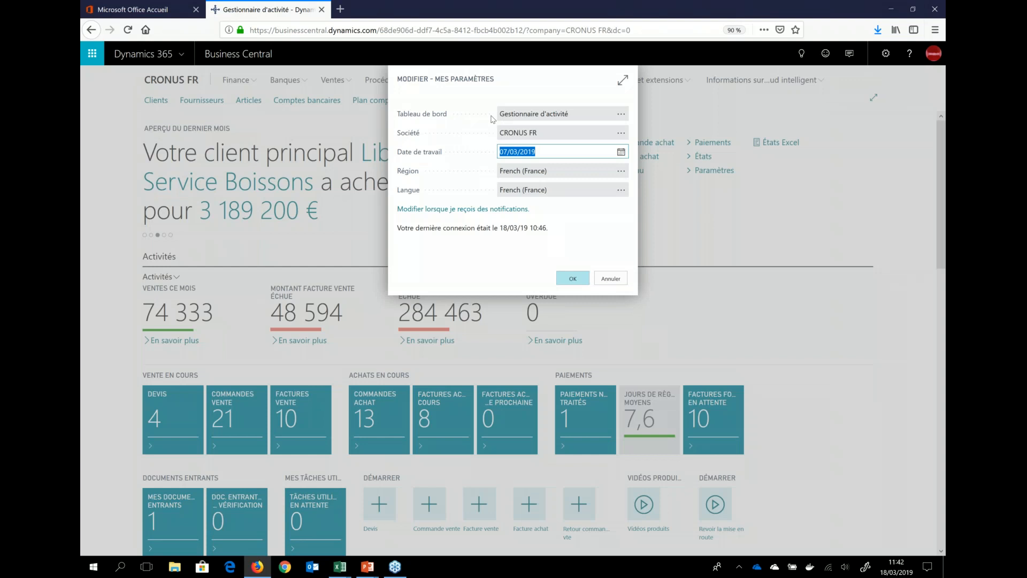
{"action": "left_click", "coordinate": [620, 114]}
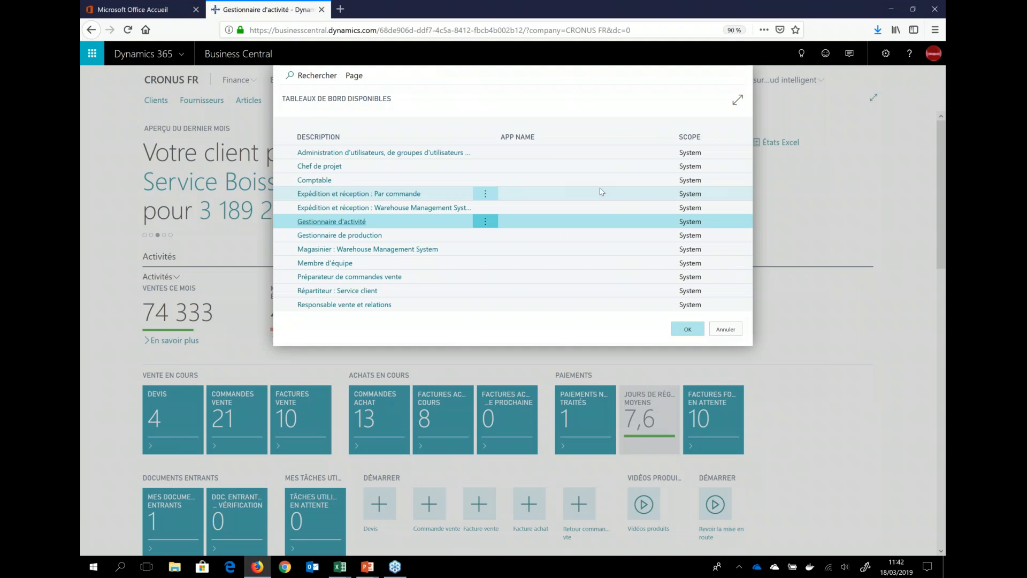
{"action": "key", "text": "Return"}
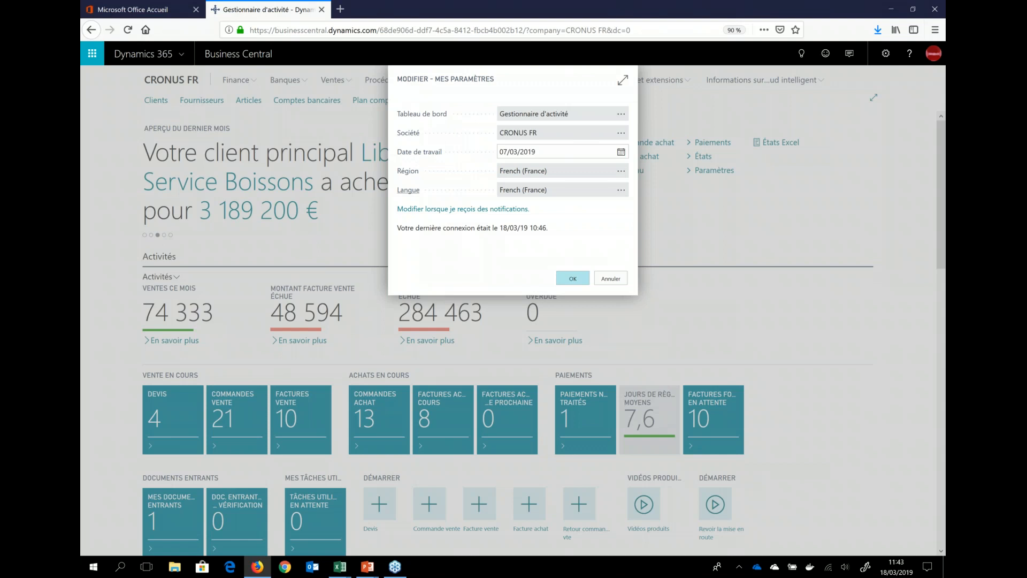
{"action": "mouse_move", "coordinate": [408, 190]}
{"action": "left_click", "coordinate": [610, 278]}
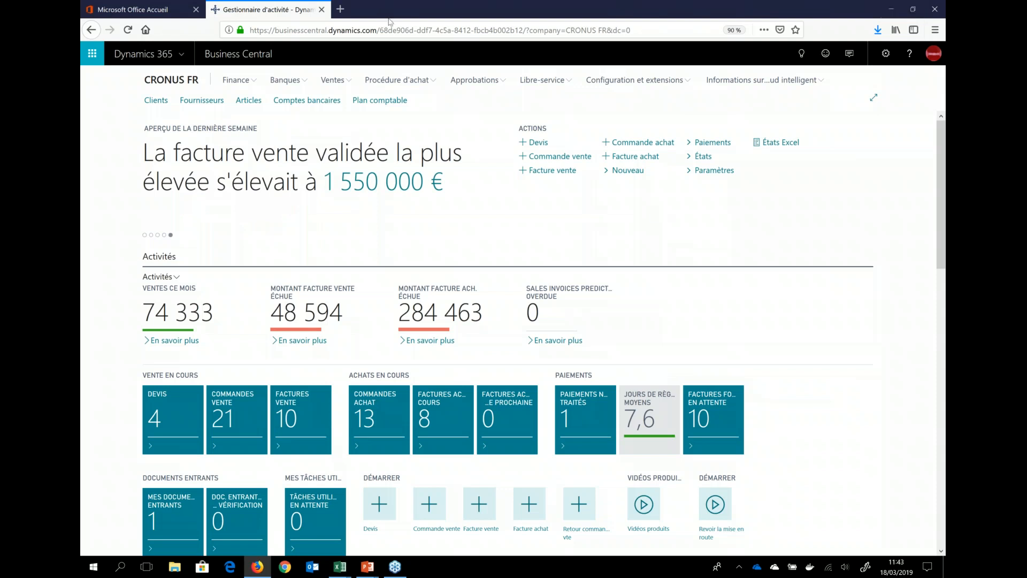
Step: Look through the navigation entries for Finance, Banques, Ventes and Procédure d'achat
{"action": "left_click", "coordinate": [232, 81]}
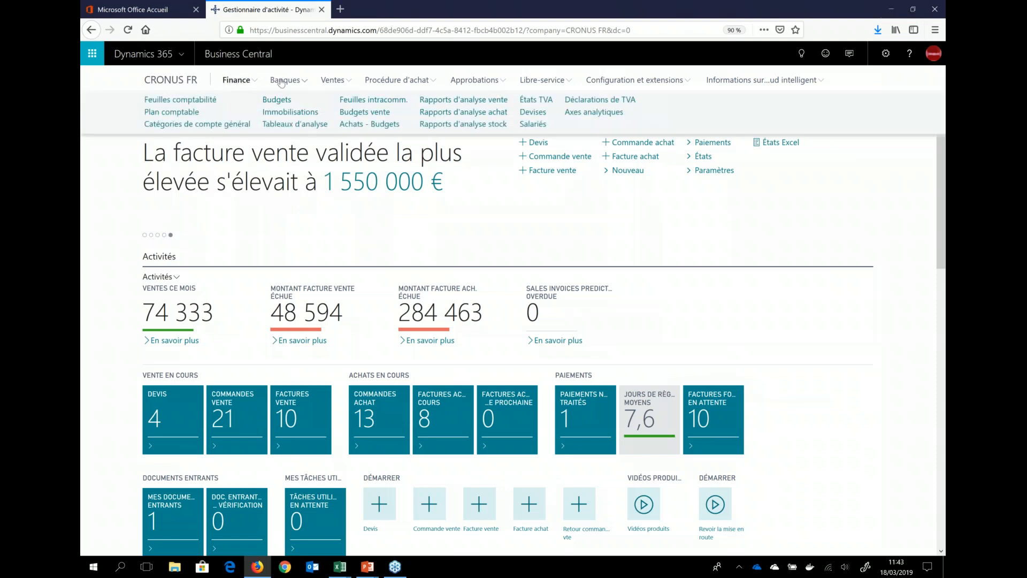
{"action": "left_click", "coordinate": [282, 81]}
{"action": "left_click", "coordinate": [333, 80]}
{"action": "left_click", "coordinate": [398, 80]}
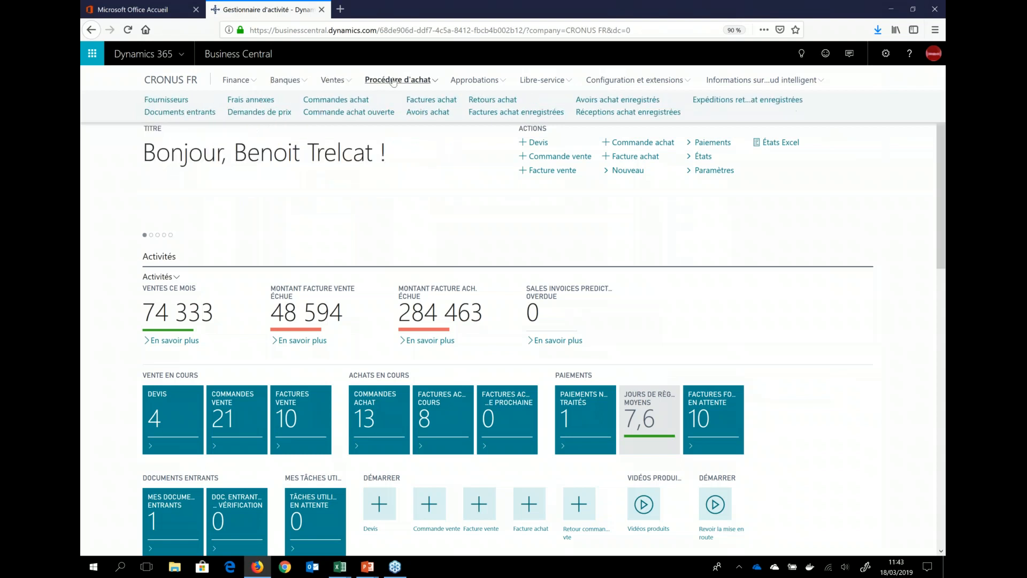
{"action": "left_click", "coordinate": [297, 81]}
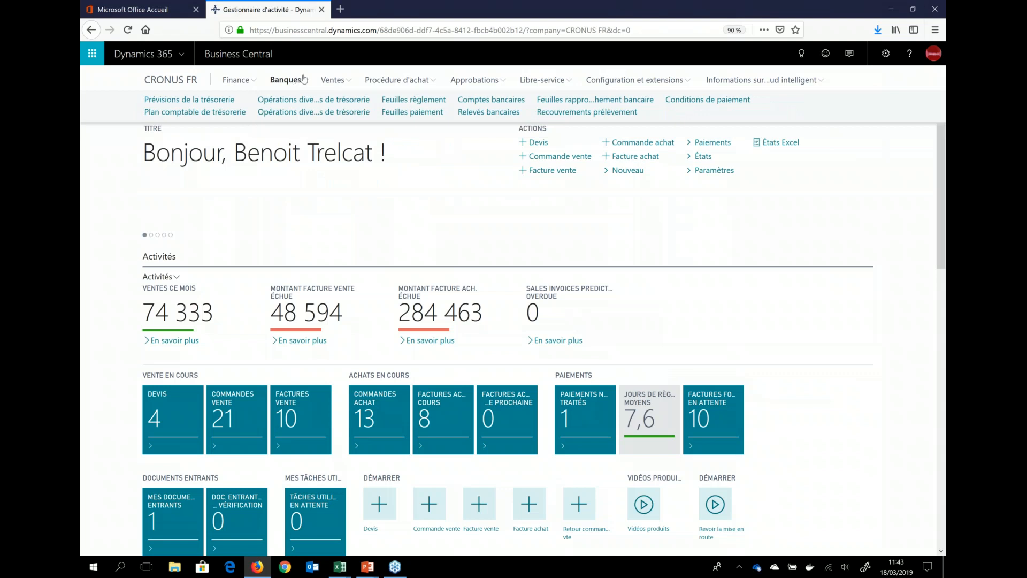
{"action": "left_click", "coordinate": [410, 81]}
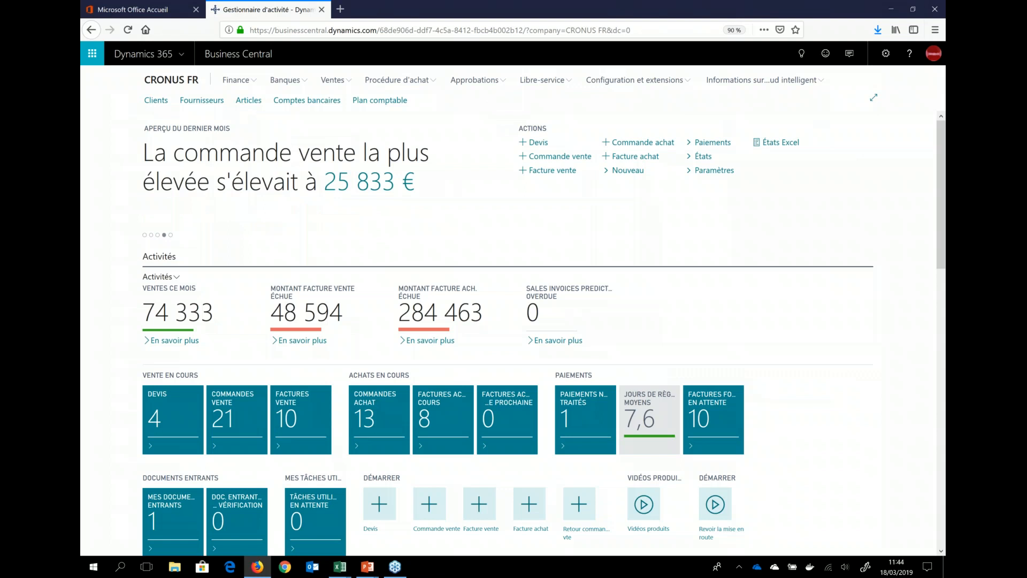
Step: Open the Articles list and filter it to items with Stocks >0
{"action": "left_click", "coordinate": [248, 100]}
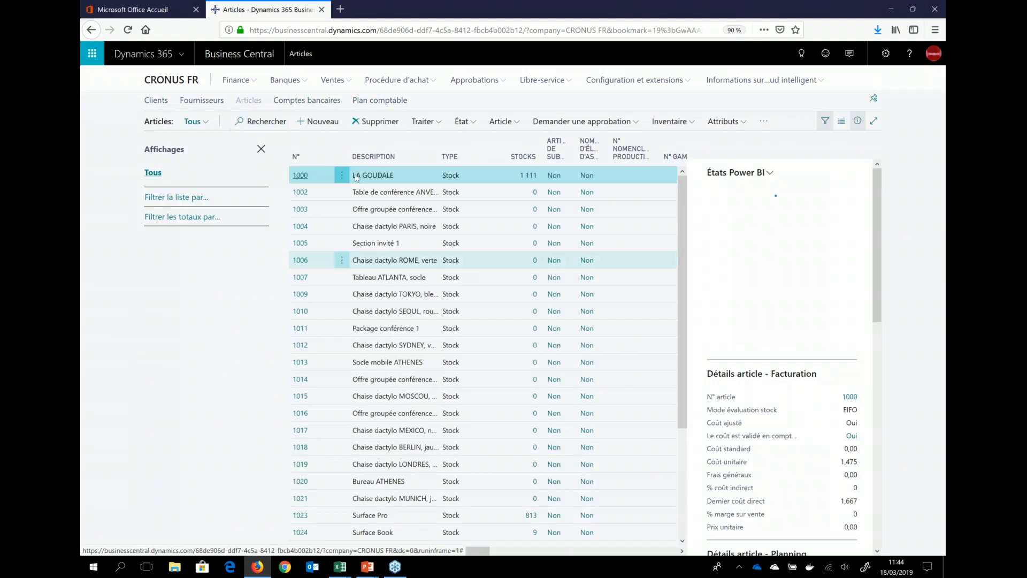
{"action": "left_click", "coordinate": [185, 197]}
{"action": "left_click", "coordinate": [169, 217]}
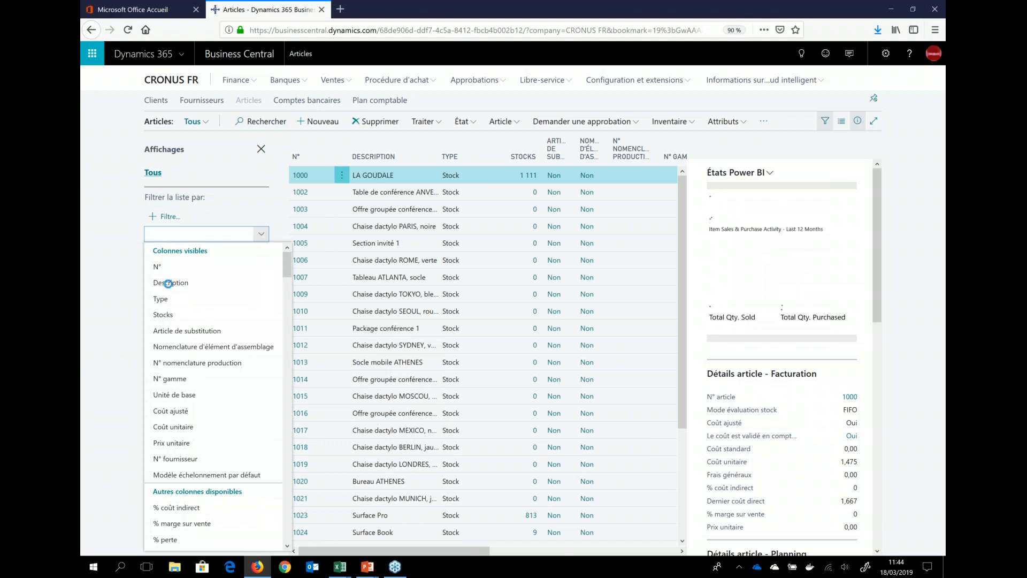
{"action": "left_click", "coordinate": [213, 221]}
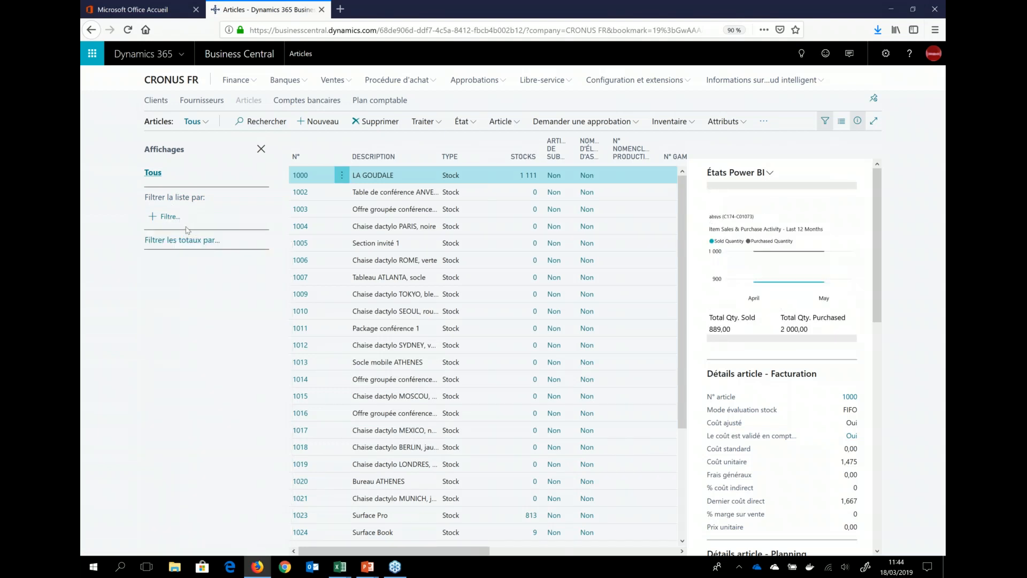
{"action": "left_click", "coordinate": [166, 225]}
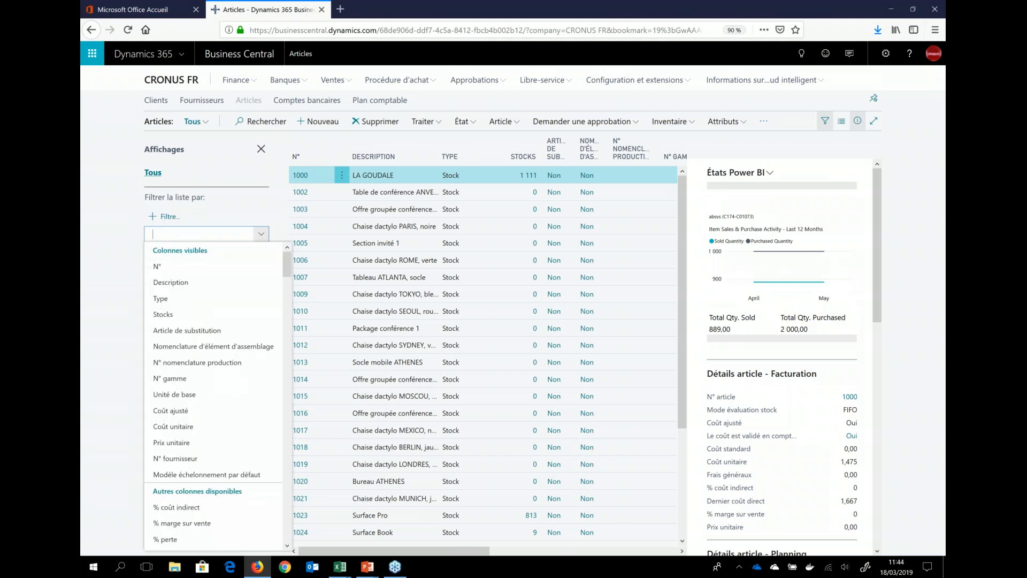
{"action": "left_click", "coordinate": [166, 313]}
{"action": "type", "text": ">0"}
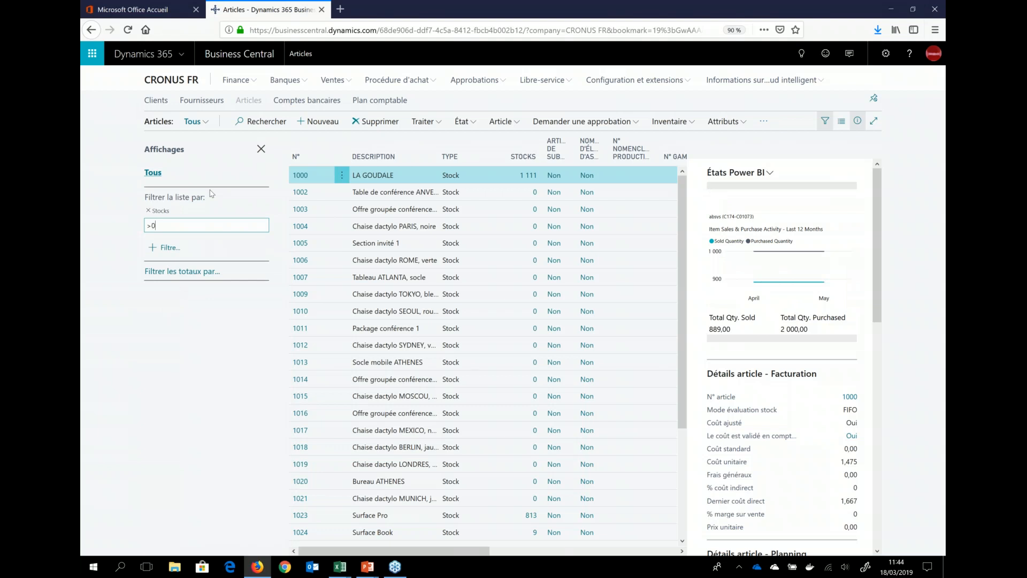
{"action": "key", "text": "Return"}
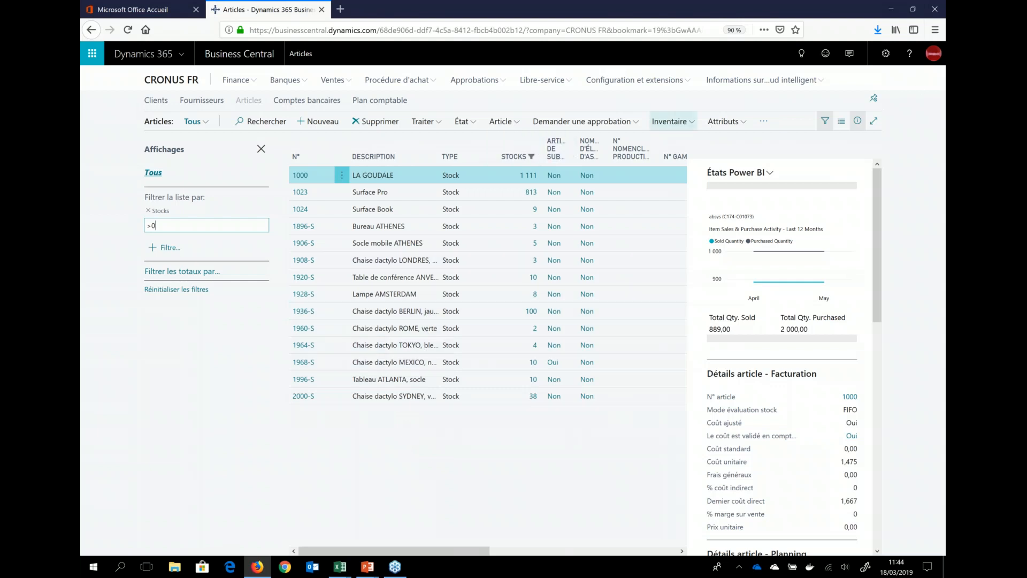
Step: Display the filtered item list as tall tiles (Mosaïques hautes) and browse the item pictures
{"action": "left_click", "coordinate": [841, 121]}
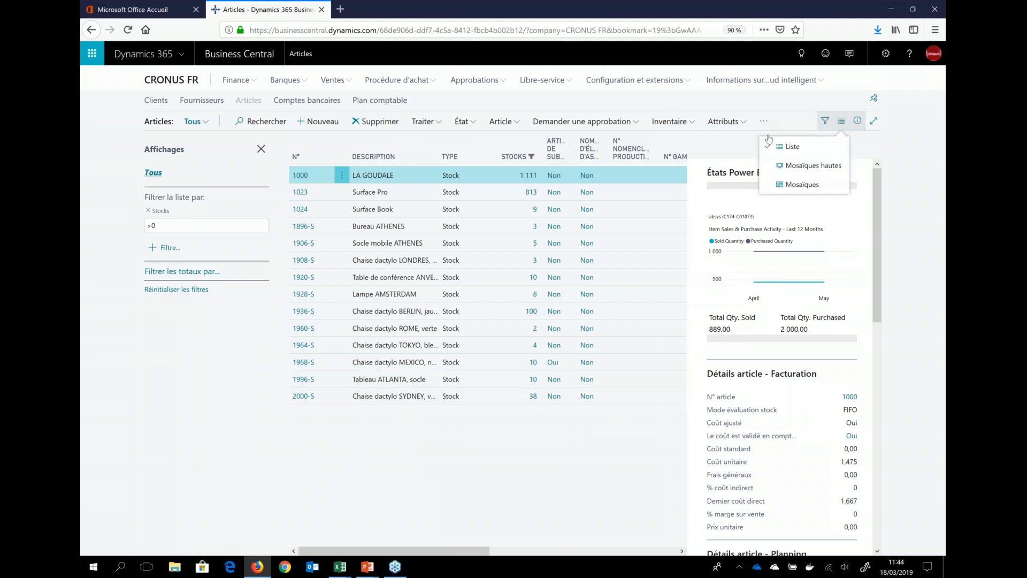
{"action": "left_click", "coordinate": [801, 166]}
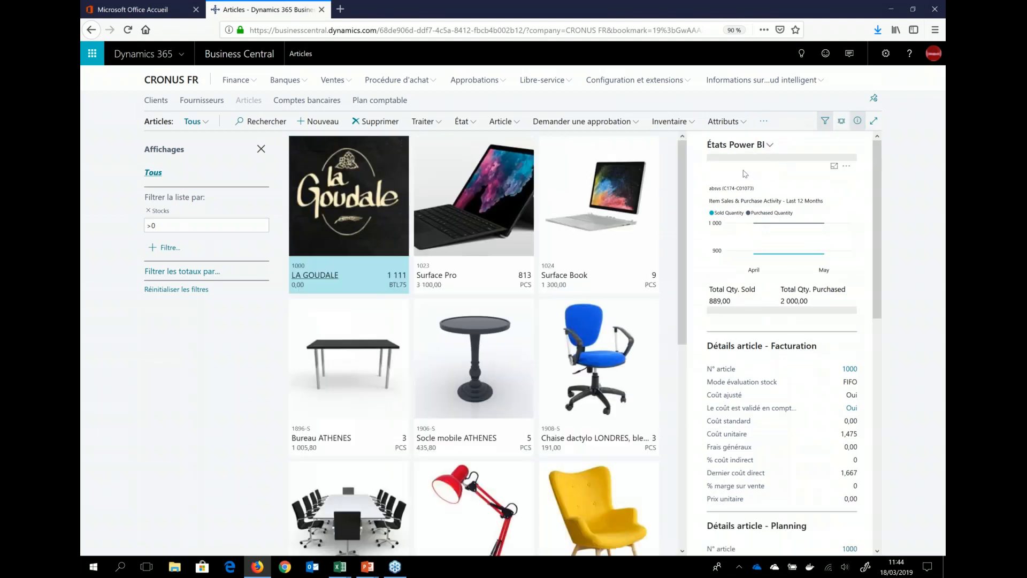
{"action": "scroll", "coordinate": [431, 198], "scroll_direction": "down", "scroll_amount": 3}
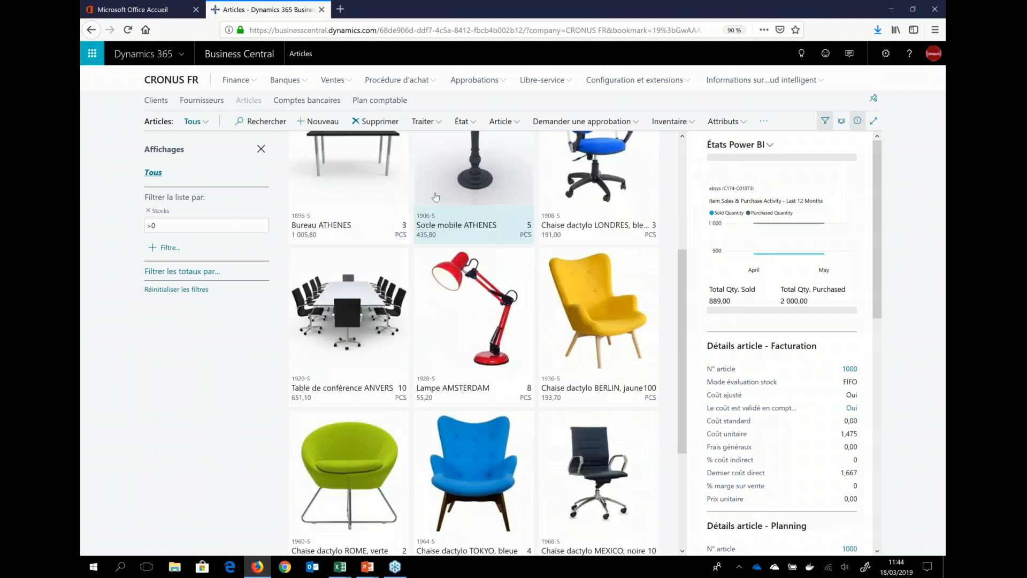
{"action": "scroll", "coordinate": [504, 199], "scroll_direction": "down", "scroll_amount": 3}
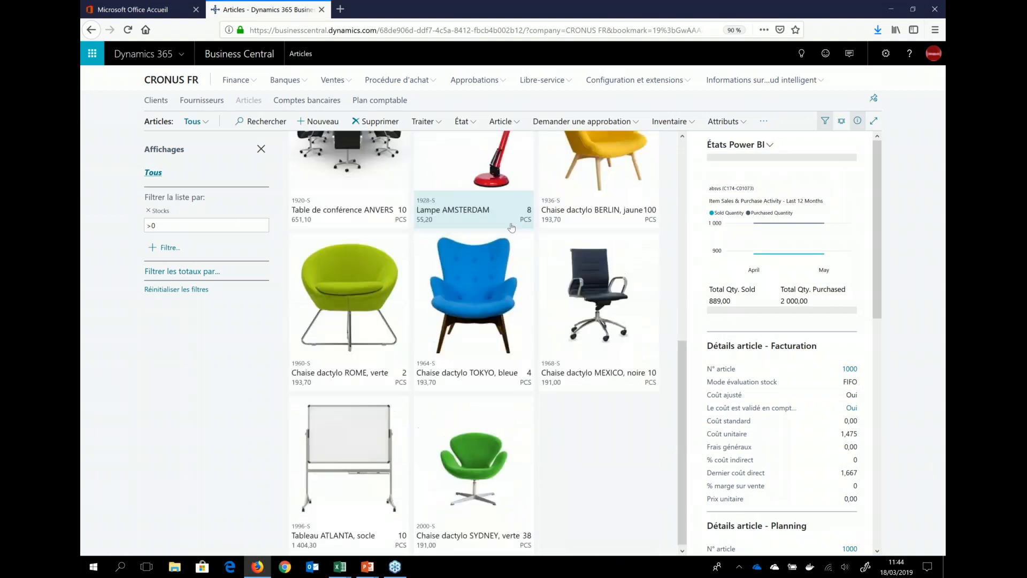
{"action": "scroll", "coordinate": [588, 321], "scroll_direction": "up", "scroll_amount": 7}
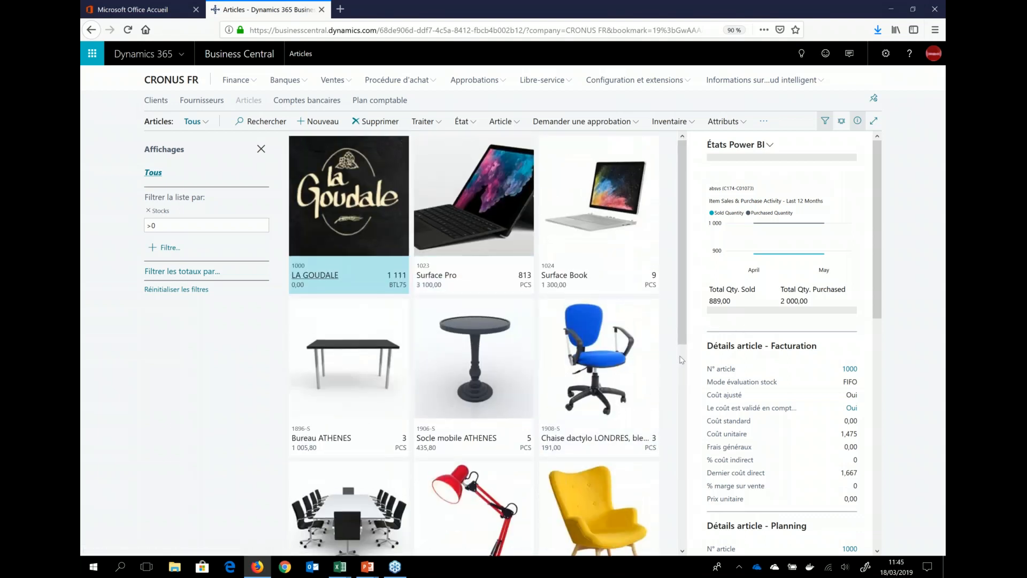
Step: Review the attributes and stock forecast on the Socle mobile ATHENES item card, returning to the item list when done
{"action": "scroll", "coordinate": [723, 380], "scroll_direction": "down", "scroll_amount": 10}
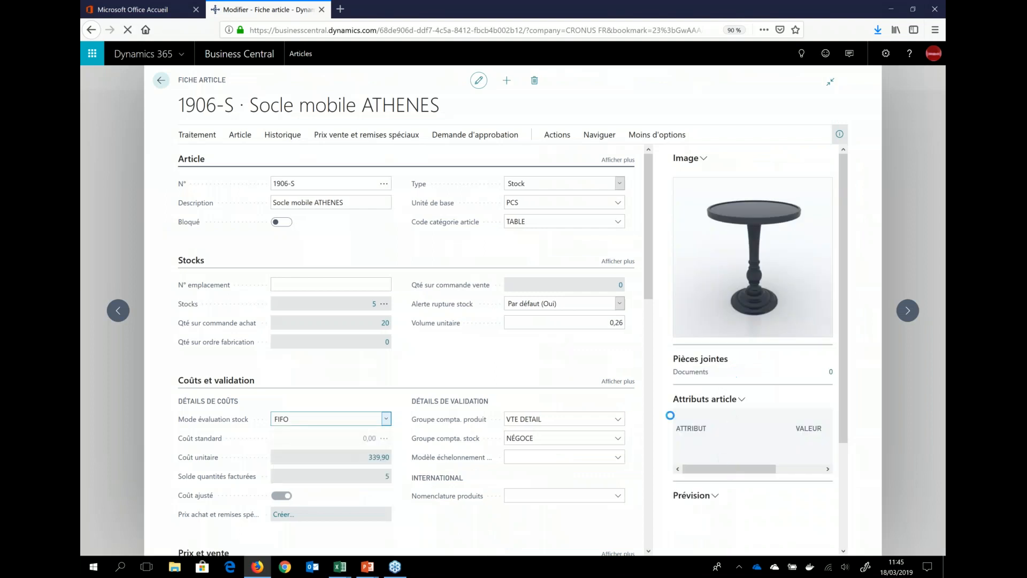
{"action": "scroll", "coordinate": [703, 412], "scroll_direction": "down", "scroll_amount": 3}
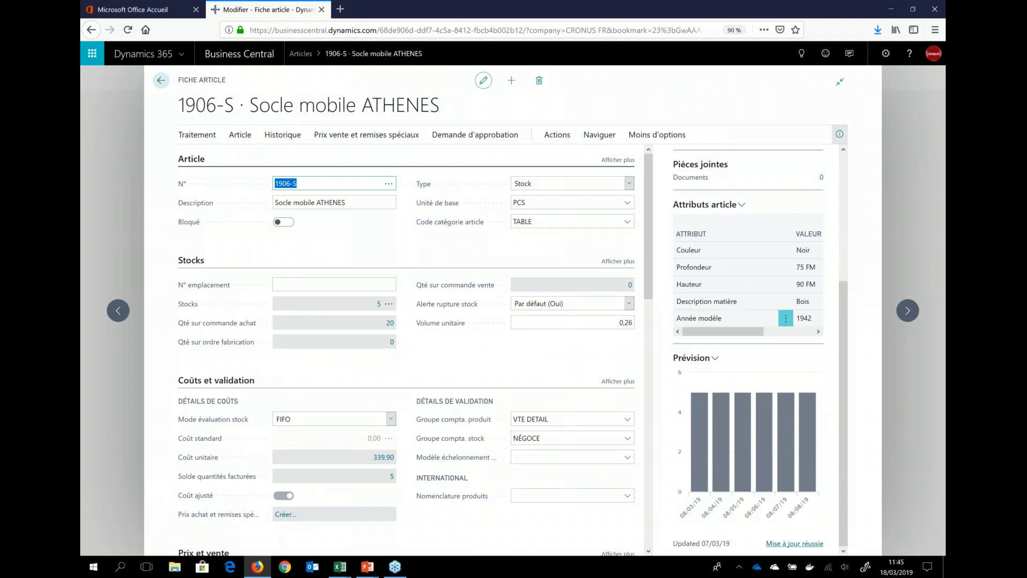
{"action": "mouse_move", "coordinate": [701, 438]}
{"action": "left_click", "coordinate": [112, 160]}
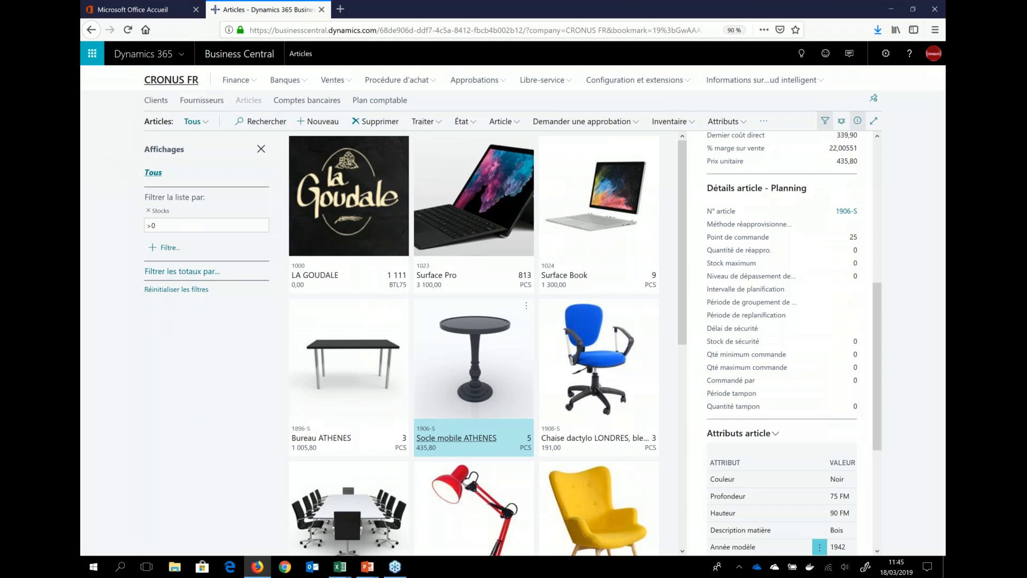
Step: Return to the CRONUS FR role center and examine the key figures under Activités
{"action": "left_click", "coordinate": [186, 83]}
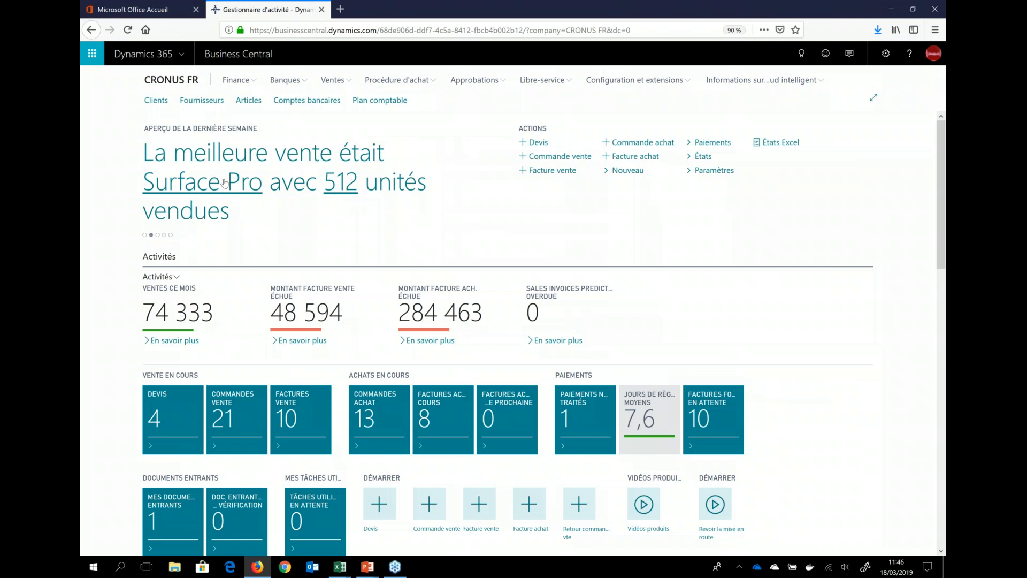
{"action": "scroll", "coordinate": [89, 234], "scroll_direction": "down", "scroll_amount": 2}
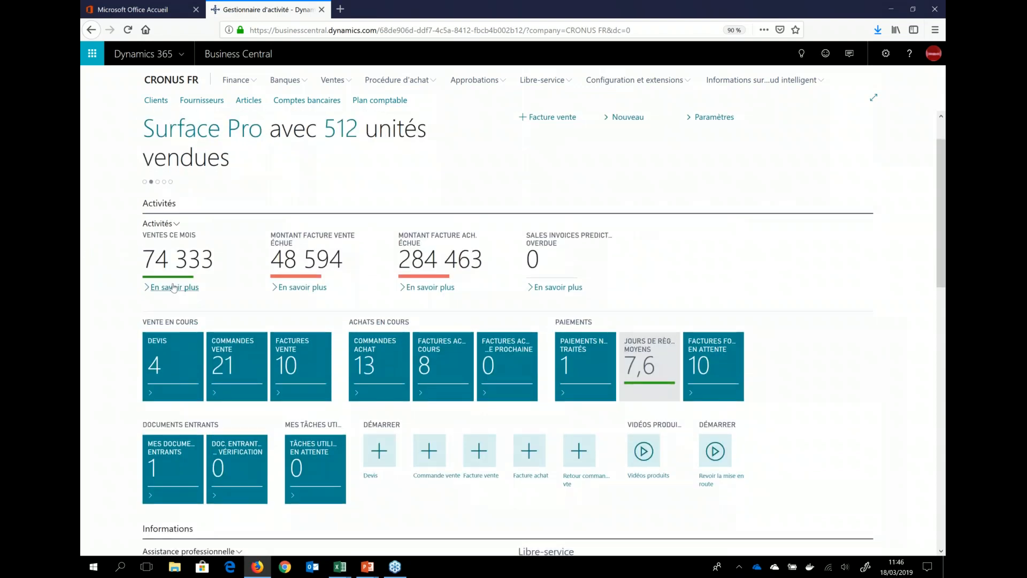
{"action": "mouse_move", "coordinate": [170, 276]}
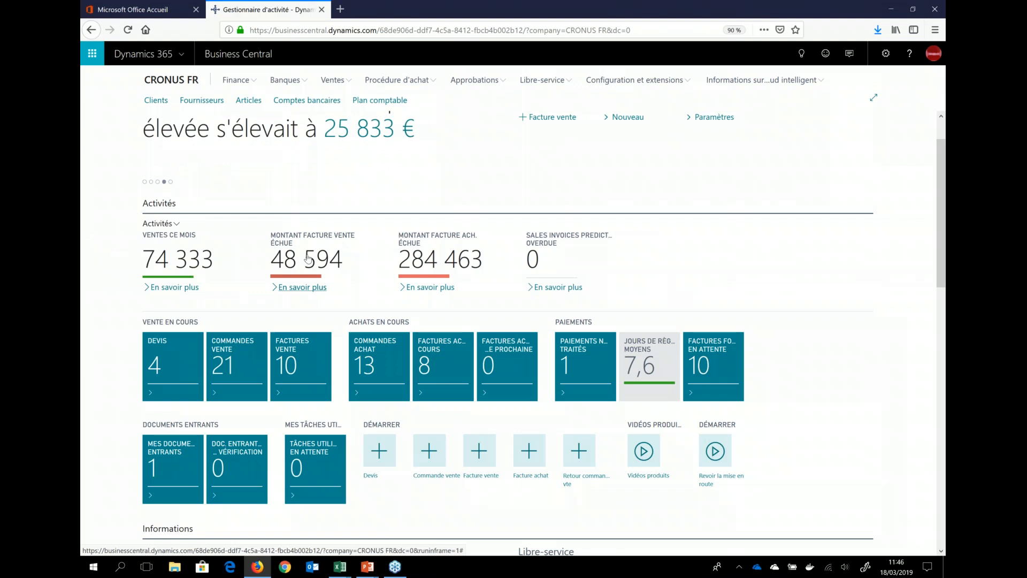
{"action": "mouse_move", "coordinate": [448, 266]}
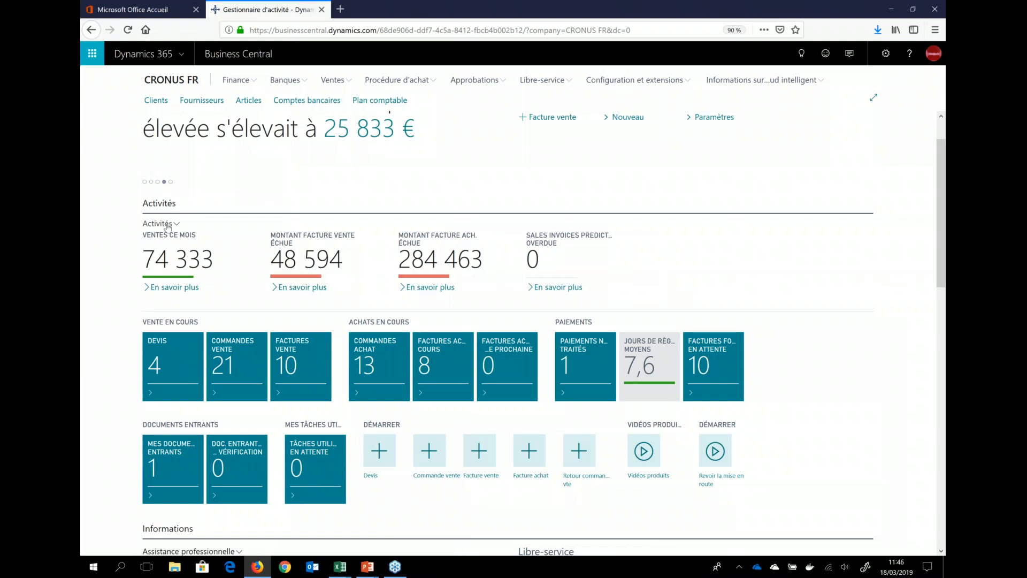
Step: Review the thresholds and color styles in the cue setup of the Activités section, then close it
{"action": "left_click", "coordinate": [168, 225]}
{"action": "left_click", "coordinate": [146, 240]}
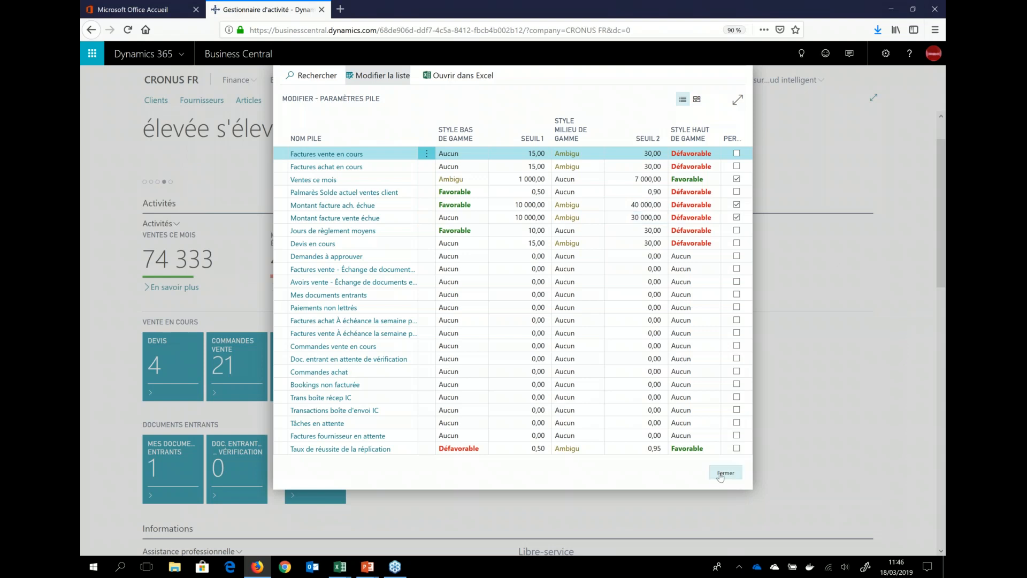
{"action": "key", "text": "Escape"}
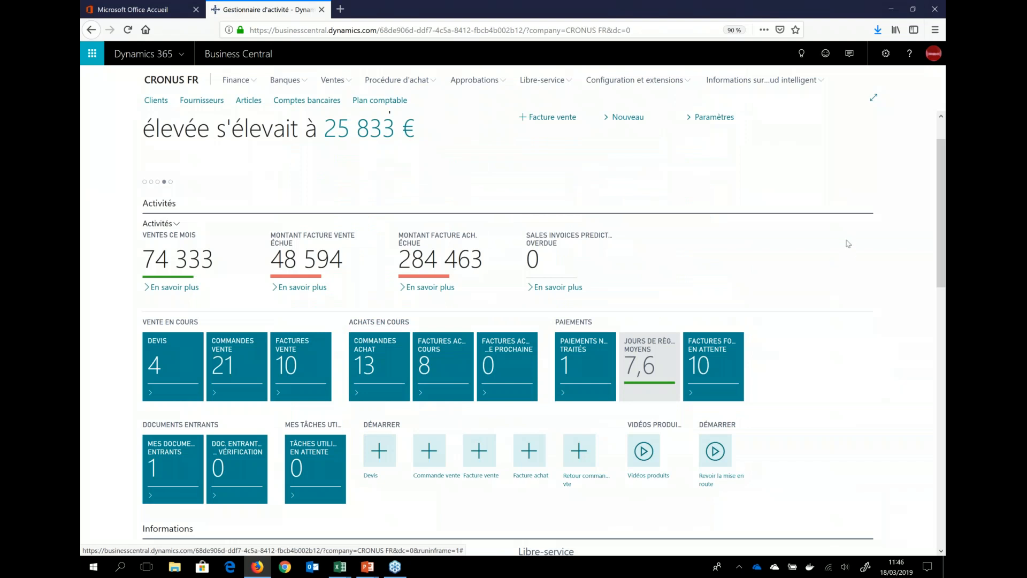
Step: Open the sales orders in progress from the role center and examine the Power BI chart for order 101001
{"action": "scroll", "coordinate": [102, 327], "scroll_direction": "down", "scroll_amount": 2}
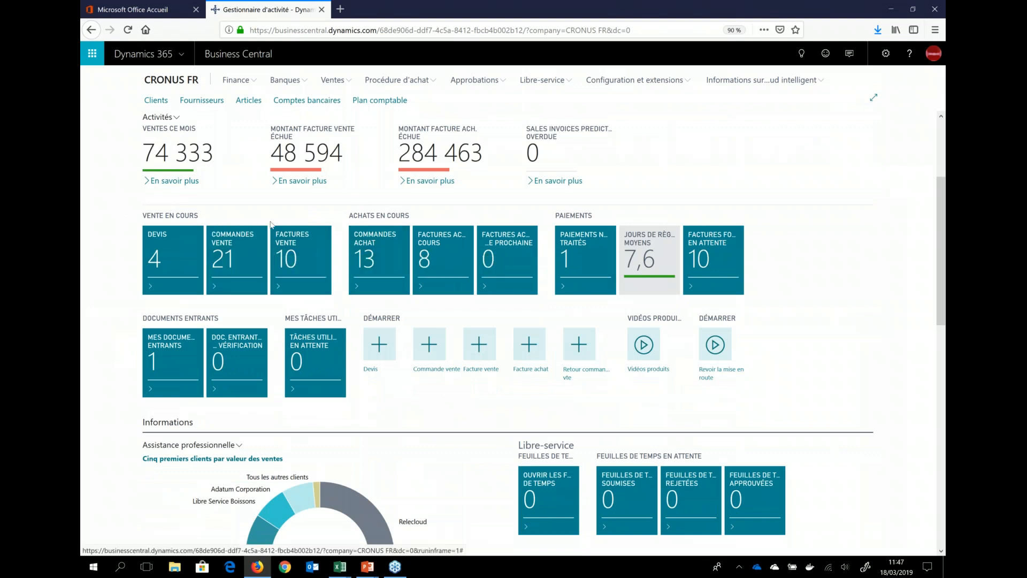
{"action": "left_click", "coordinate": [232, 240]}
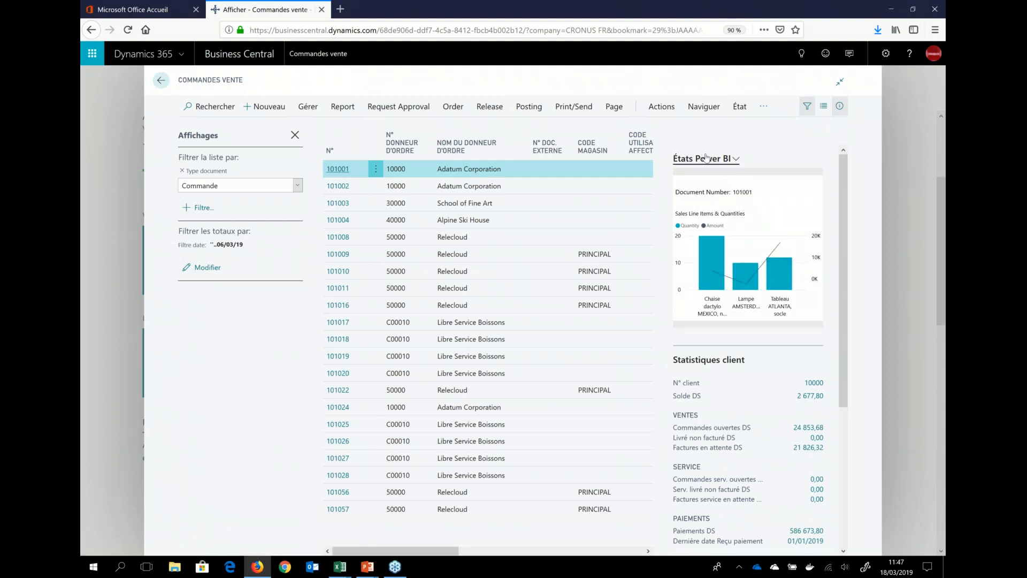
{"action": "mouse_move", "coordinate": [739, 282]}
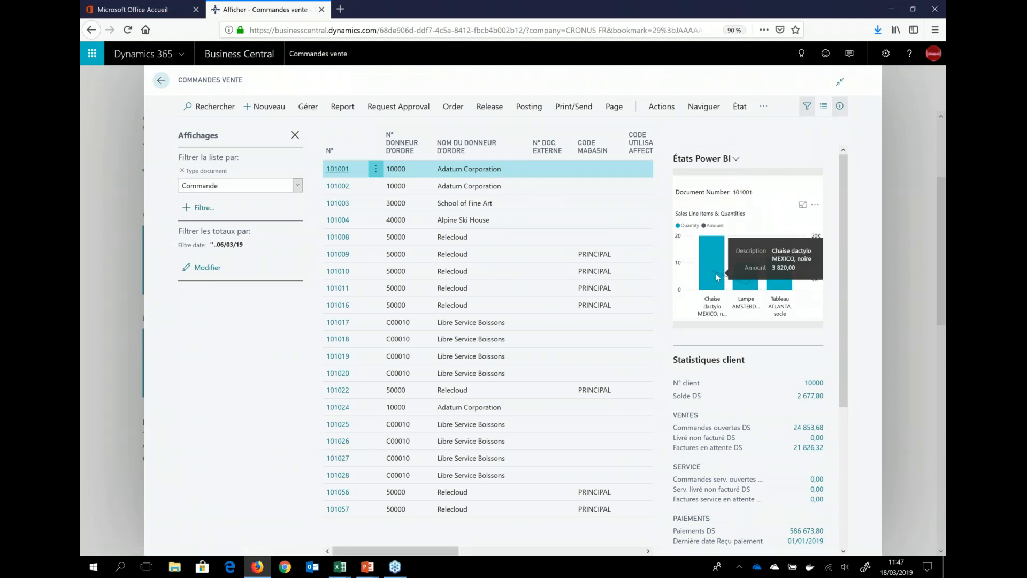
{"action": "mouse_move", "coordinate": [787, 280]}
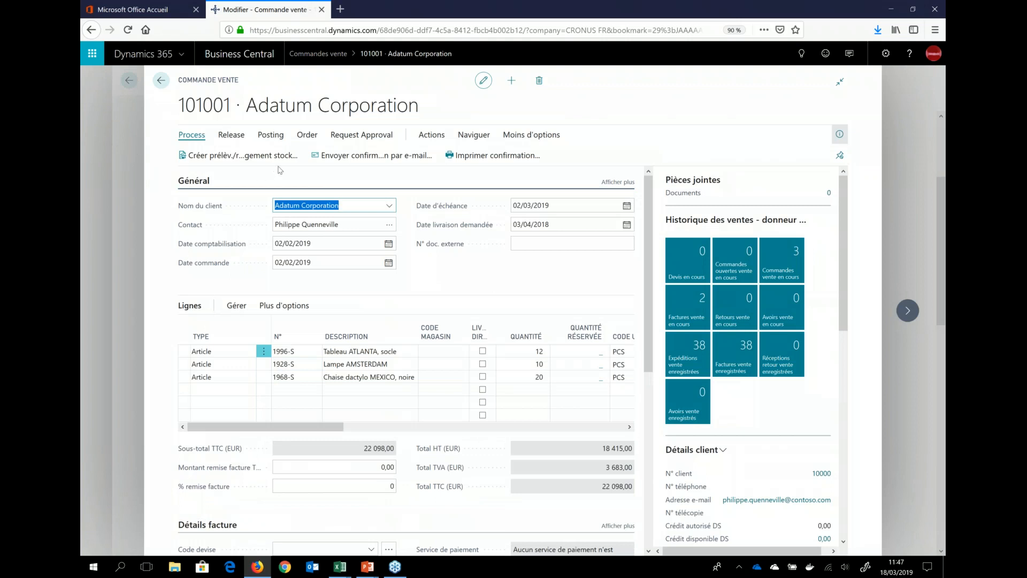
Step: Return to the CRONUS FR role center, search for "BAL A" and open the Balance result for the current page
{"action": "left_click", "coordinate": [121, 164]}
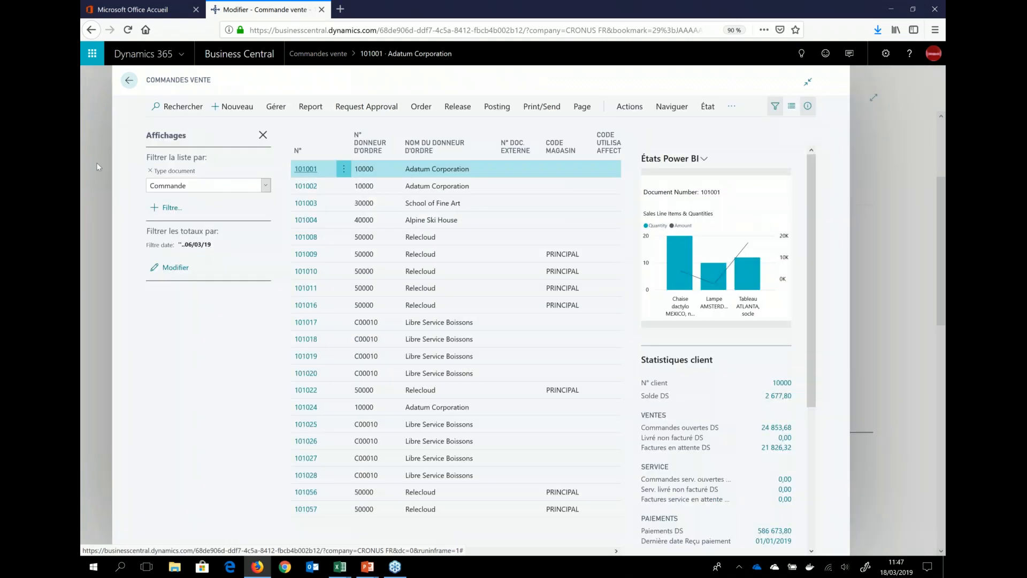
{"action": "left_click", "coordinate": [98, 167]}
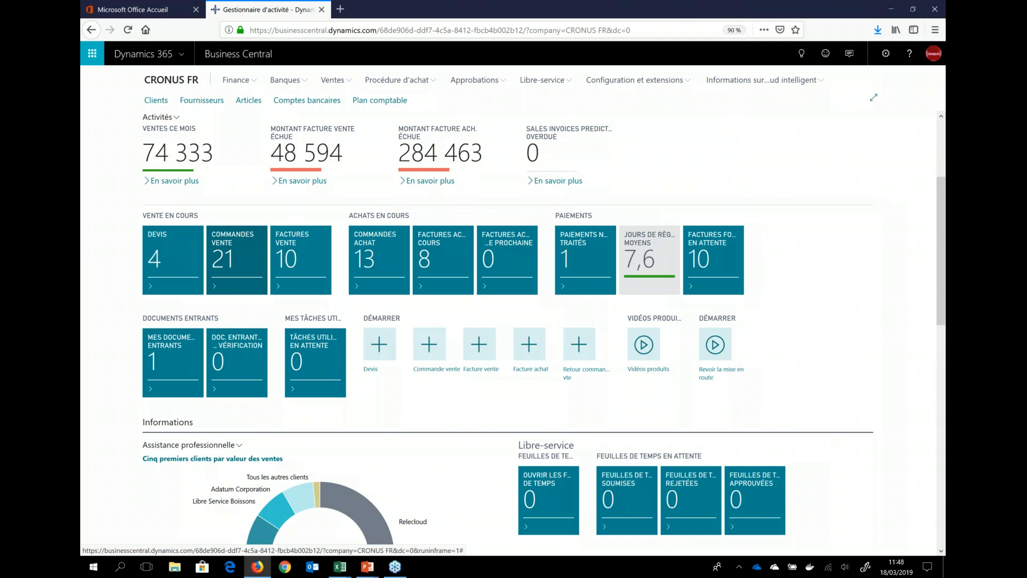
{"action": "left_click", "coordinate": [800, 55]}
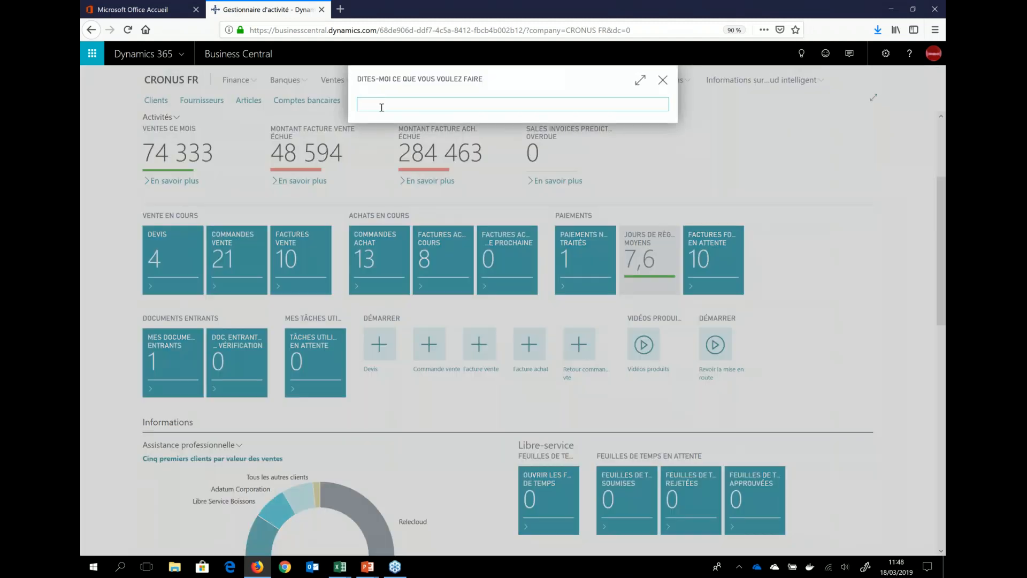
{"action": "type", "text": "BAL Ä"}
{"action": "key", "text": "BackSpace"}
{"action": "type", "text": "A"}
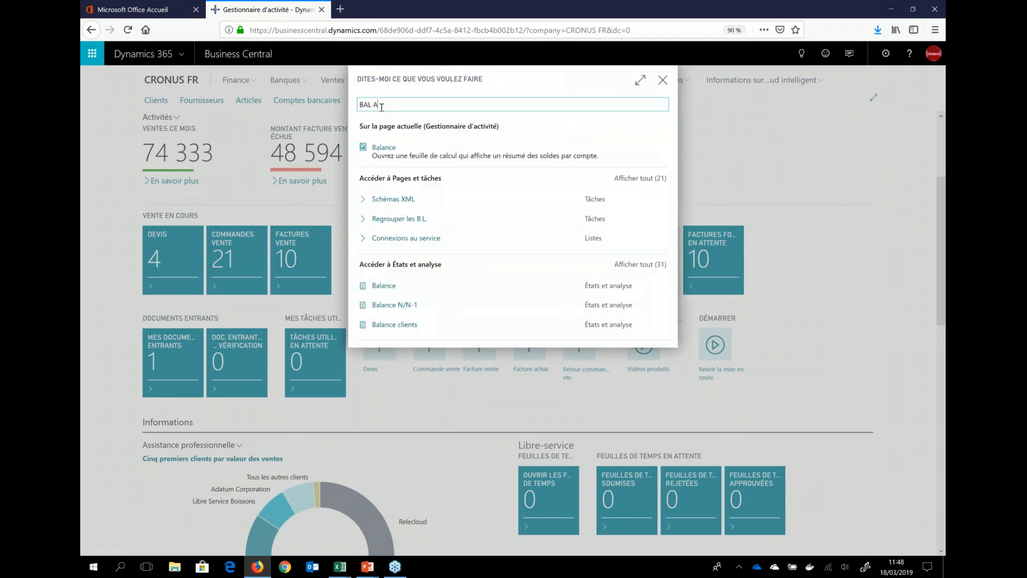
{"action": "left_click", "coordinate": [385, 148]}
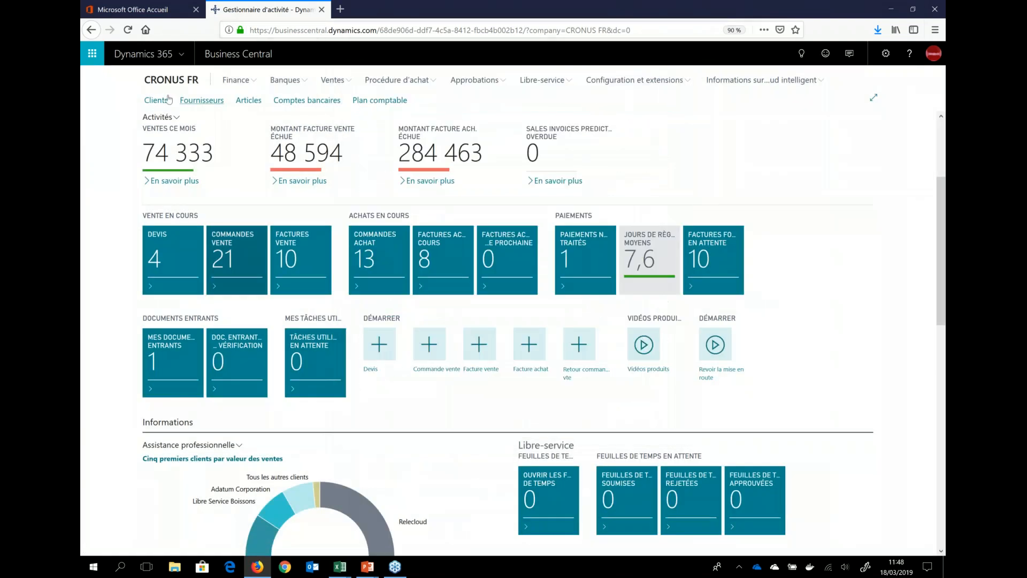
{"action": "left_click", "coordinate": [609, 346]}
Step: Open the Libre Service Boissons customer card from the top-five customers chart, examine its statistics and aged receivables, and return to the role center
{"action": "scroll", "coordinate": [109, 253], "scroll_direction": "down", "scroll_amount": 4}
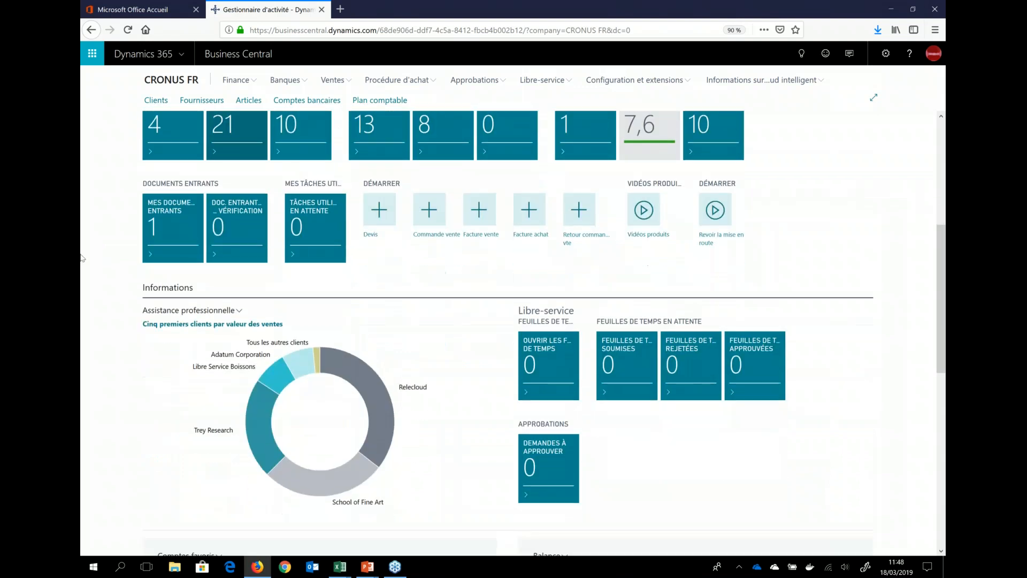
{"action": "scroll", "coordinate": [91, 258], "scroll_direction": "down", "scroll_amount": 1}
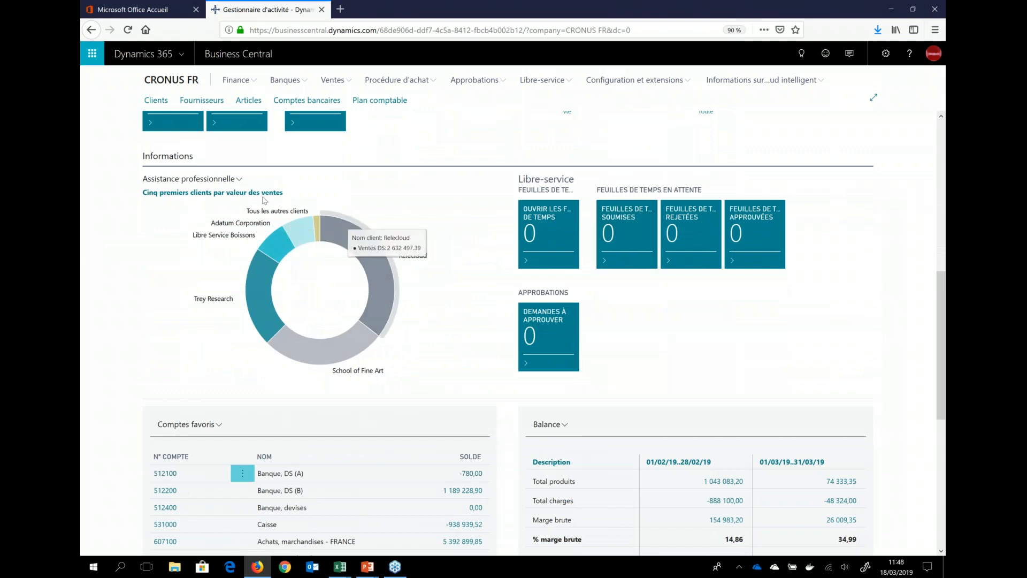
{"action": "mouse_move", "coordinate": [286, 248]}
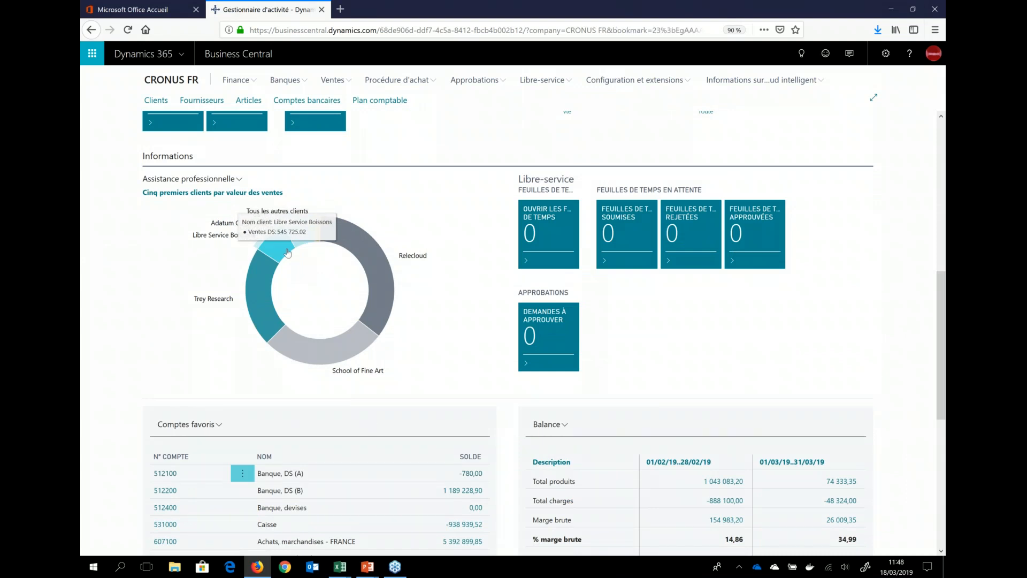
{"action": "left_click", "coordinate": [288, 253]}
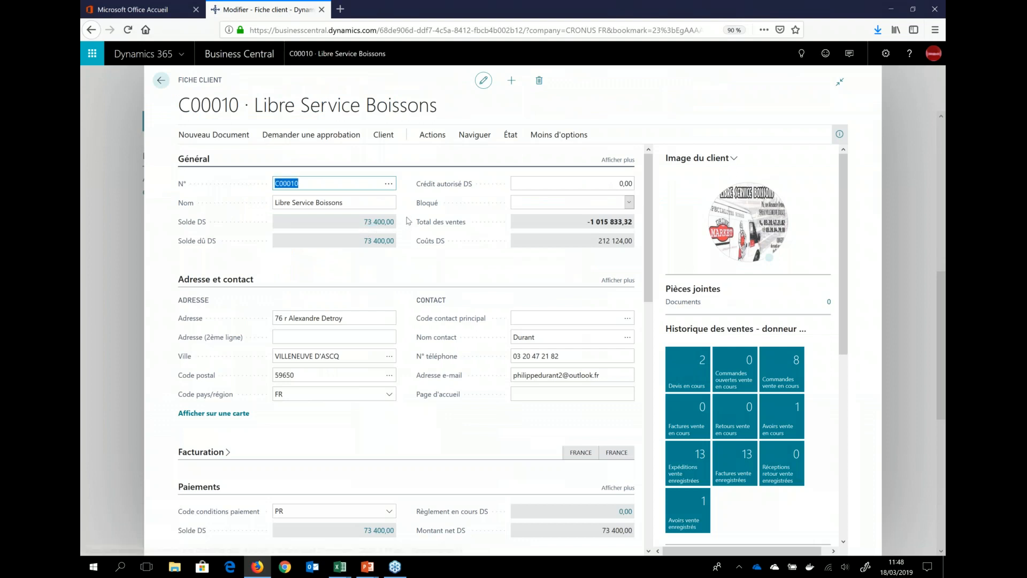
{"action": "scroll", "coordinate": [469, 327], "scroll_direction": "down", "scroll_amount": 10}
{"action": "scroll", "coordinate": [469, 327], "scroll_direction": "down", "scroll_amount": 1}
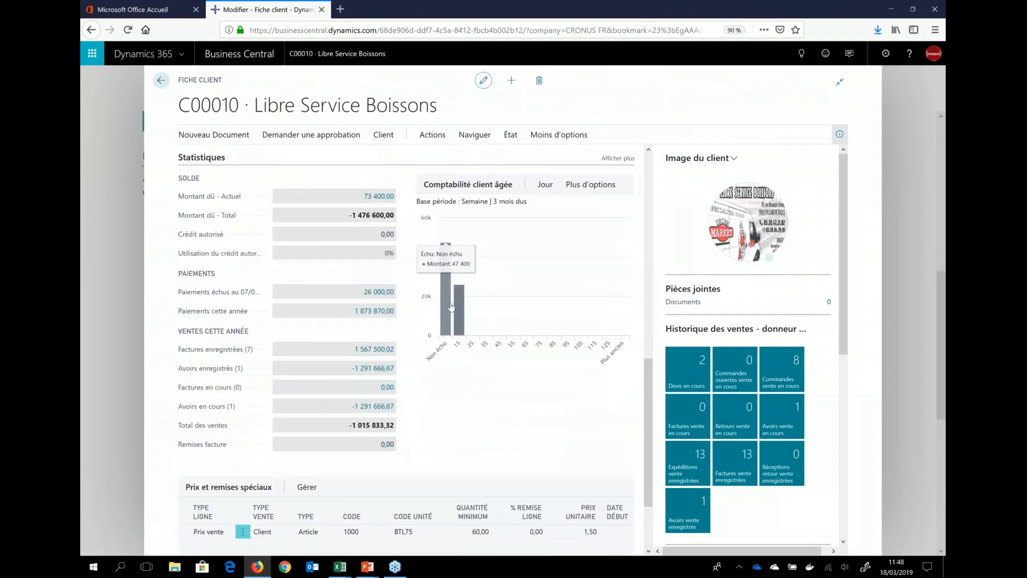
{"action": "left_click", "coordinate": [111, 172]}
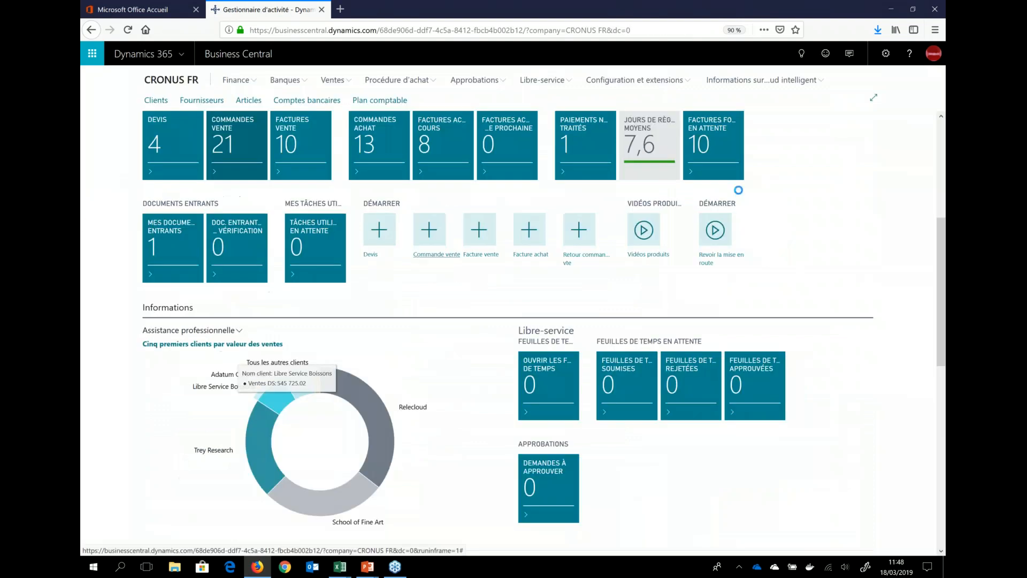
Step: Examine the role center's favorite accounts and Balance sections, and expand the Financial Dashboard report under États Power BI
{"action": "scroll", "coordinate": [748, 216], "scroll_direction": "down", "scroll_amount": 1}
{"action": "scroll", "coordinate": [748, 216], "scroll_direction": "down", "scroll_amount": 1}
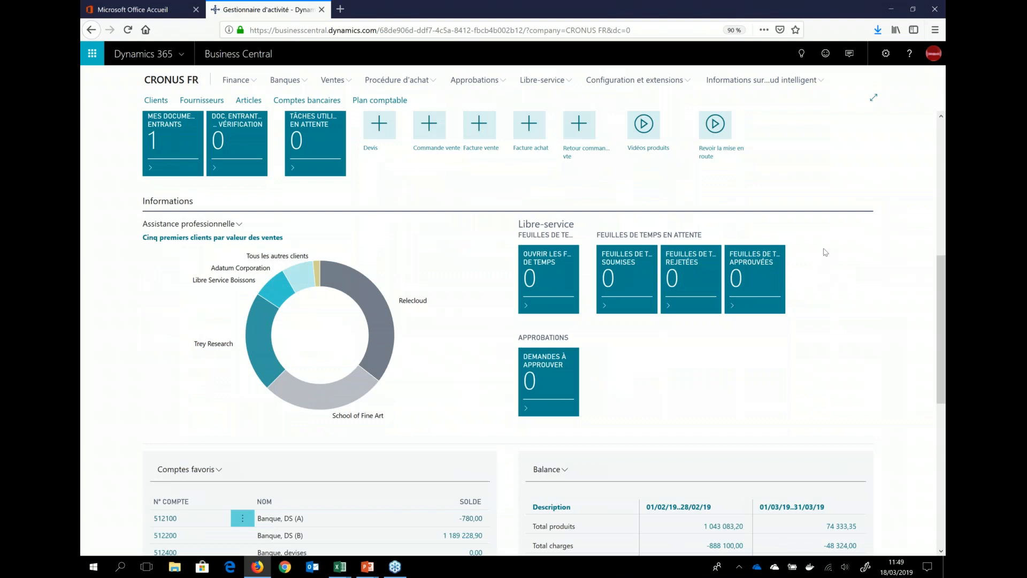
{"action": "scroll", "coordinate": [818, 248], "scroll_direction": "down", "scroll_amount": 5}
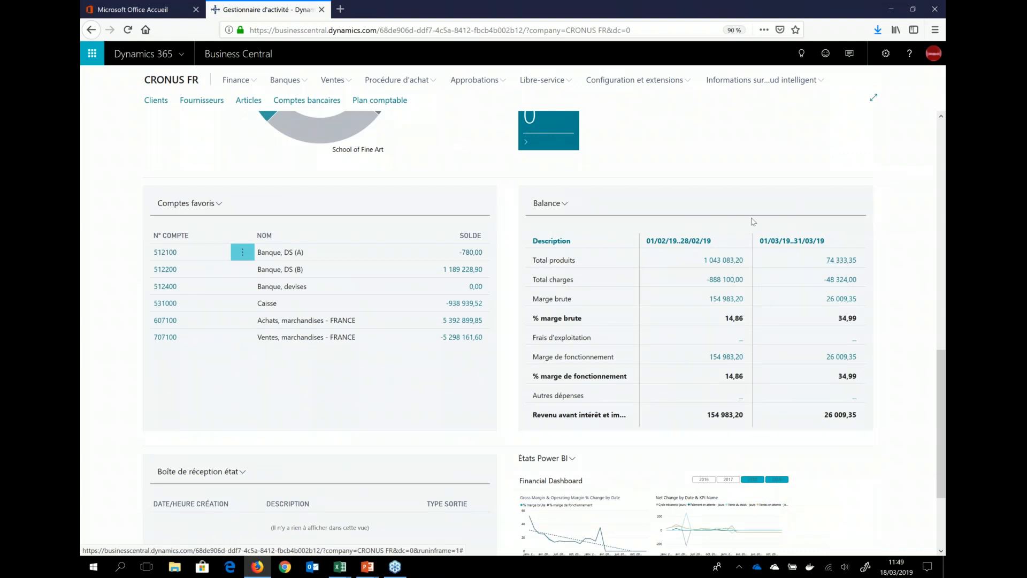
{"action": "left_click", "coordinate": [942, 534]}
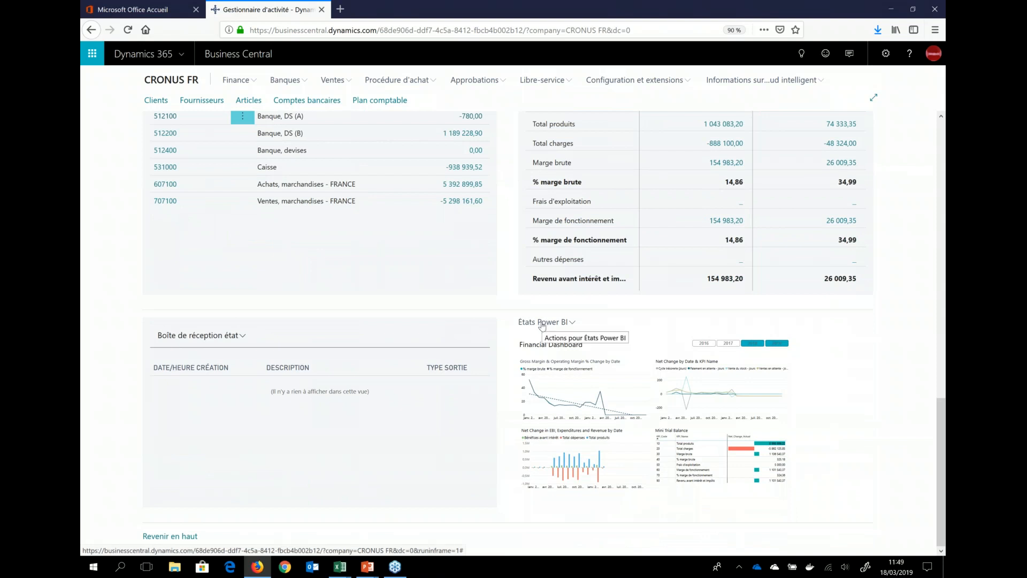
{"action": "left_click", "coordinate": [542, 323]}
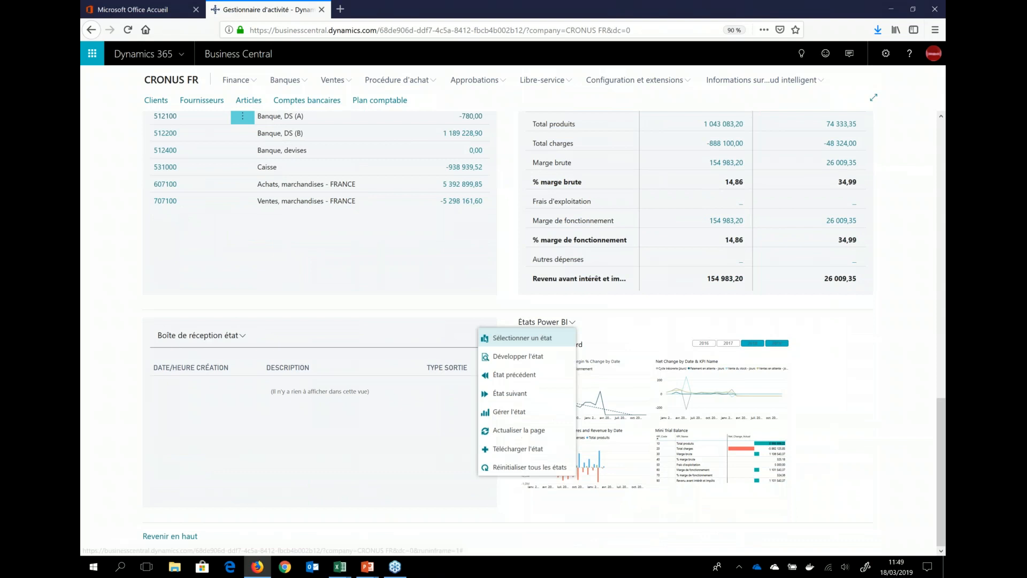
{"action": "left_click", "coordinate": [522, 357]}
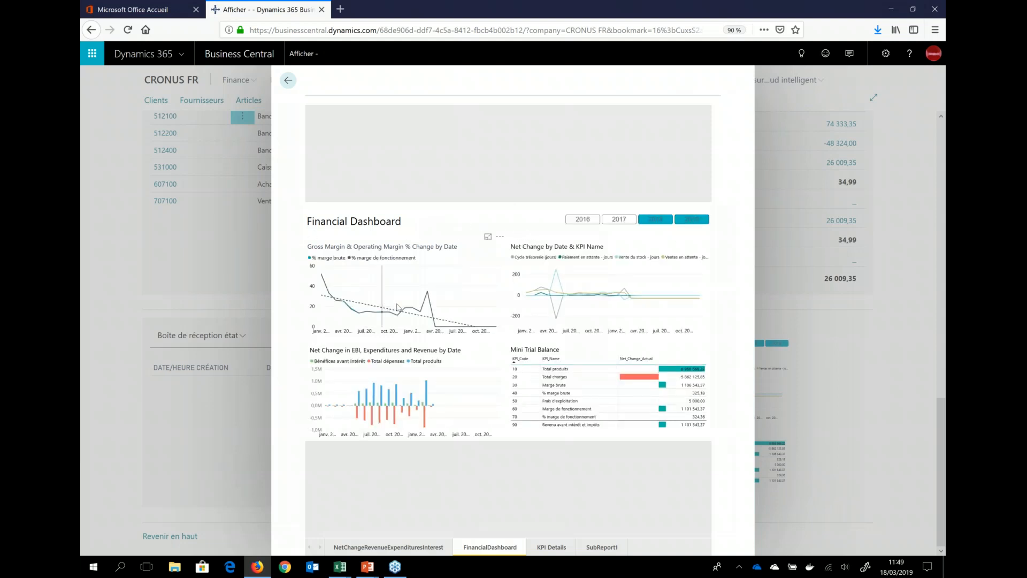
Step: Drill through to KPI Details from the April 2018 point of the Net Change by Date & KPI Name chart, closing the report when done
{"action": "mouse_move", "coordinate": [428, 307]}
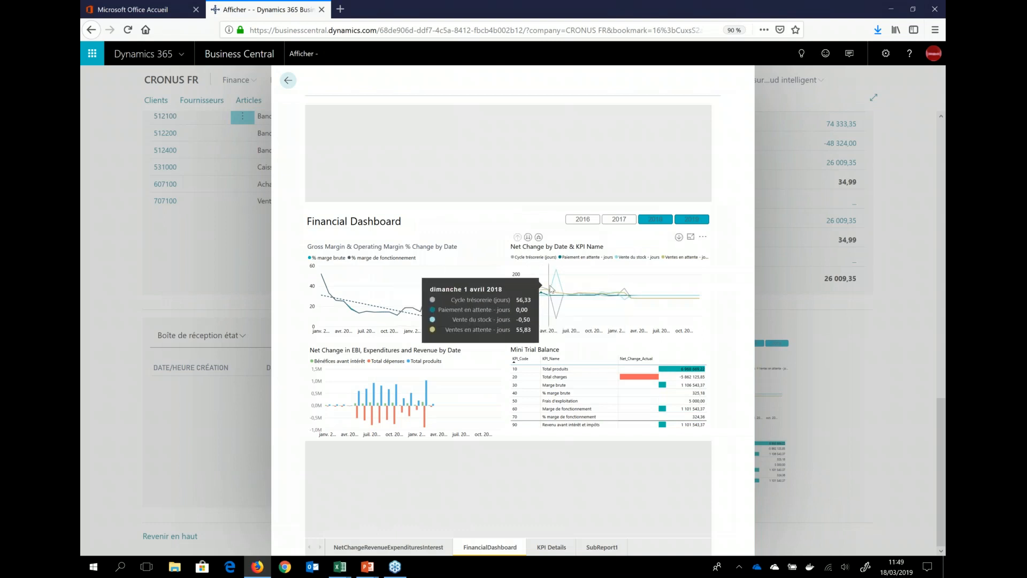
{"action": "right_click", "coordinate": [552, 288]}
{"action": "mouse_move", "coordinate": [589, 371]}
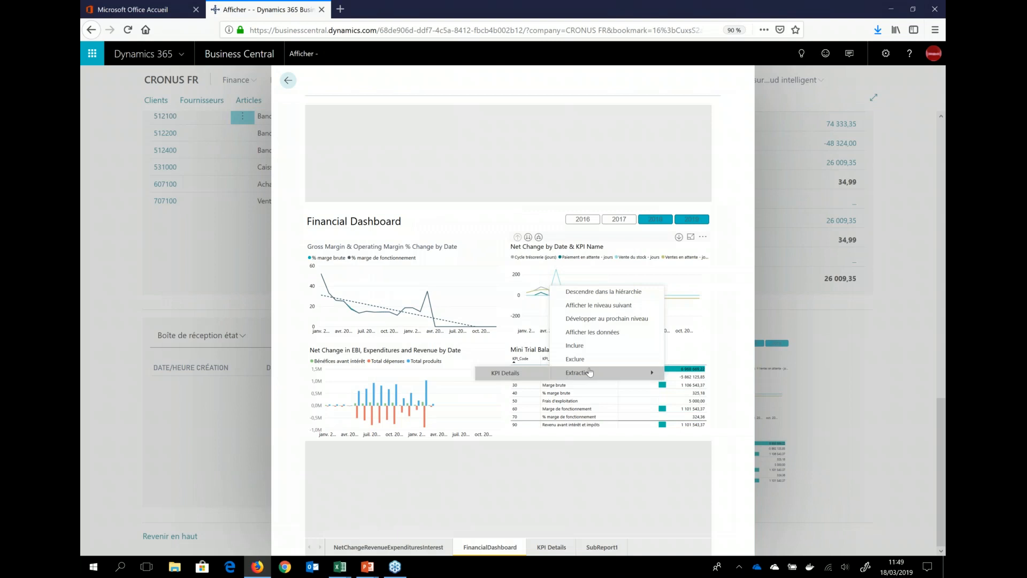
{"action": "left_click", "coordinate": [523, 376]}
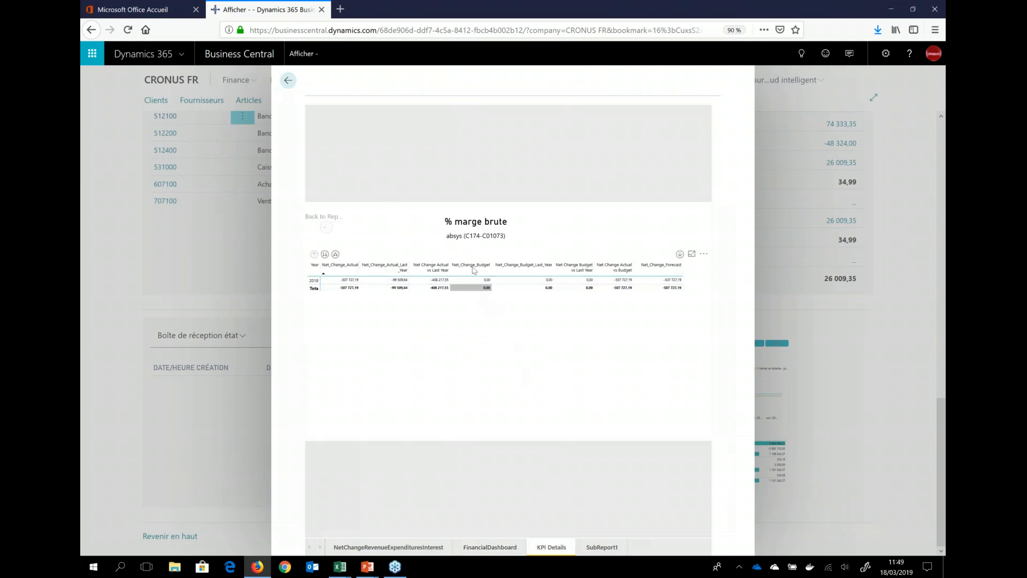
{"action": "left_click", "coordinate": [105, 199]}
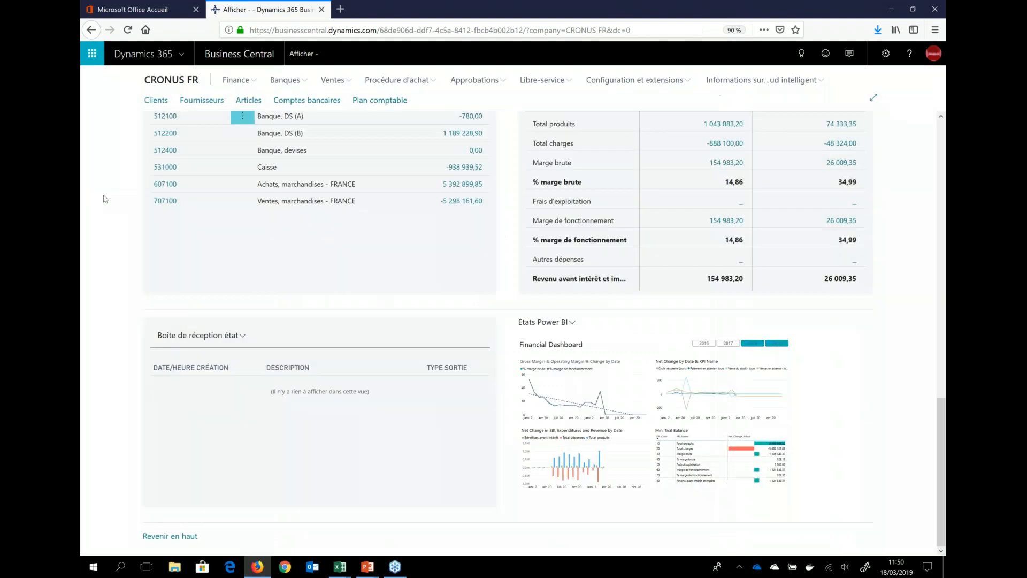
Step: Open the Montant facture vente échue entries from the role center and sort them by Montant initial in descending order
{"action": "scroll", "coordinate": [514, 284], "scroll_direction": "up", "scroll_amount": 15}
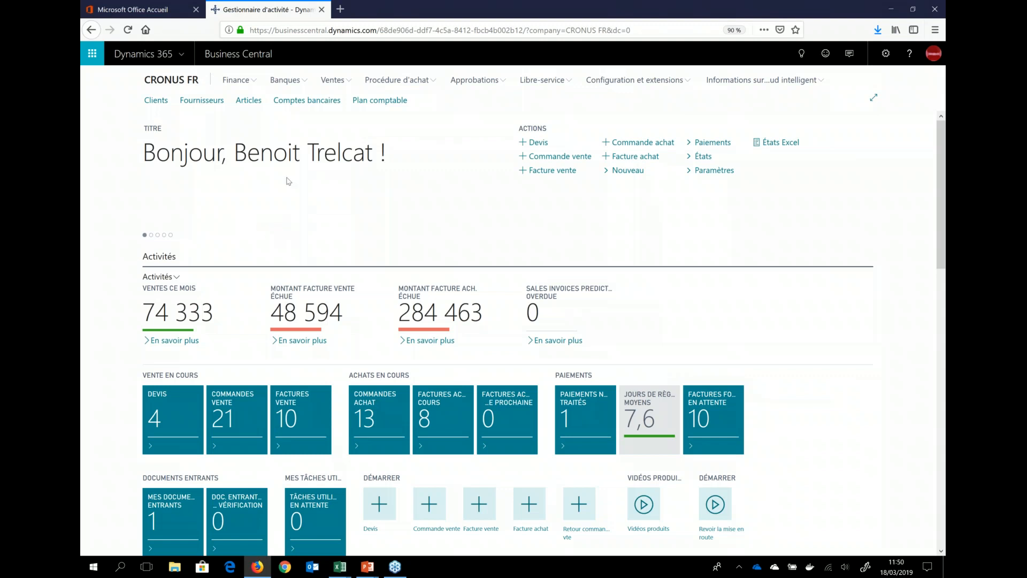
{"action": "mouse_move", "coordinate": [297, 315]}
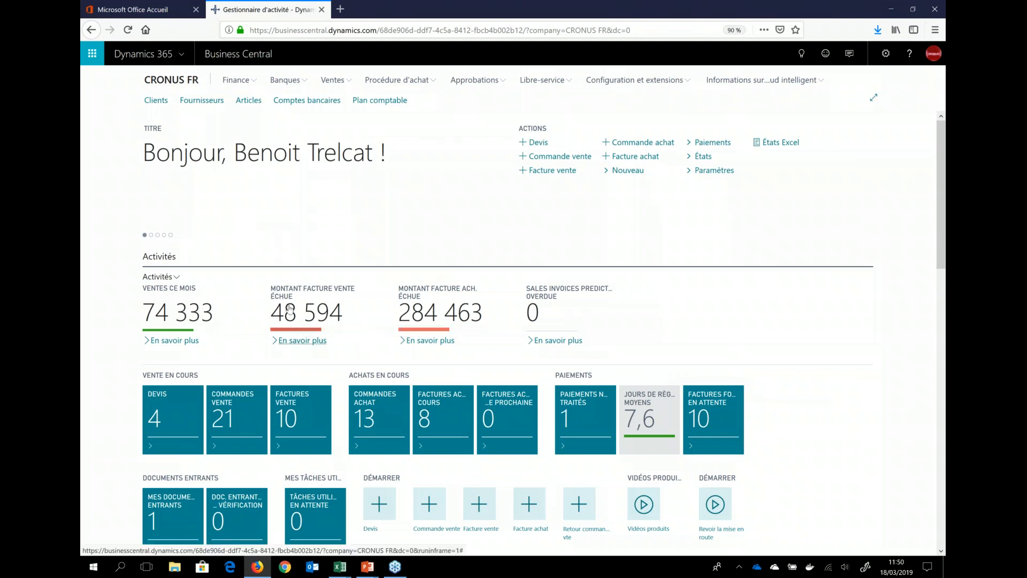
{"action": "left_click", "coordinate": [290, 309]}
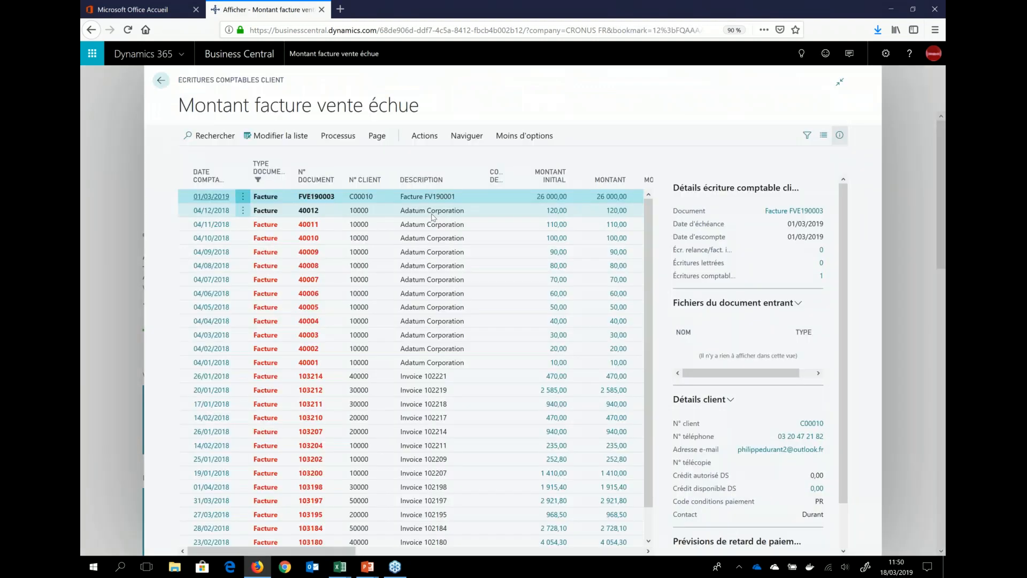
{"action": "left_click", "coordinate": [569, 182]}
{"action": "left_click", "coordinate": [525, 218]}
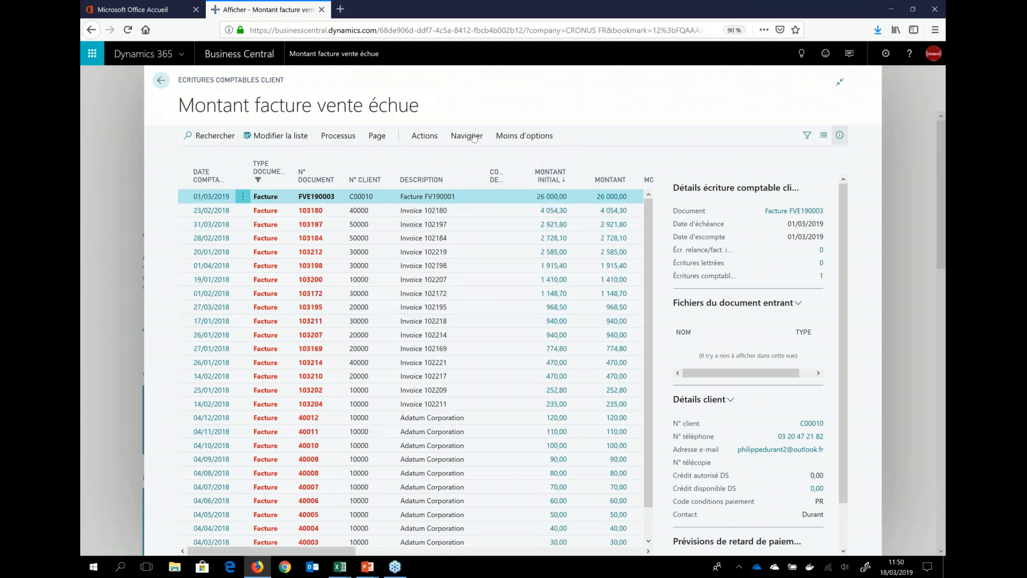
Step: Show the list's Excel options, examine the Écritures comptables client.xlsx workbook in Excel, and return to Business Central in the browser
{"action": "left_click", "coordinate": [375, 137]}
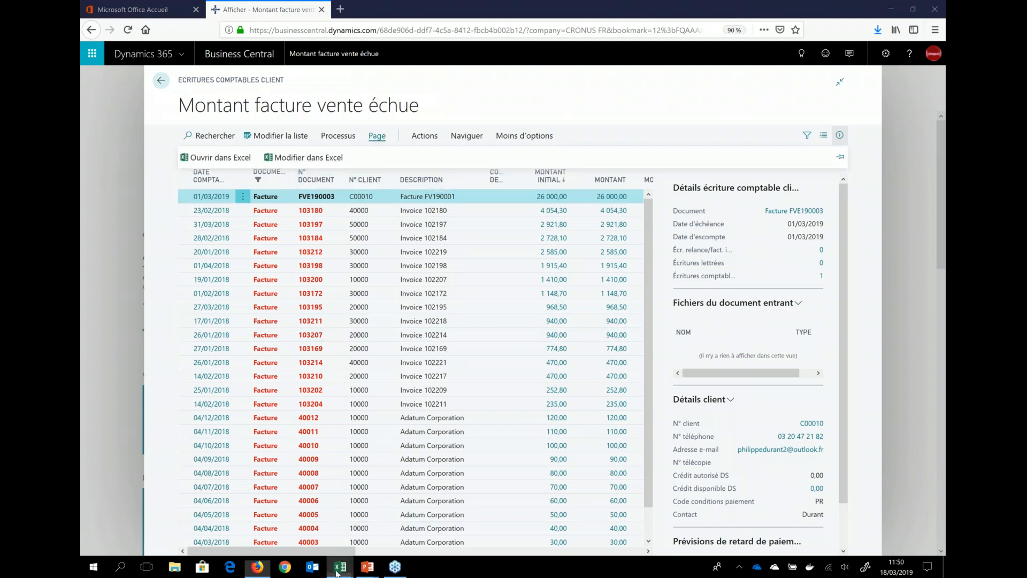
{"action": "mouse_move", "coordinate": [348, 572]}
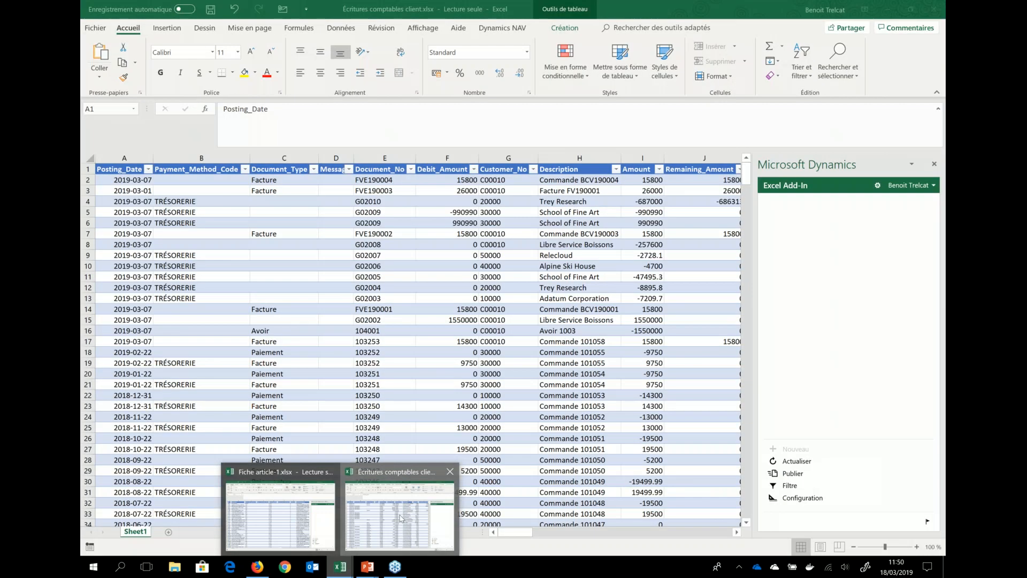
{"action": "left_click", "coordinate": [403, 516]}
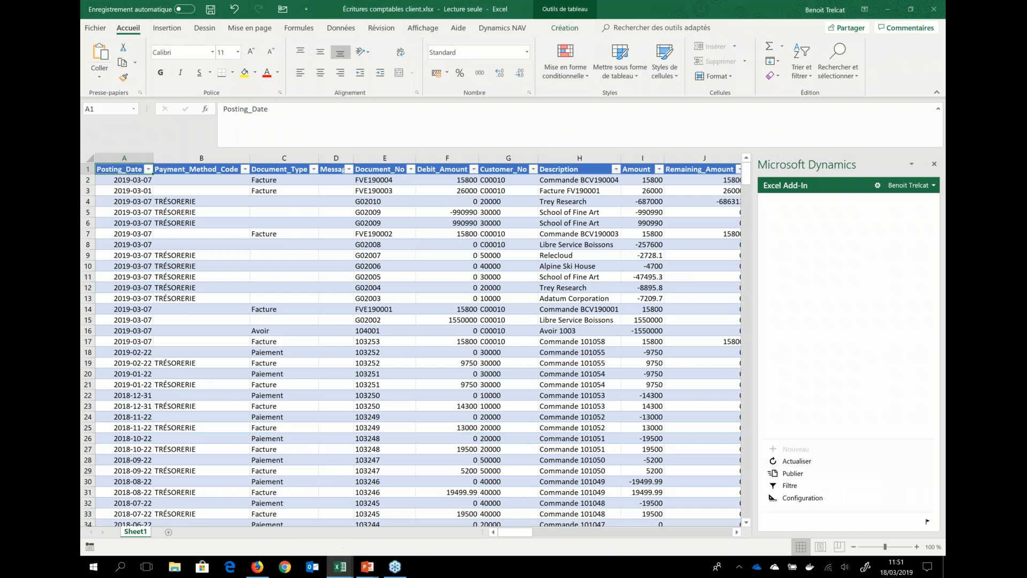
{"action": "left_click", "coordinate": [258, 566]}
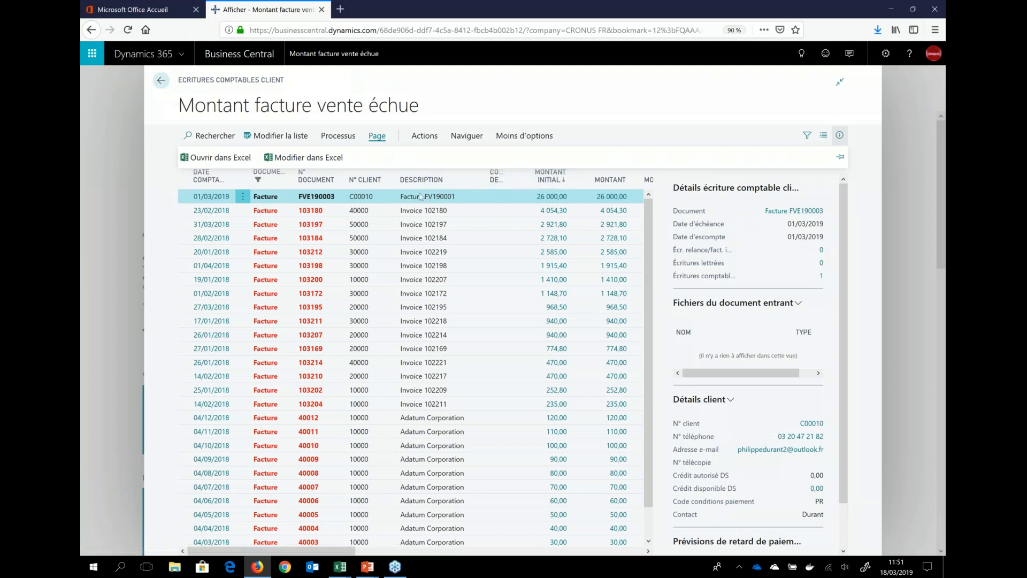
Step: Open the posted sales invoice for Libre Service Boissons from the entry details and examine its customer and Surface Book line
{"action": "left_click", "coordinate": [793, 211]}
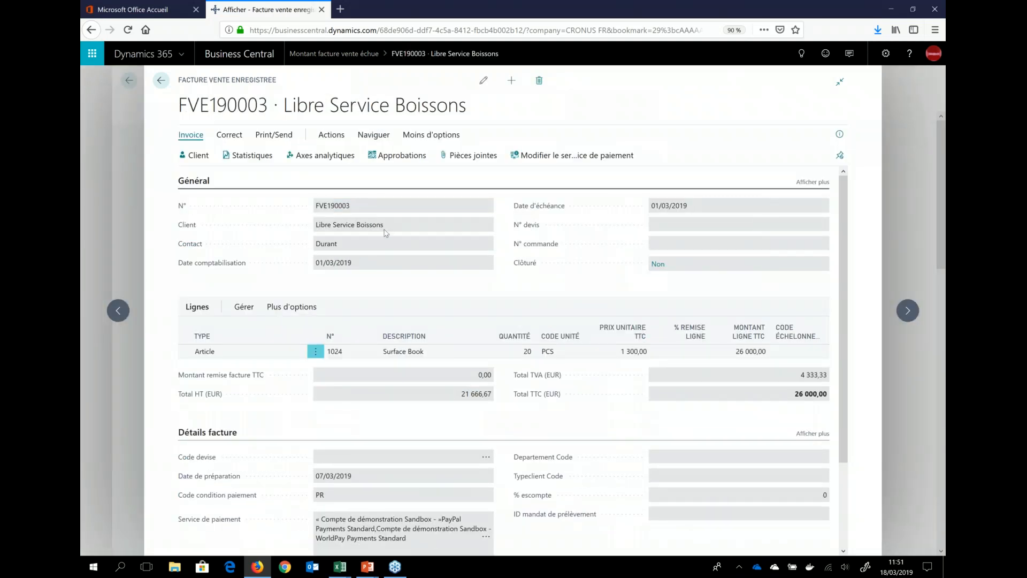
{"action": "left_click_drag", "start_coordinate": [384, 227], "coordinate": [272, 235]}
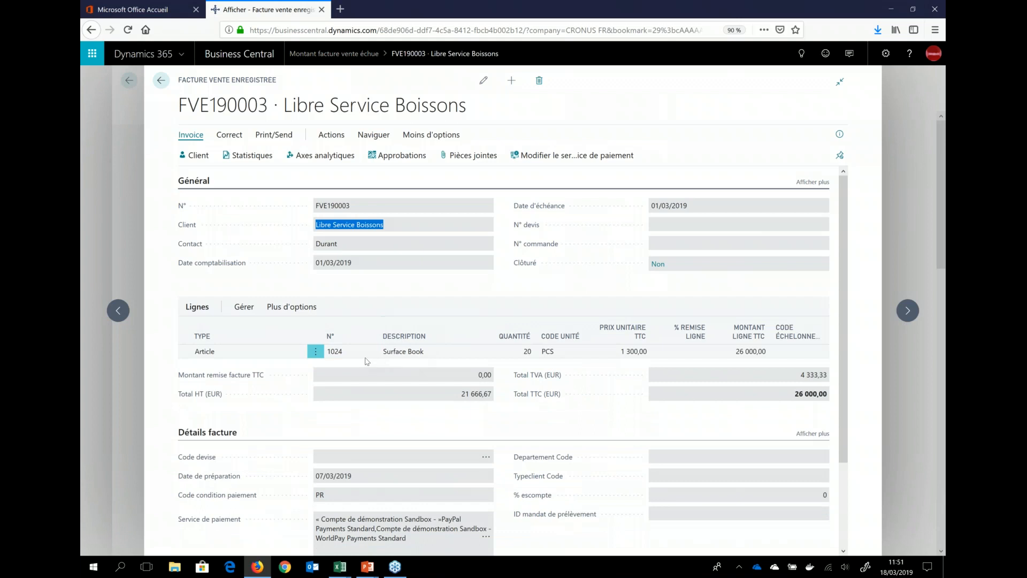
{"action": "left_click", "coordinate": [388, 353]}
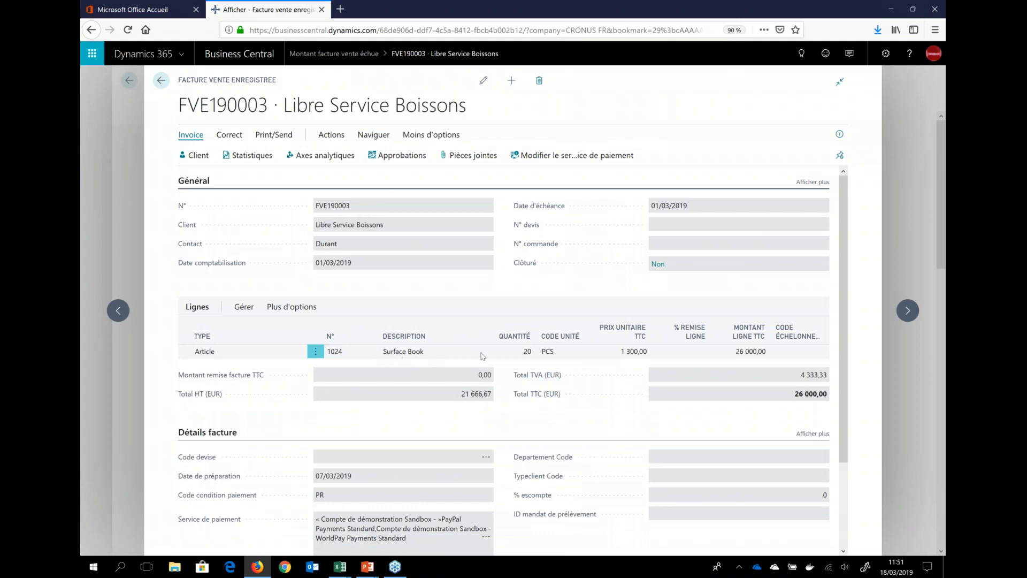
Step: Prepare an e-mail for the Libre Service Boissons invoice and open its attached PDF to examine it
{"action": "left_click", "coordinate": [275, 137]}
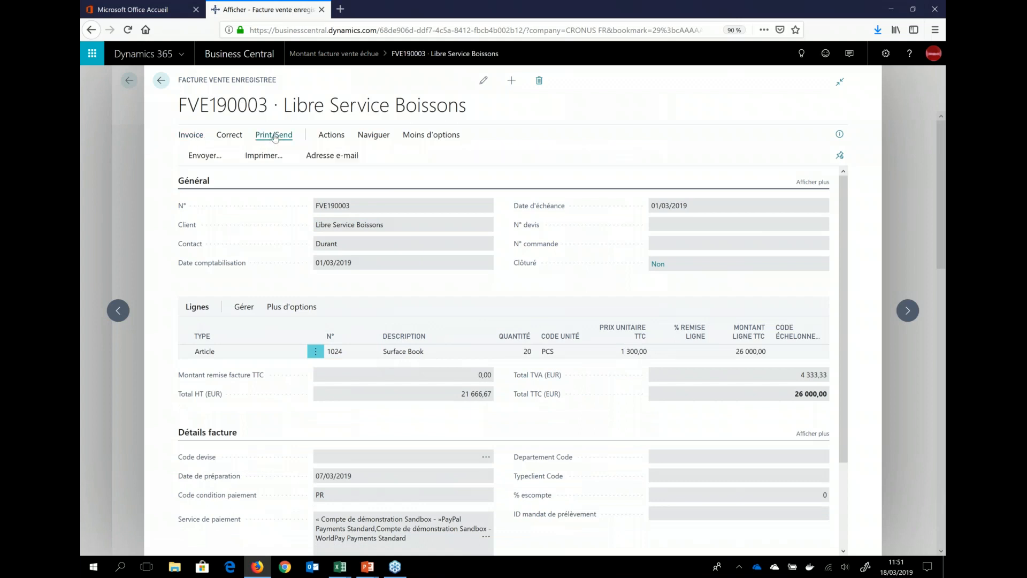
{"action": "left_click", "coordinate": [333, 156]}
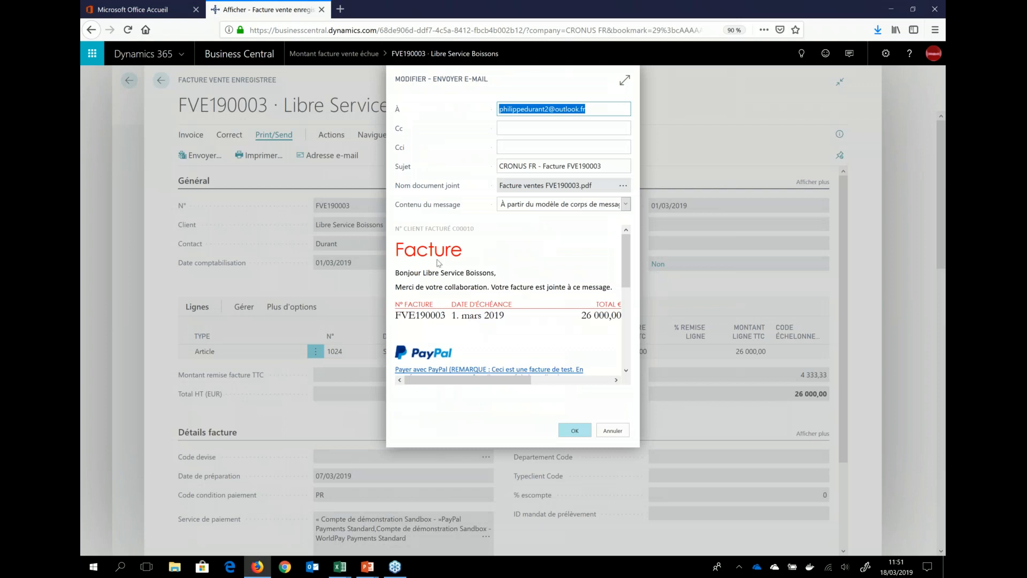
{"action": "left_click", "coordinate": [623, 187]}
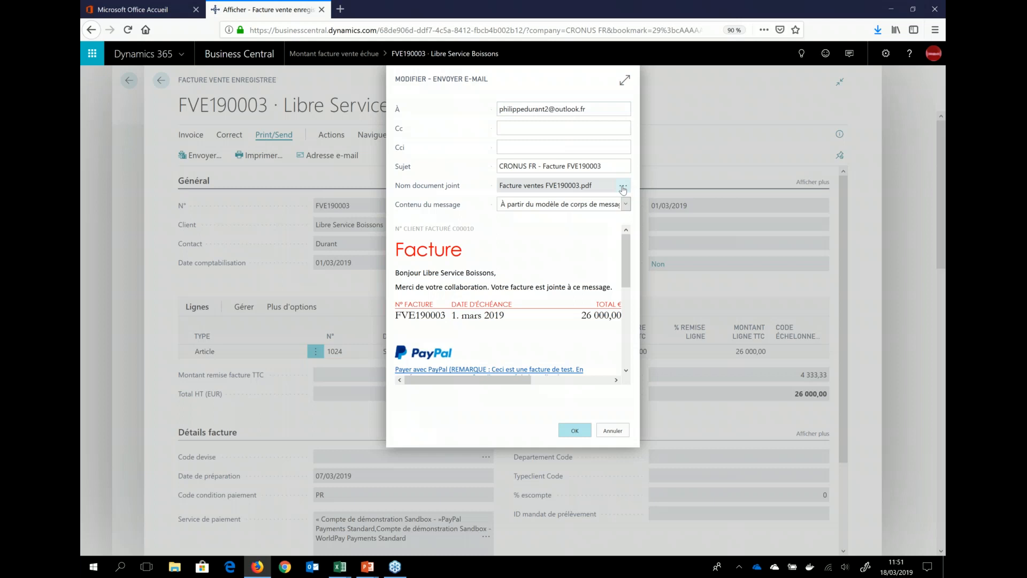
{"action": "left_click", "coordinate": [437, 285]}
{"action": "left_click", "coordinate": [557, 345]}
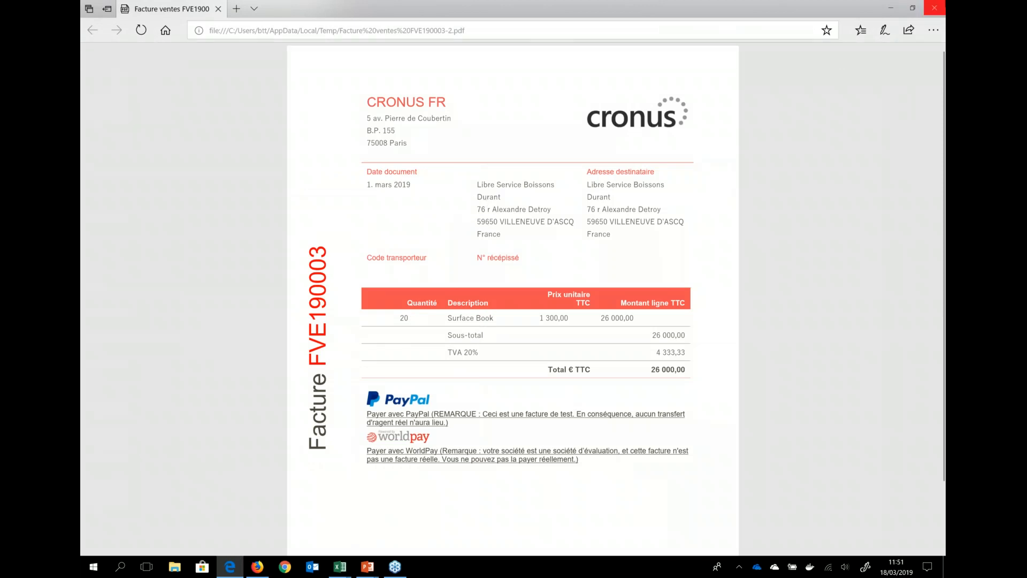
Step: Close the PDF invoice and send the prepared invoice e-mail to Libre Service Boissons
{"action": "left_click", "coordinate": [942, 8]}
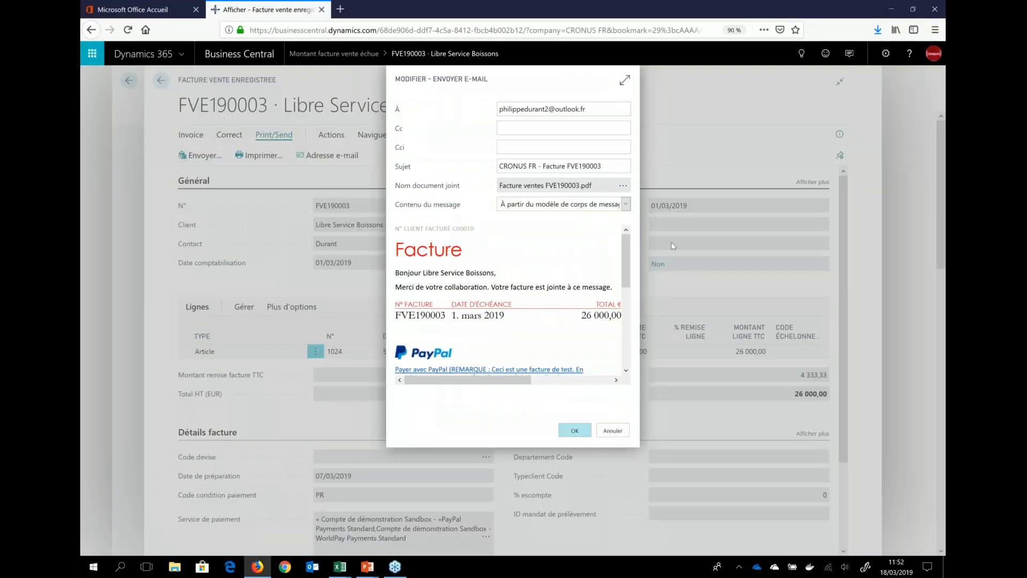
{"action": "left_click", "coordinate": [574, 432]}
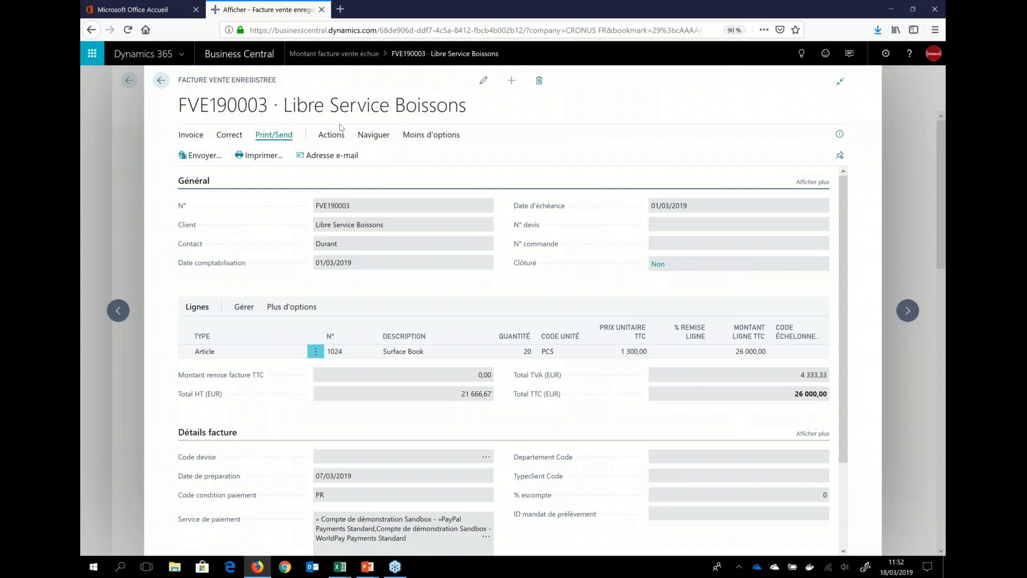
Step: Find the posted invoice's related entries with Naviguer, and examine its Ecriture comptable records
{"action": "left_click", "coordinate": [338, 139]}
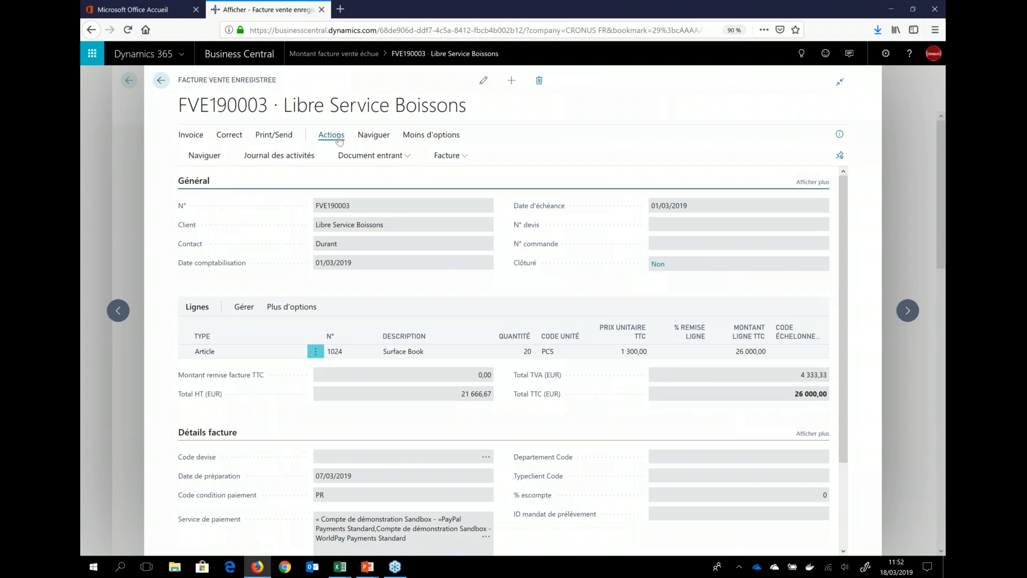
{"action": "left_click", "coordinate": [204, 156]}
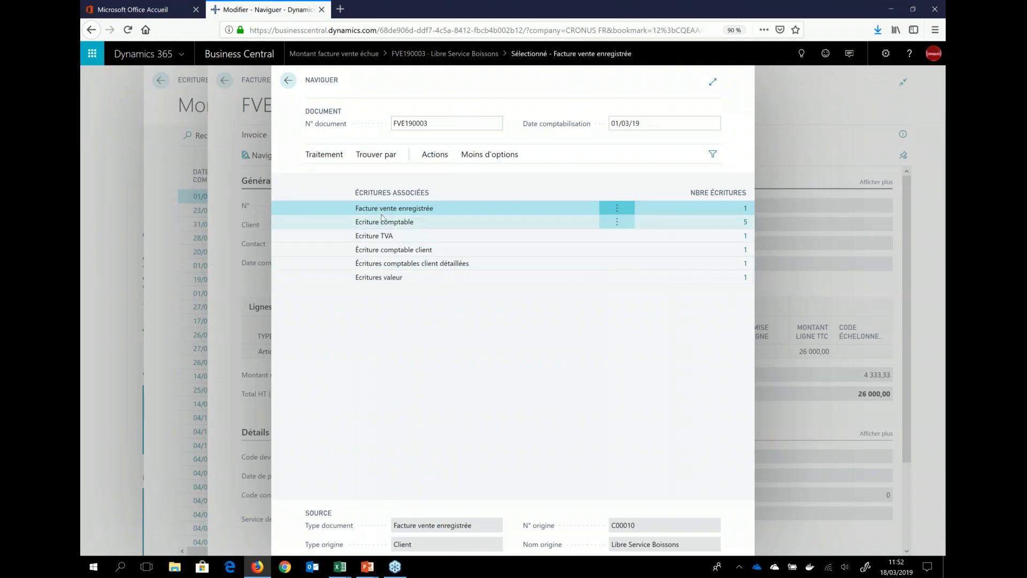
{"action": "left_click", "coordinate": [393, 225]}
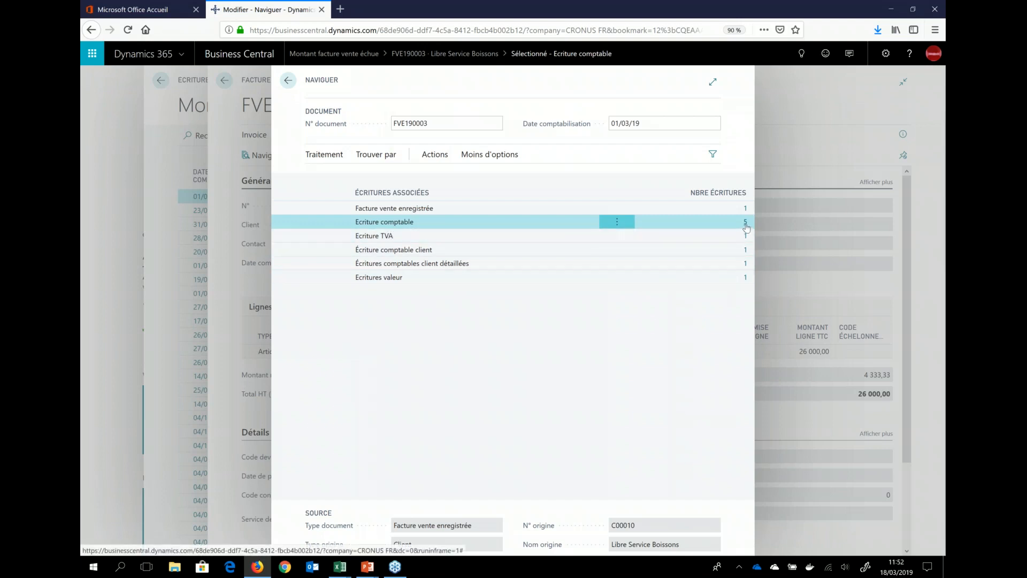
{"action": "left_click", "coordinate": [745, 224]}
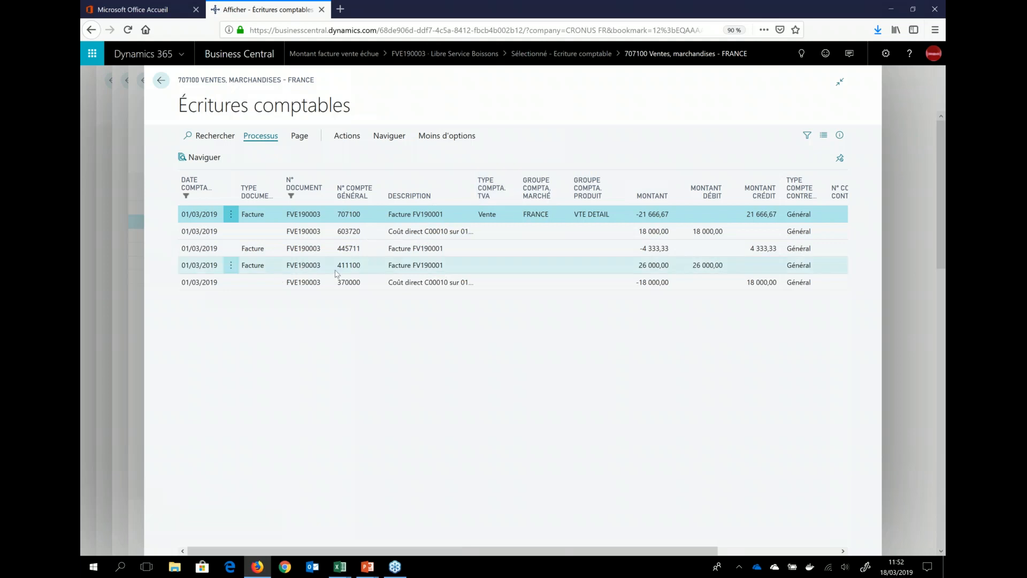
{"action": "key", "text": "ctrl+alt+q"}
Step: Go through the VAT and customer entry types related to the invoice, and examine its Ecritures valeur record
{"action": "left_click", "coordinate": [391, 236]}
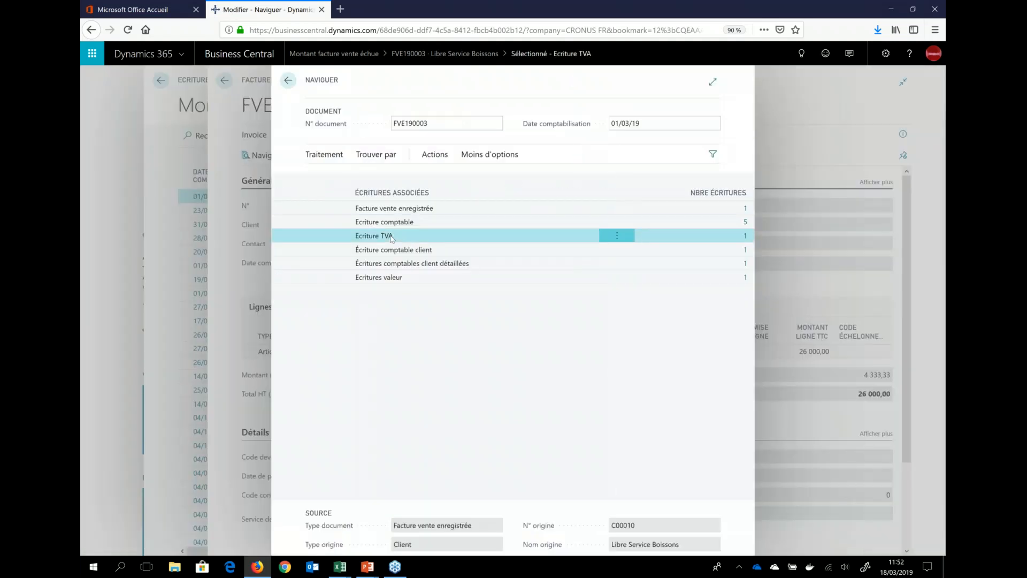
{"action": "left_click", "coordinate": [426, 252]}
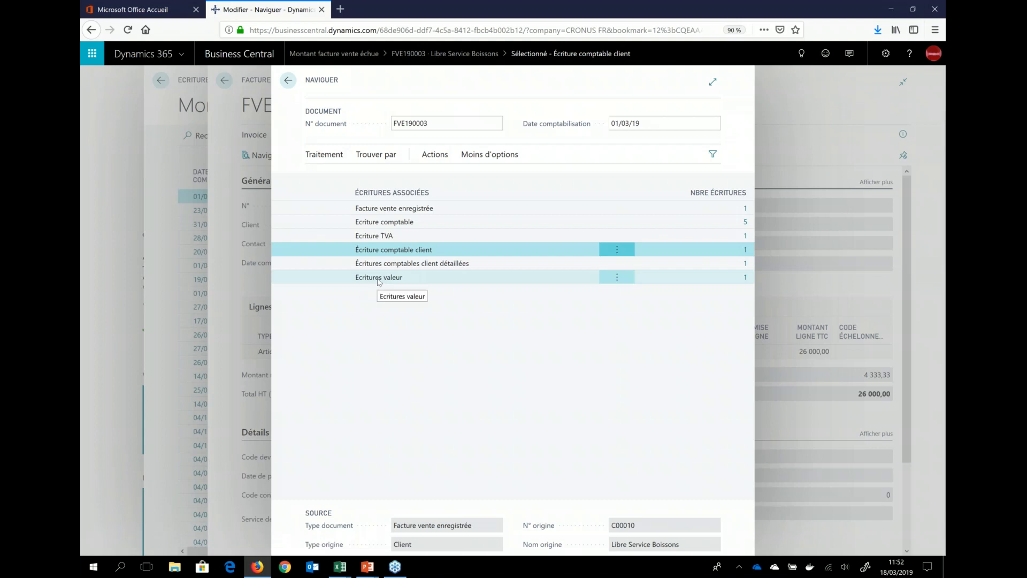
{"action": "left_click", "coordinate": [378, 280]}
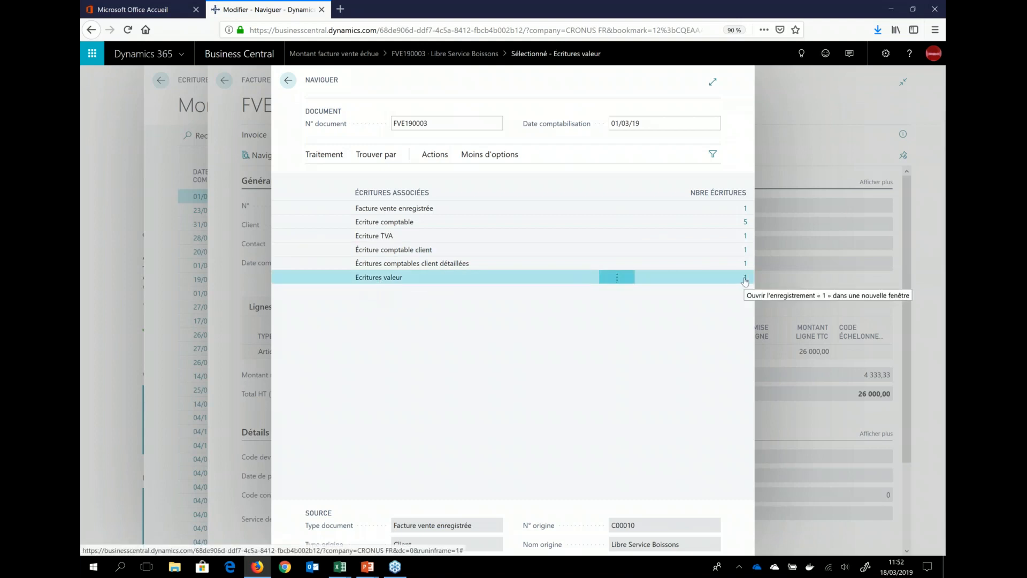
{"action": "left_click", "coordinate": [743, 277]}
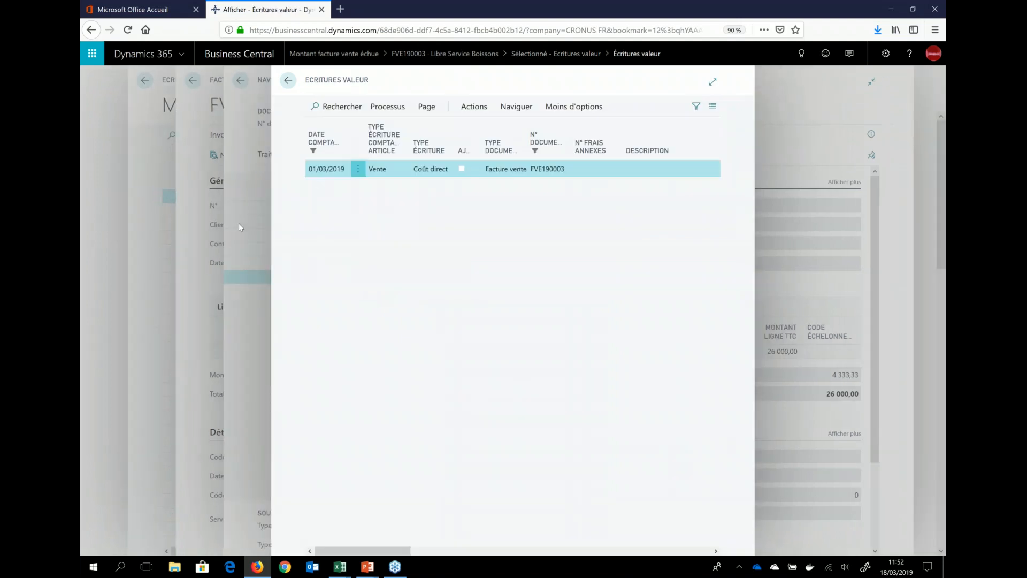
{"action": "key", "text": "Escape"}
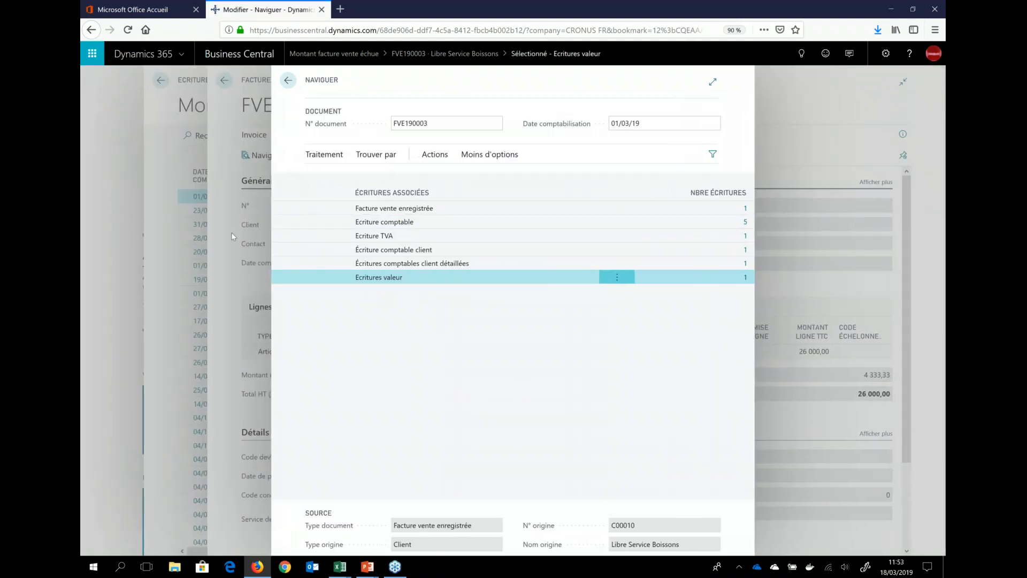
Step: Close the related entries, the posted invoice and the Montant facture vente échue list to return to the role center
{"action": "key", "text": "Escape"}
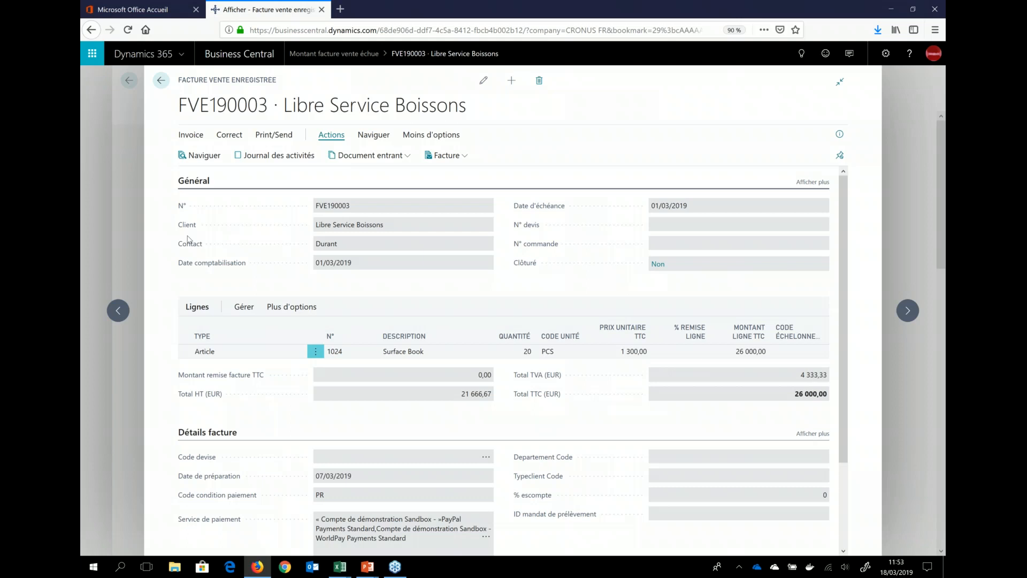
{"action": "left_click", "coordinate": [120, 208]}
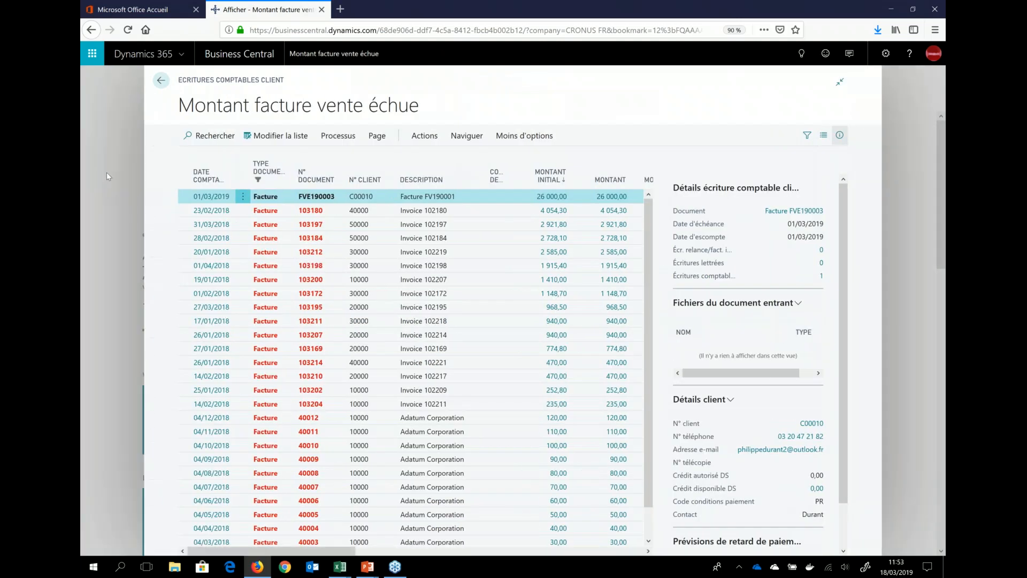
{"action": "left_click", "coordinate": [107, 172]}
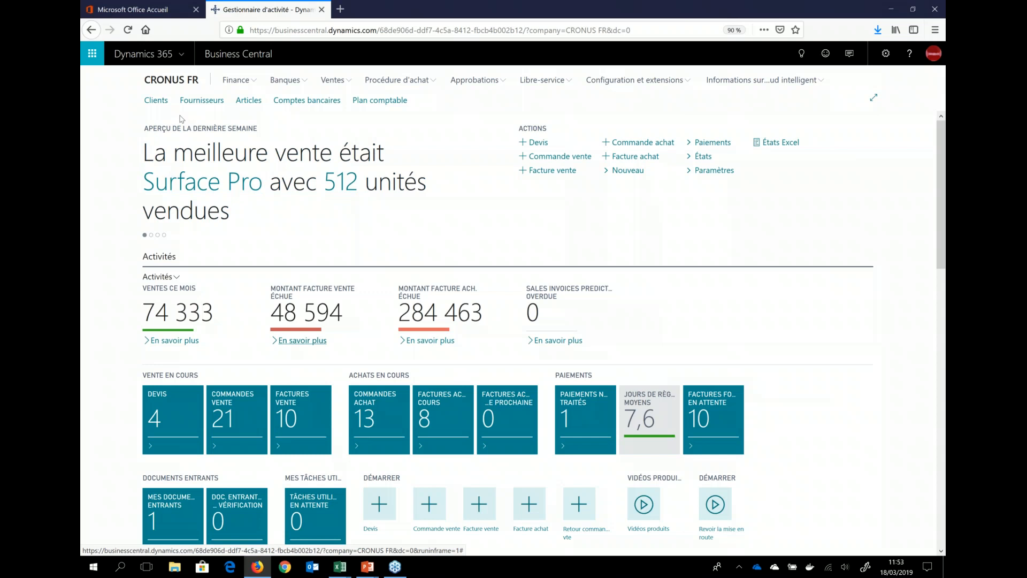
Step: Switch to Outlook from the Office 365 home page and read the Tablettes Surface message with its requested items
{"action": "left_click", "coordinate": [163, 14]}
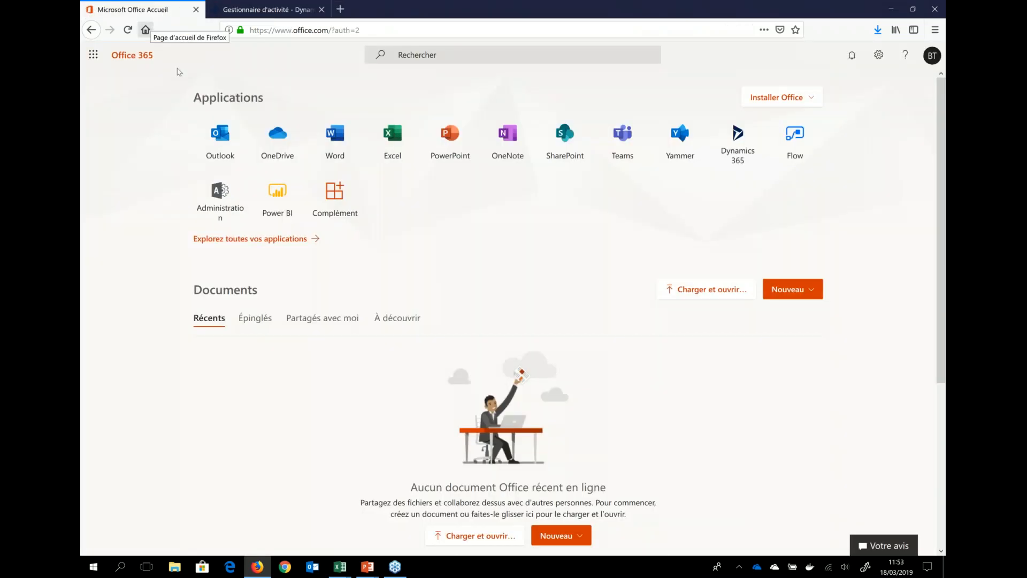
{"action": "left_click", "coordinate": [224, 140]}
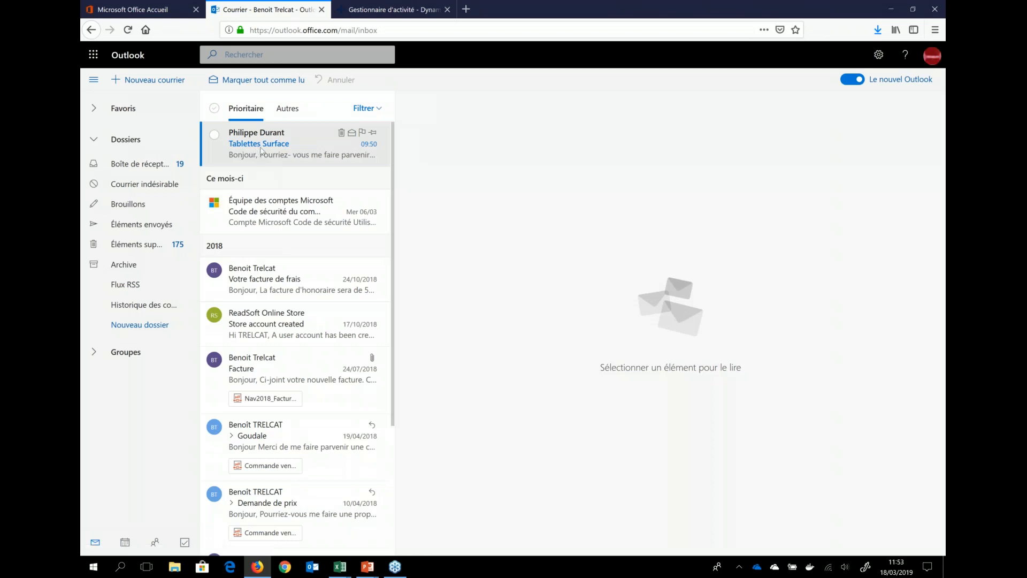
{"action": "left_click", "coordinate": [261, 151]}
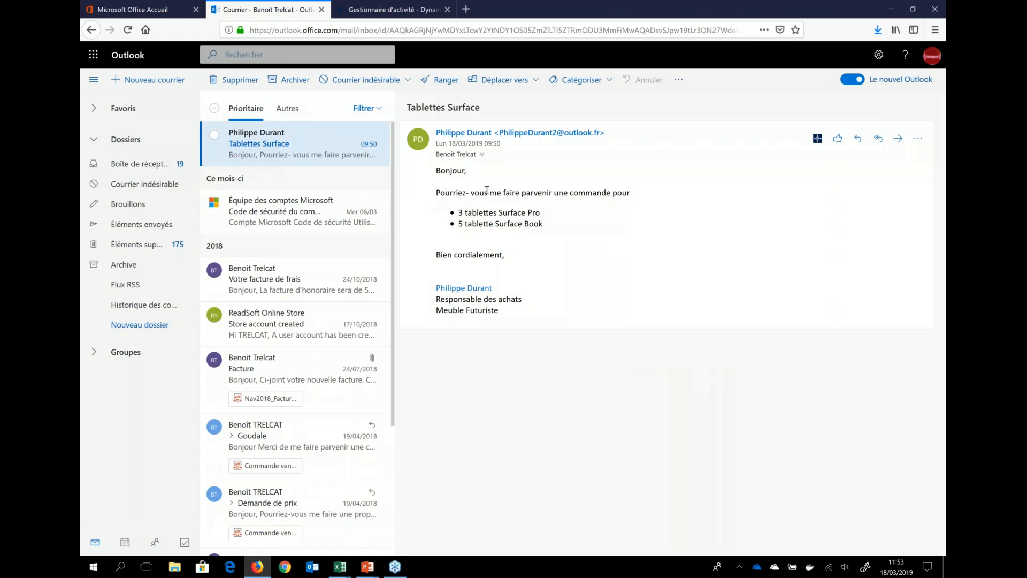
{"action": "left_click_drag", "start_coordinate": [537, 214], "coordinate": [468, 213]}
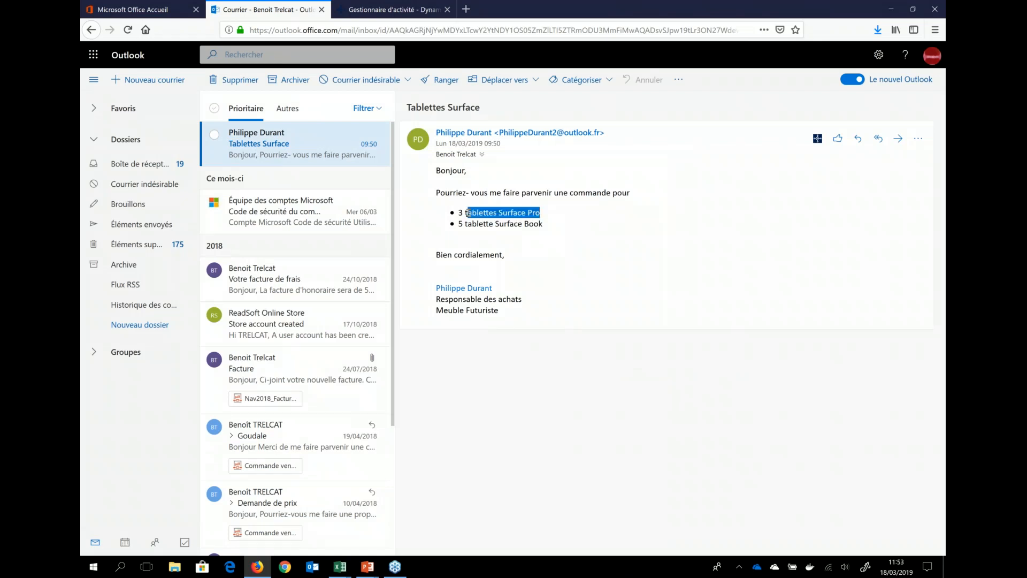
{"action": "left_click", "coordinate": [461, 225]}
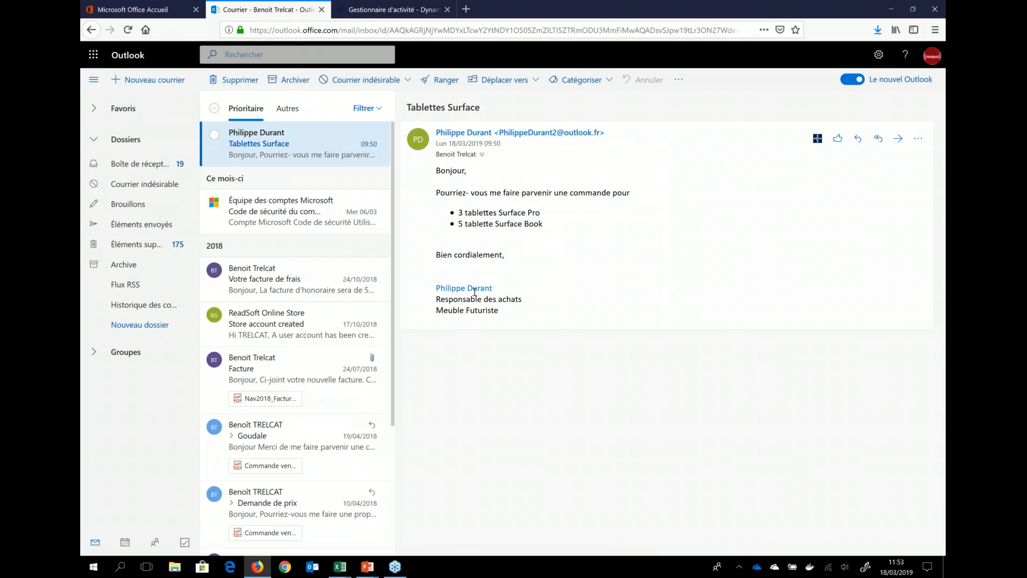
Step: Open the Business Central Panorama des contacts for the message's sender and examine the customer's balances, sales history and statistics
{"action": "left_click", "coordinate": [818, 141]}
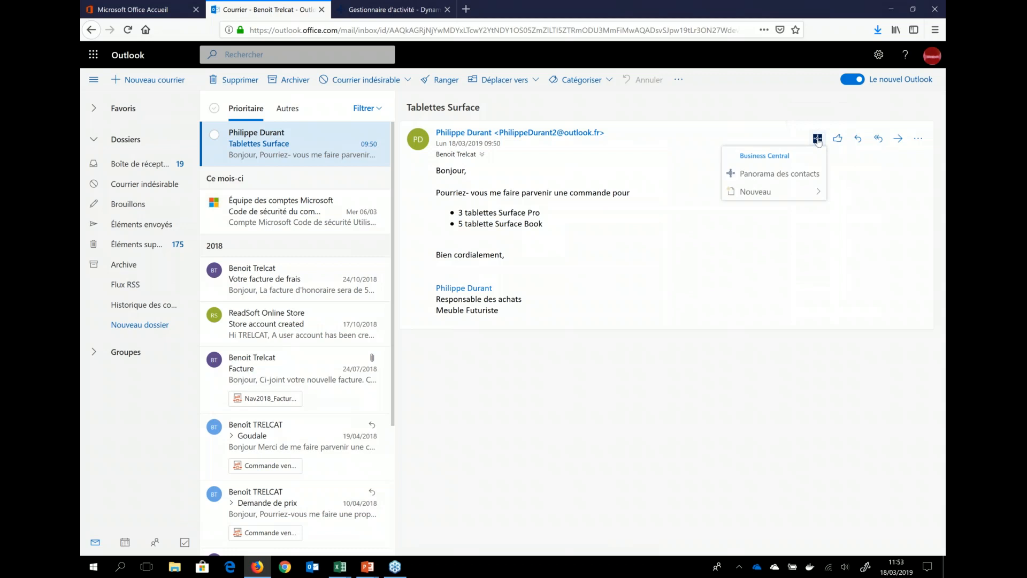
{"action": "left_click", "coordinate": [796, 179]}
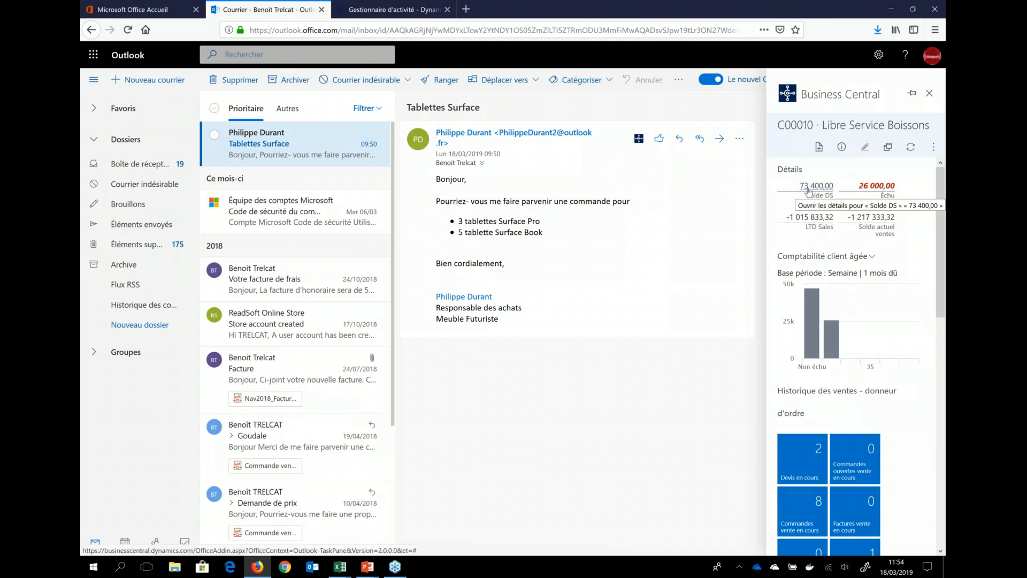
{"action": "mouse_move", "coordinate": [813, 327]}
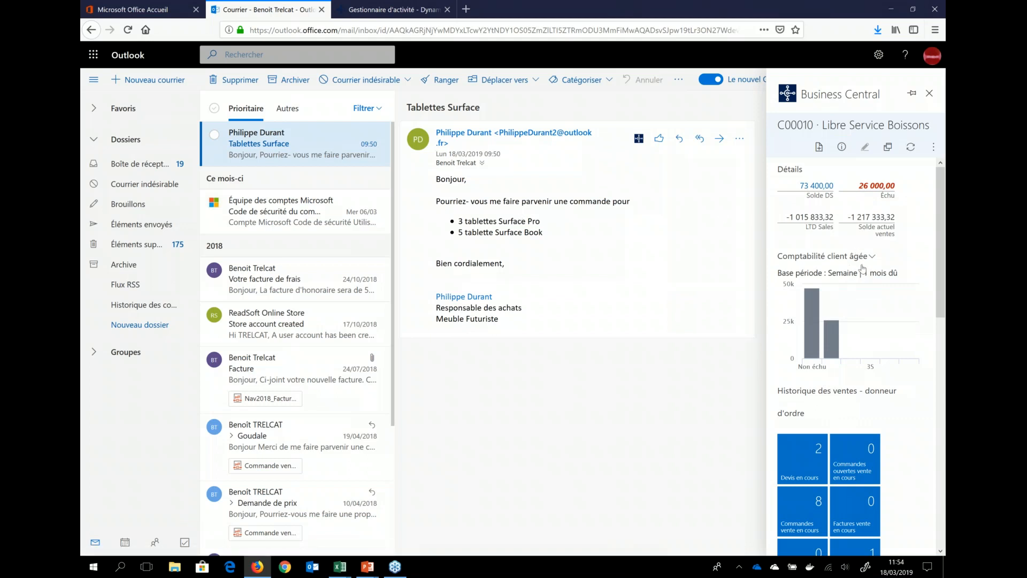
{"action": "scroll", "coordinate": [825, 215], "scroll_direction": "down", "scroll_amount": 4}
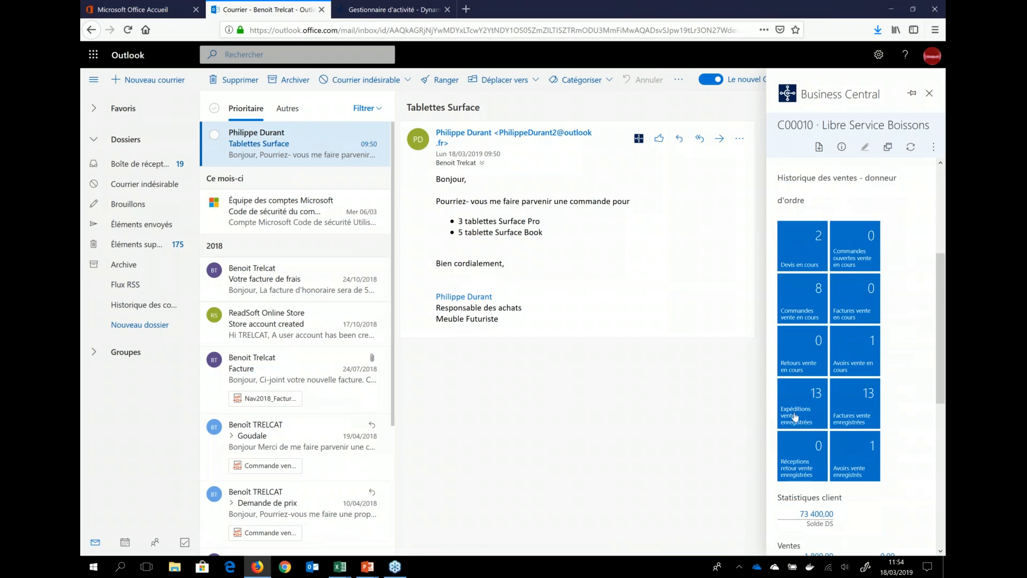
{"action": "scroll", "coordinate": [815, 360], "scroll_direction": "down", "scroll_amount": 3}
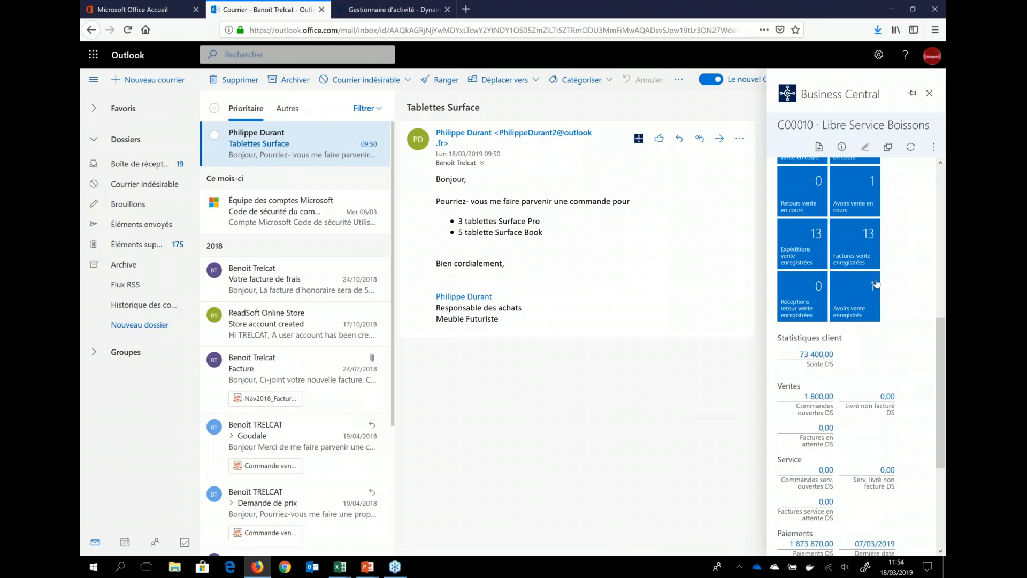
{"action": "scroll", "coordinate": [856, 321], "scroll_direction": "down", "scroll_amount": 4}
{"action": "scroll", "coordinate": [876, 283], "scroll_direction": "up", "scroll_amount": 7}
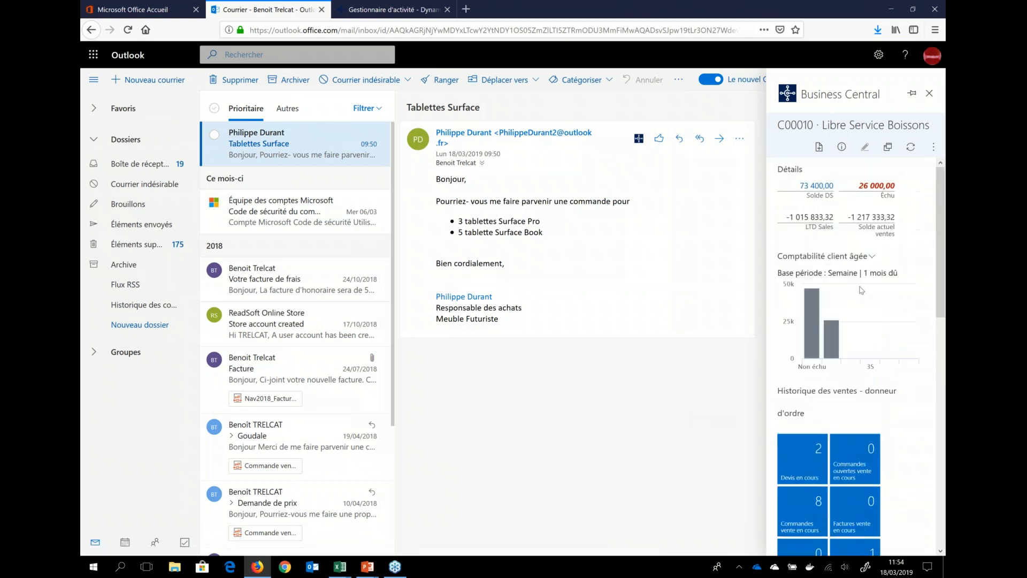
Step: Create a Commande vente for Libre Service Boissons from the message, accepting the suggested lines of 3 Surface Pro and 5 Surface Book
{"action": "left_click", "coordinate": [817, 150]}
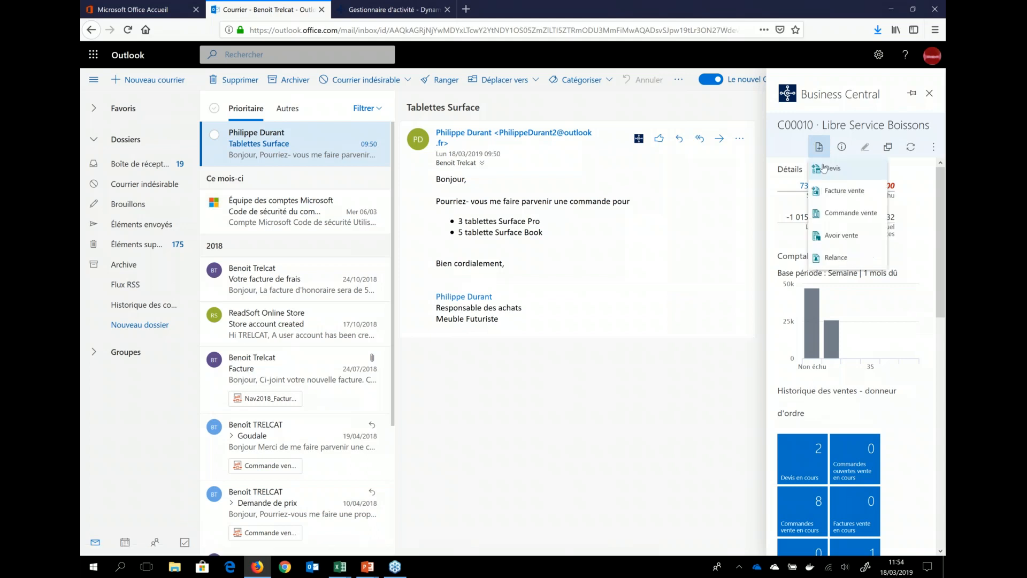
{"action": "left_click", "coordinate": [850, 214]}
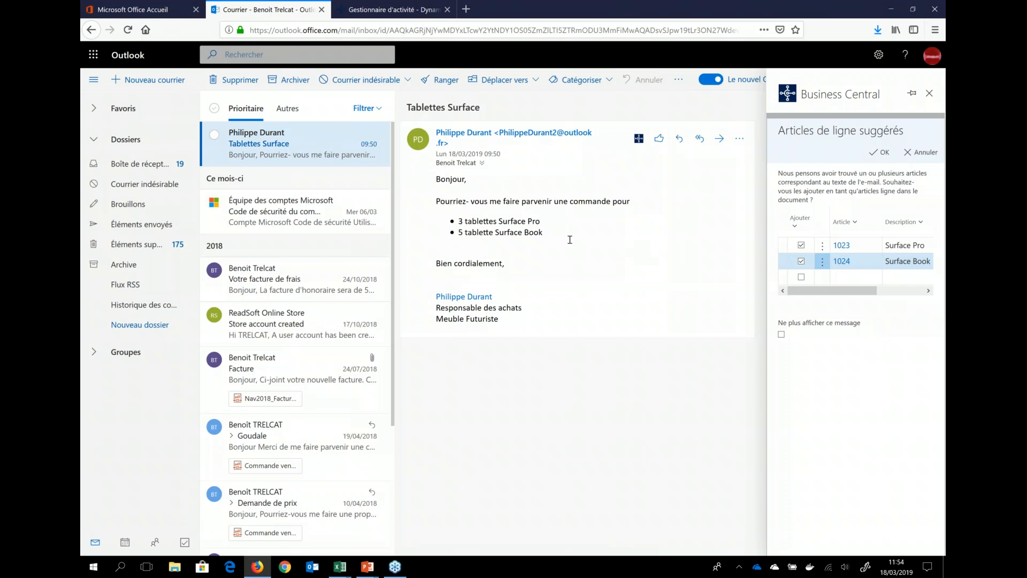
{"action": "left_click_drag", "start_coordinate": [838, 292], "coordinate": [847, 292]}
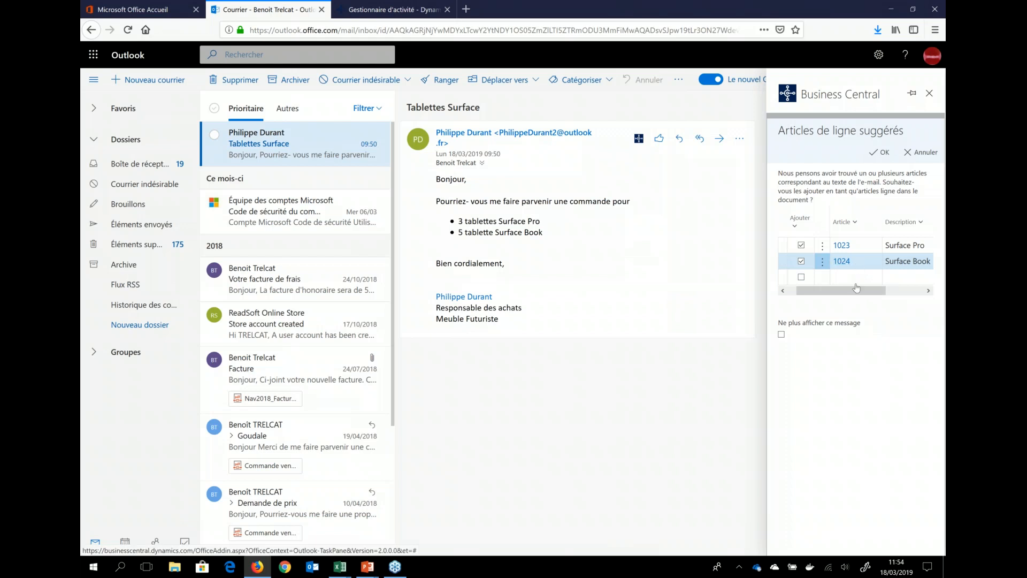
{"action": "left_click_drag", "start_coordinate": [856, 293], "coordinate": [899, 294]}
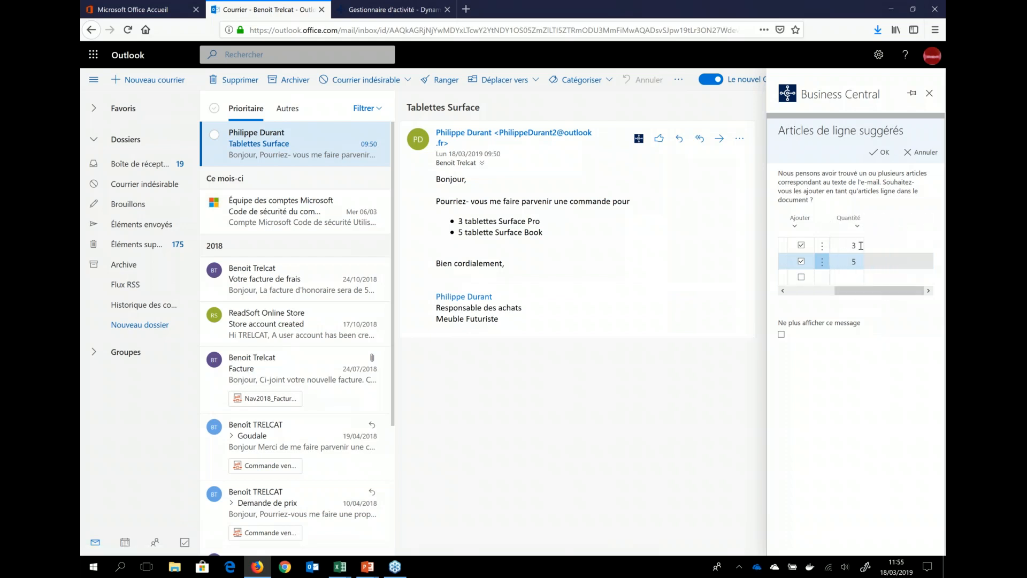
{"action": "left_click", "coordinate": [877, 154]}
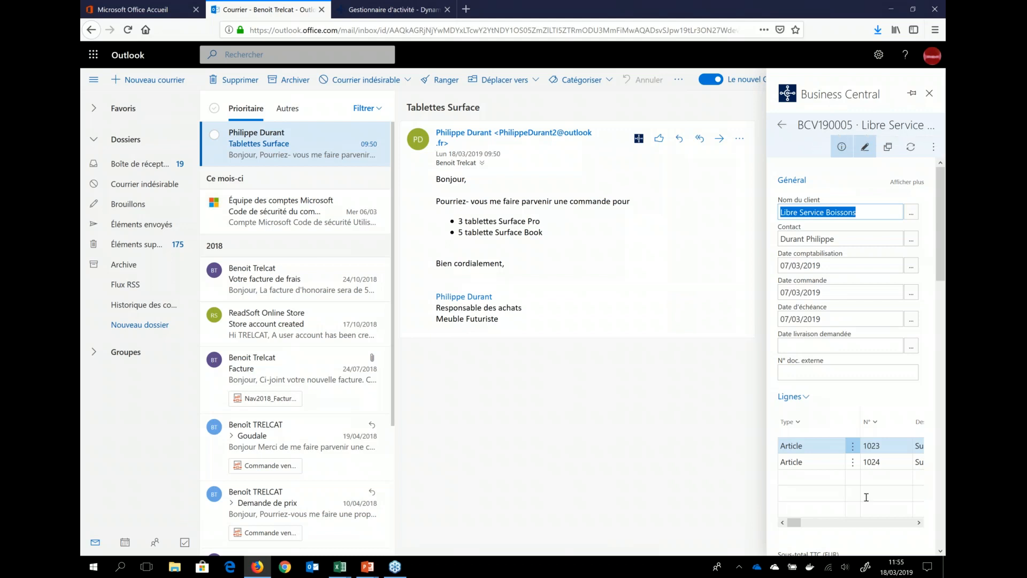
Step: Examine the new sales order's general information, item lines, totals and Détails facture
{"action": "scroll", "coordinate": [864, 497], "scroll_direction": "down", "scroll_amount": 1}
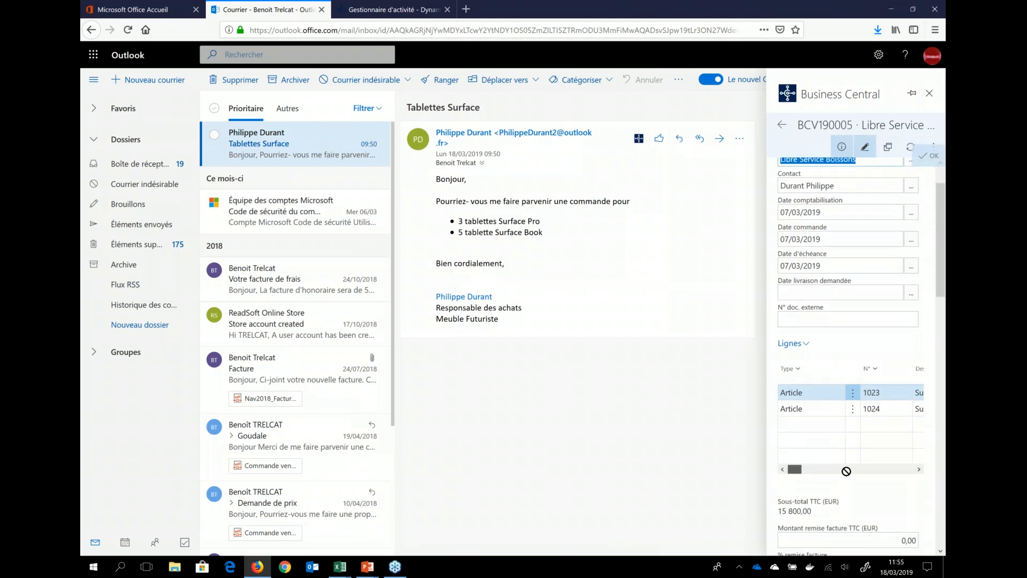
{"action": "left_click", "coordinate": [919, 469]}
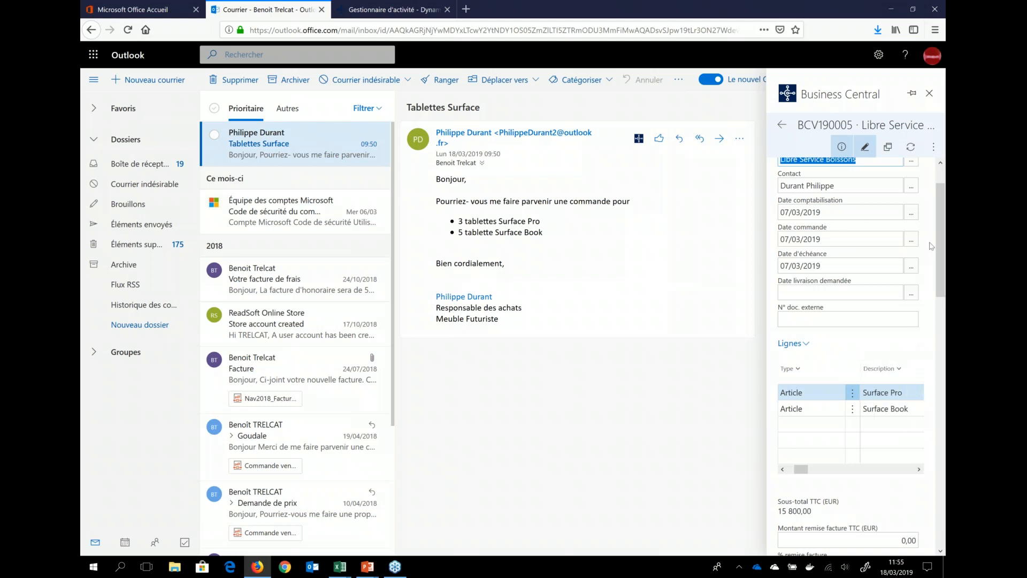
{"action": "left_click_drag", "start_coordinate": [942, 239], "coordinate": [942, 170]}
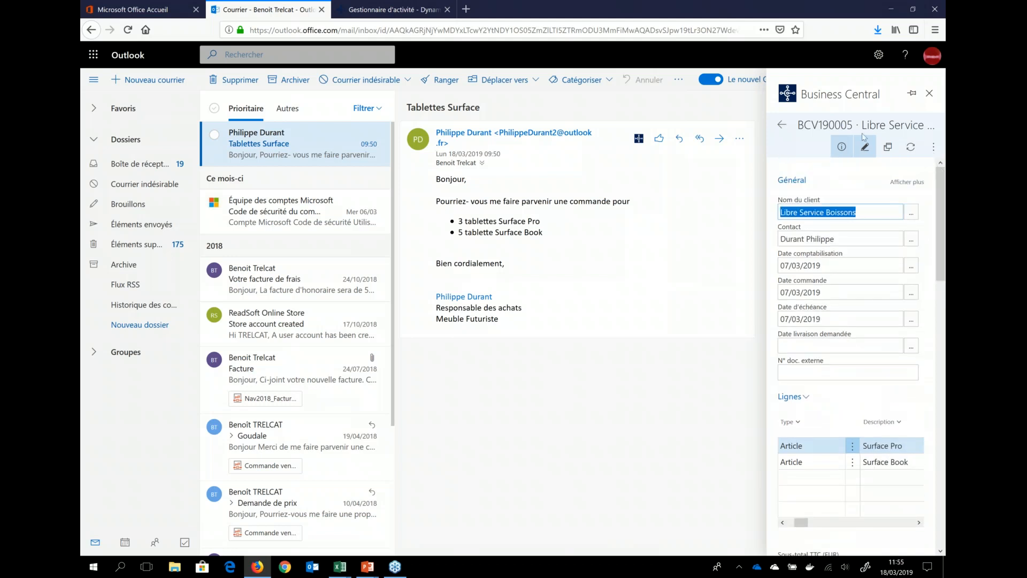
{"action": "scroll", "coordinate": [922, 261], "scroll_direction": "down", "scroll_amount": 2}
{"action": "scroll", "coordinate": [923, 261], "scroll_direction": "down", "scroll_amount": 10}
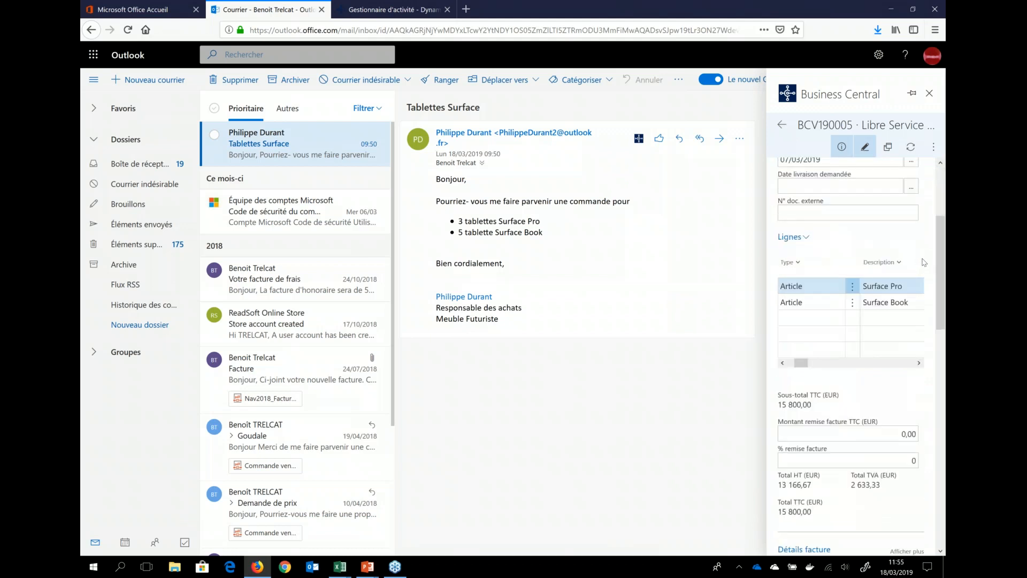
{"action": "scroll", "coordinate": [924, 252], "scroll_direction": "down", "scroll_amount": 2}
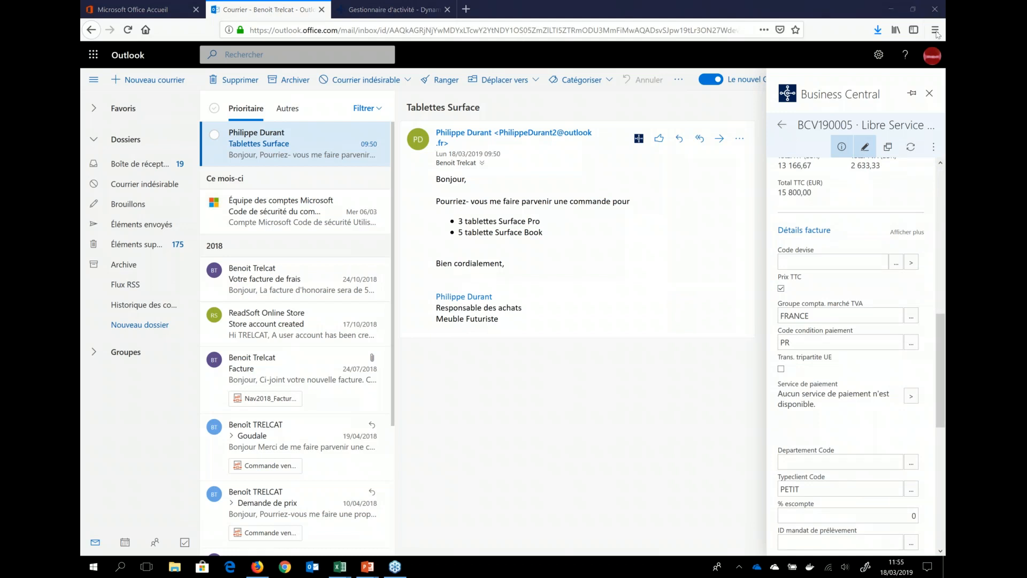
Step: Switch to the Business Central tab and set the Tableau de bord in Mes Paramètres to Préparateur de commandes vente
{"action": "scroll", "coordinate": [932, 220], "scroll_direction": "up", "scroll_amount": 9}
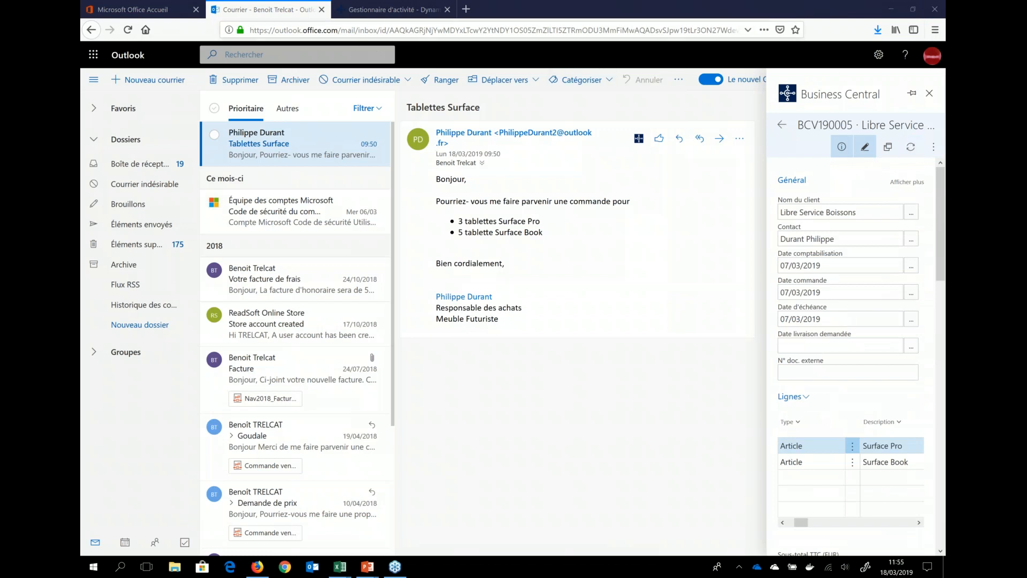
{"action": "left_click", "coordinate": [375, 9]}
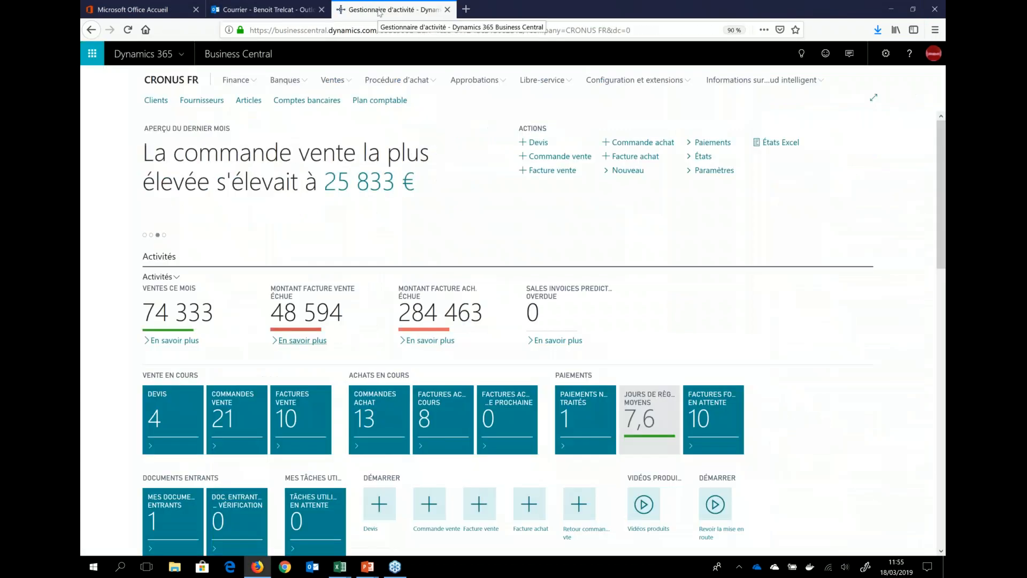
{"action": "left_click", "coordinate": [886, 58]}
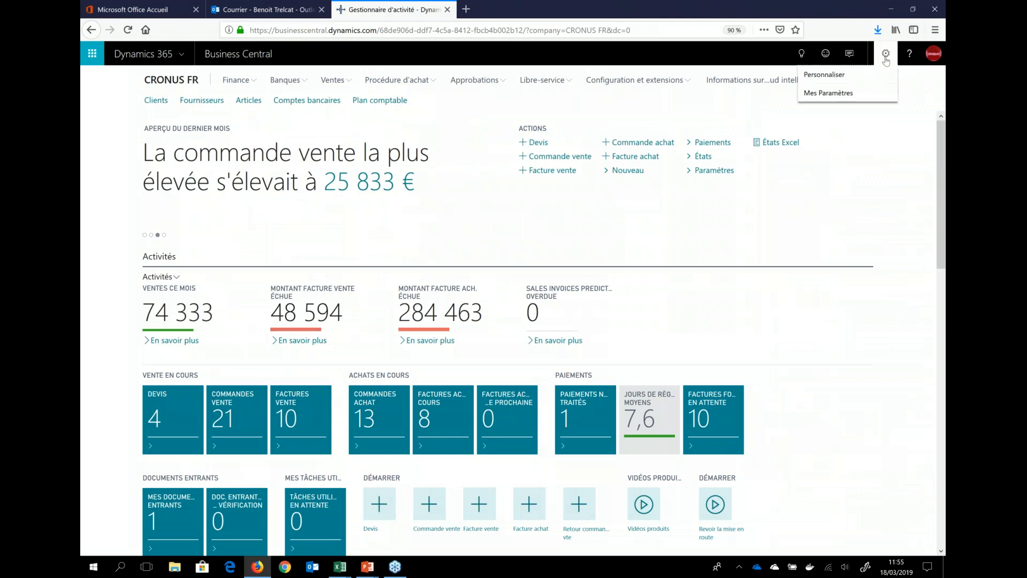
{"action": "left_click", "coordinate": [830, 93]}
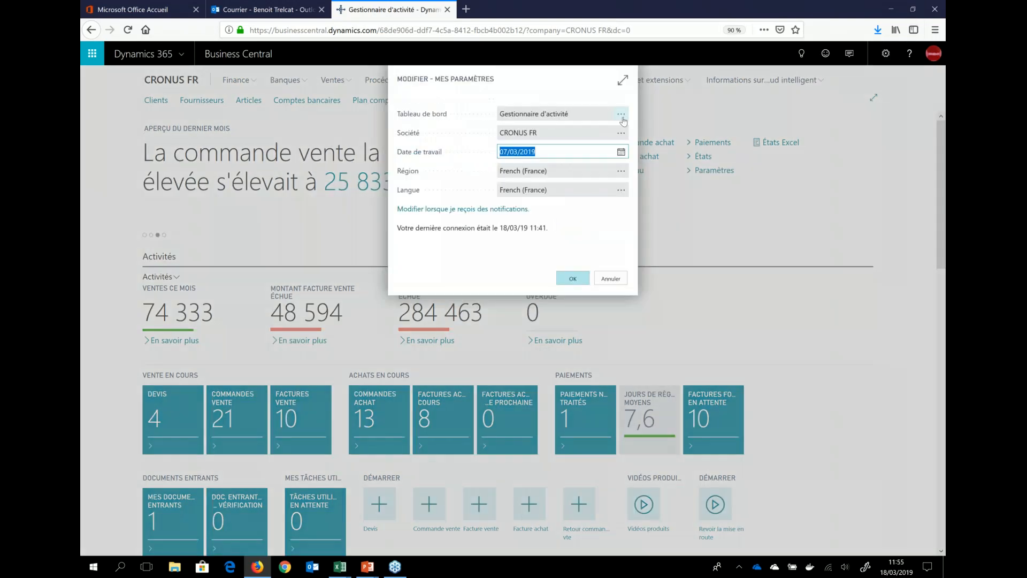
{"action": "left_click", "coordinate": [622, 116]}
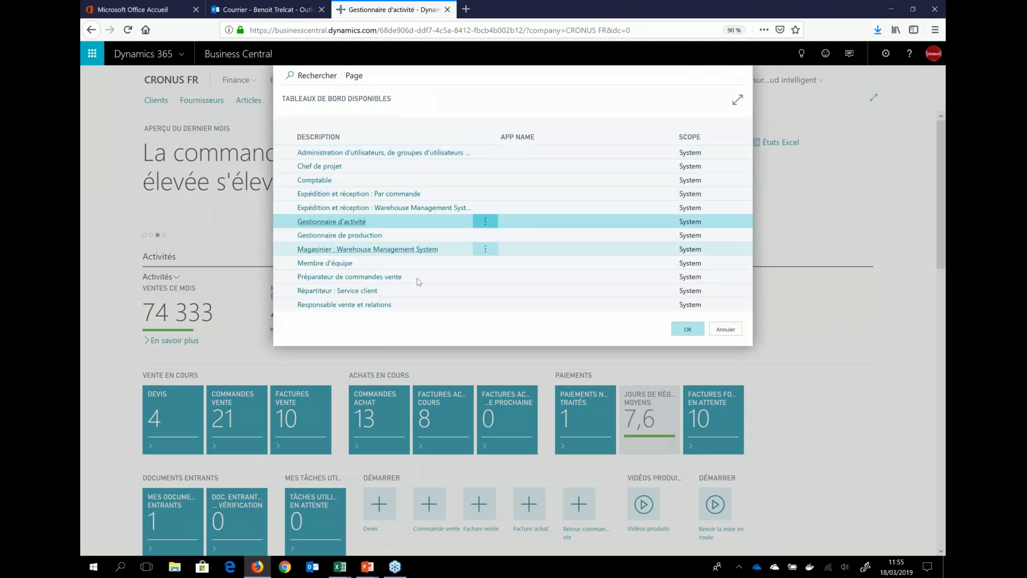
{"action": "left_click", "coordinate": [420, 279]}
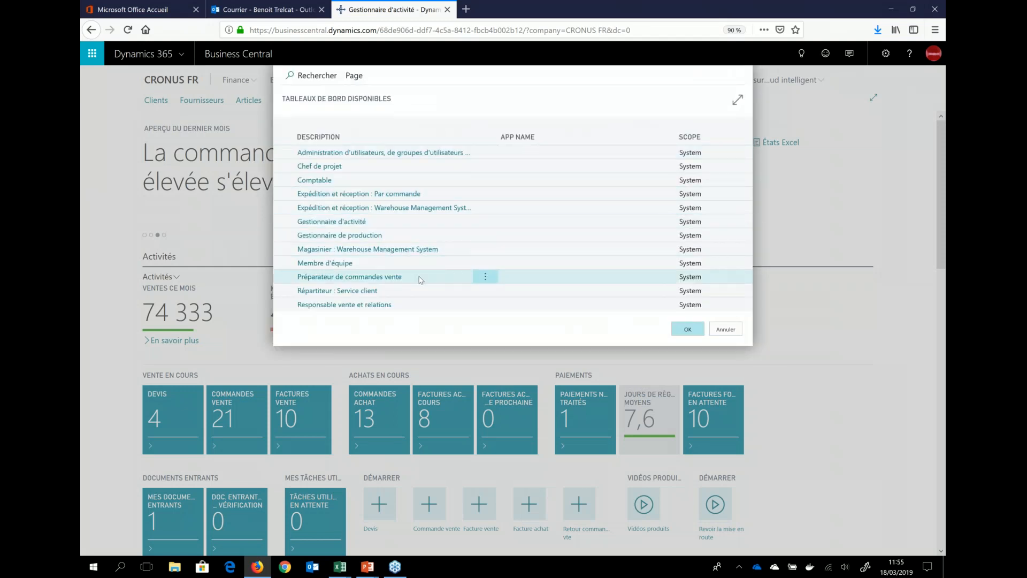
{"action": "left_click", "coordinate": [687, 330]}
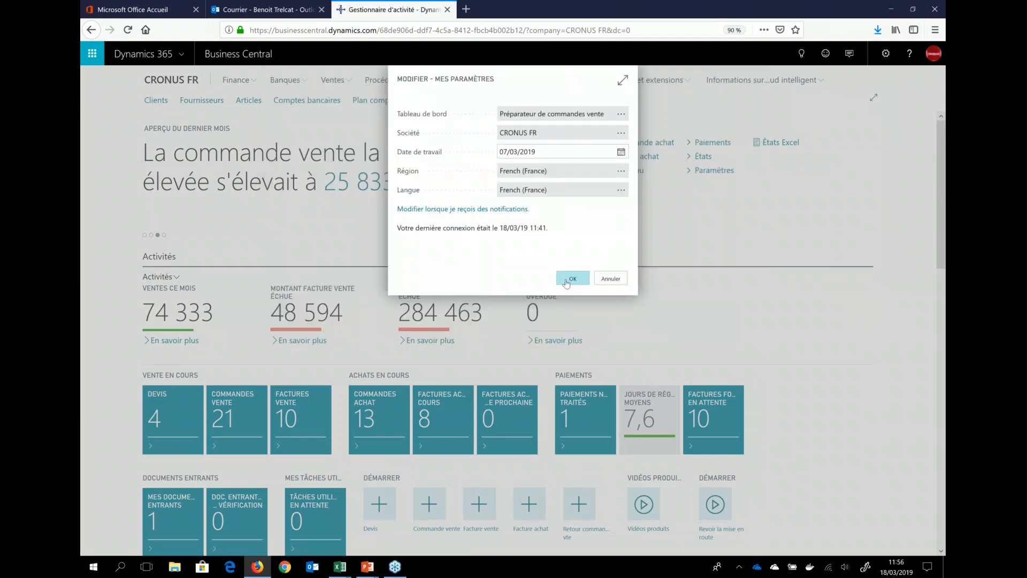
{"action": "left_click", "coordinate": [571, 279]}
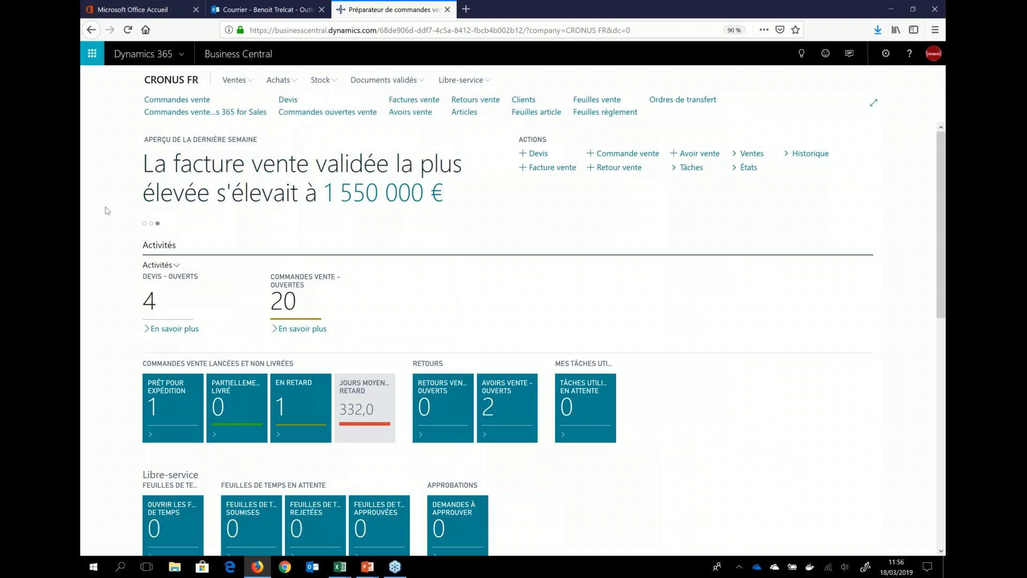
Step: Open the newest Libre Service Boissons order from the open sales orders and examine the customer details and the Surface Pro line's availability
{"action": "scroll", "coordinate": [107, 210], "scroll_direction": "down", "scroll_amount": 2}
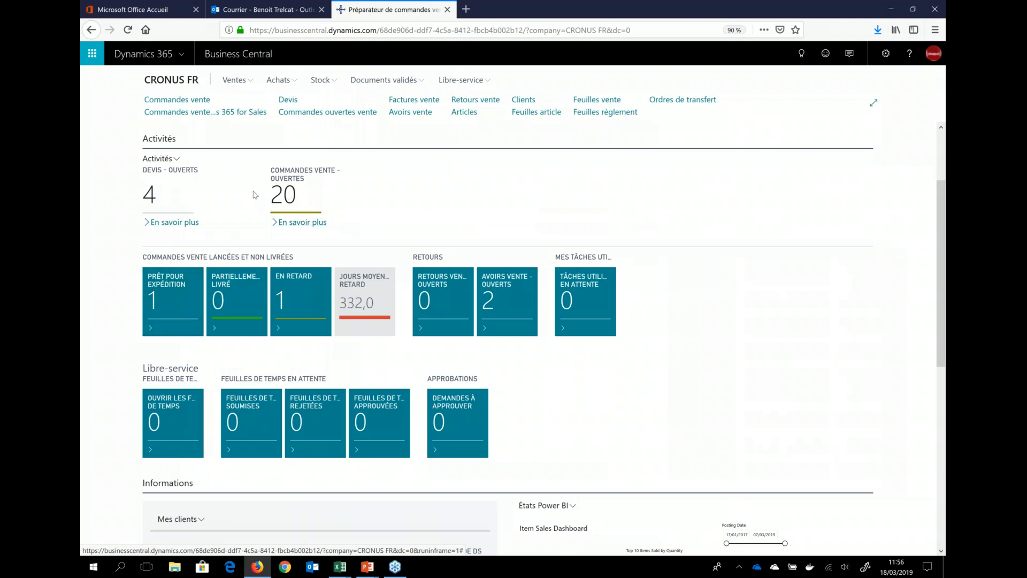
{"action": "left_click", "coordinate": [292, 191]}
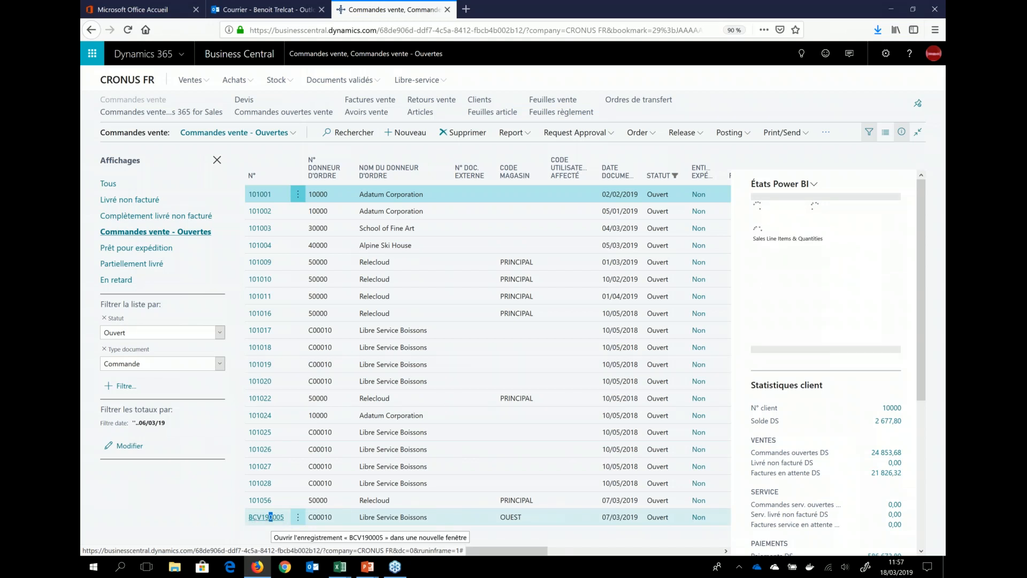
{"action": "left_click", "coordinate": [270, 516]}
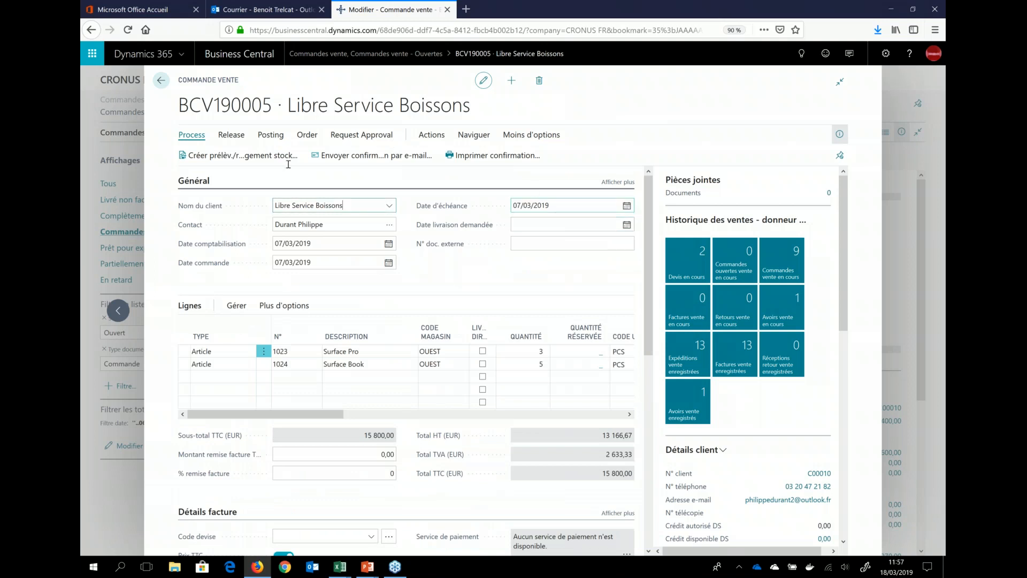
{"action": "scroll", "coordinate": [714, 372], "scroll_direction": "down", "scroll_amount": 3}
{"action": "left_click", "coordinate": [366, 349]}
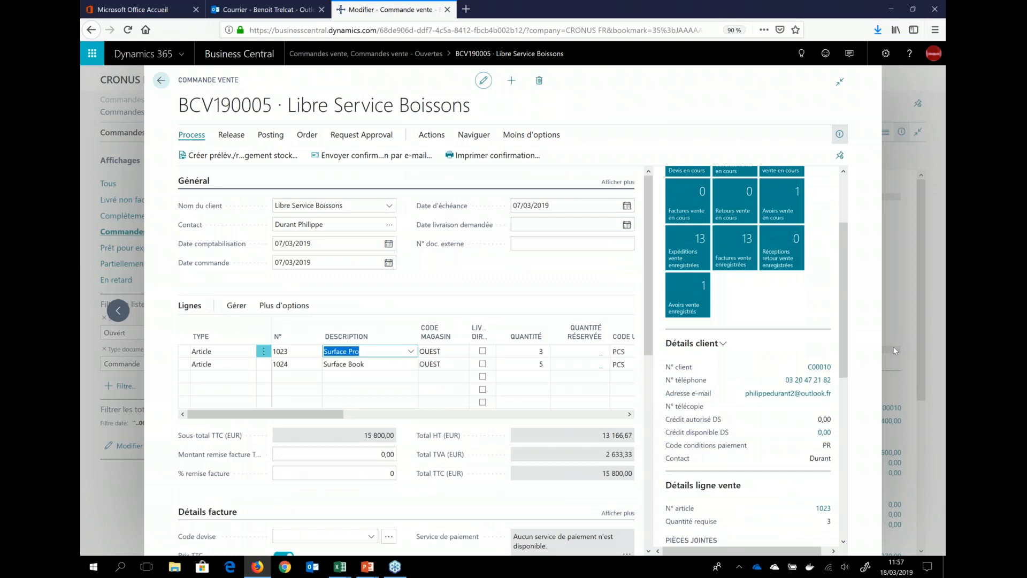
{"action": "scroll", "coordinate": [807, 431], "scroll_direction": "down", "scroll_amount": 2}
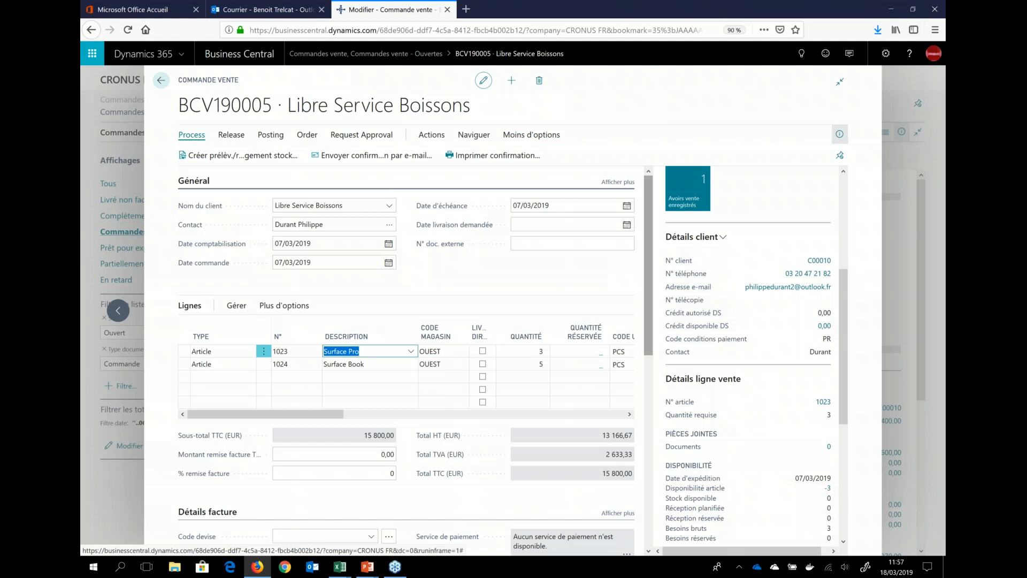
Step: Create a purchase order from the sales order for 3 Surface Pro and 5 Surface Book from Fabrikam, Inc
{"action": "left_click", "coordinate": [431, 137]}
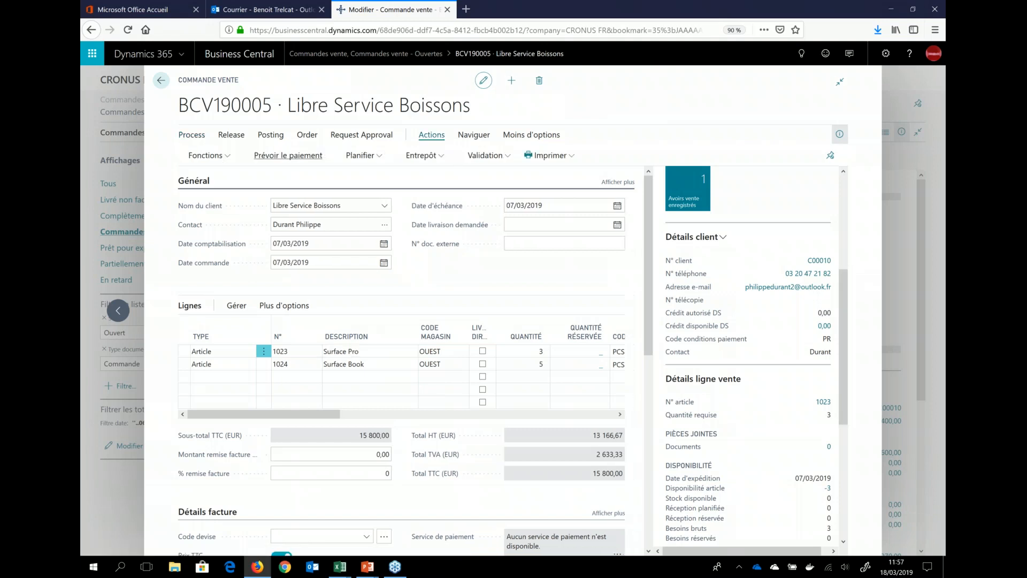
{"action": "left_click", "coordinate": [221, 161]}
{"action": "mouse_move", "coordinate": [234, 177]}
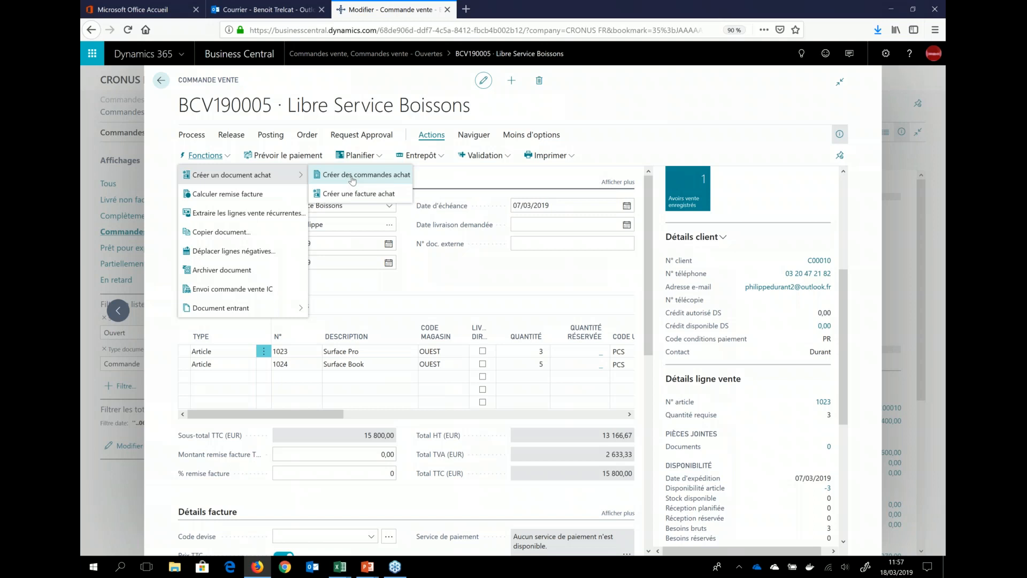
{"action": "left_click", "coordinate": [354, 181]}
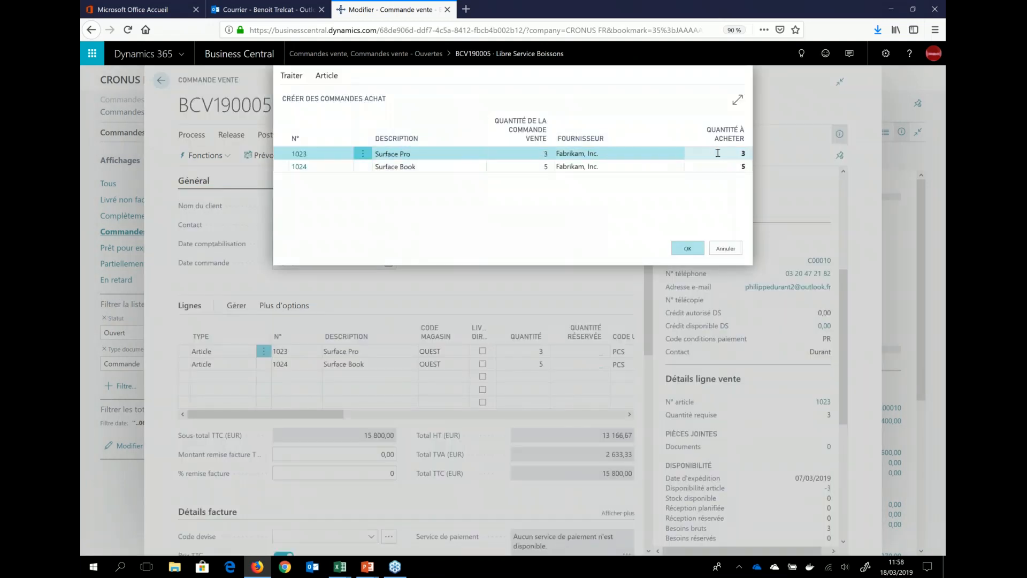
{"action": "left_click", "coordinate": [734, 165]}
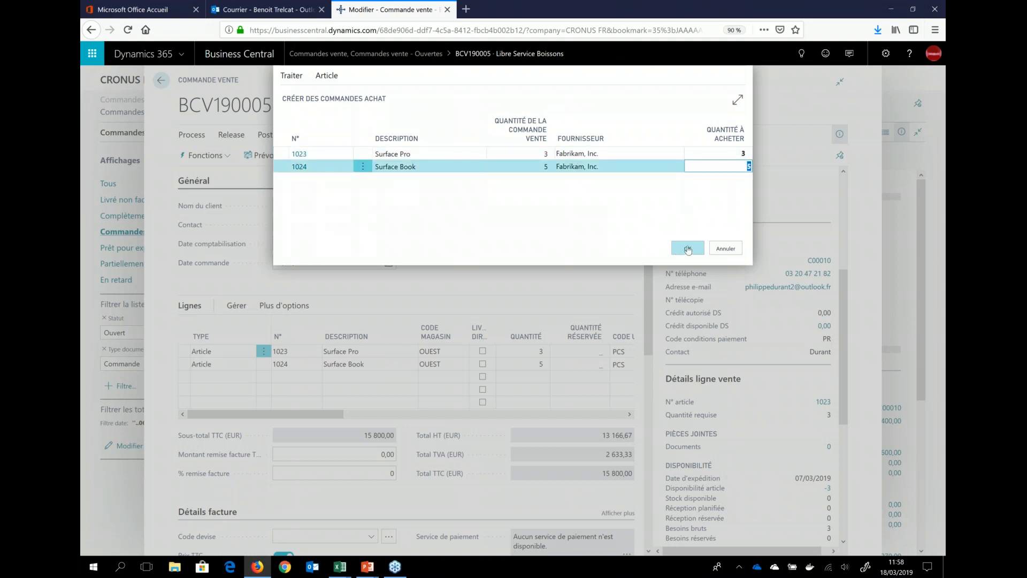
{"action": "left_click", "coordinate": [687, 250]}
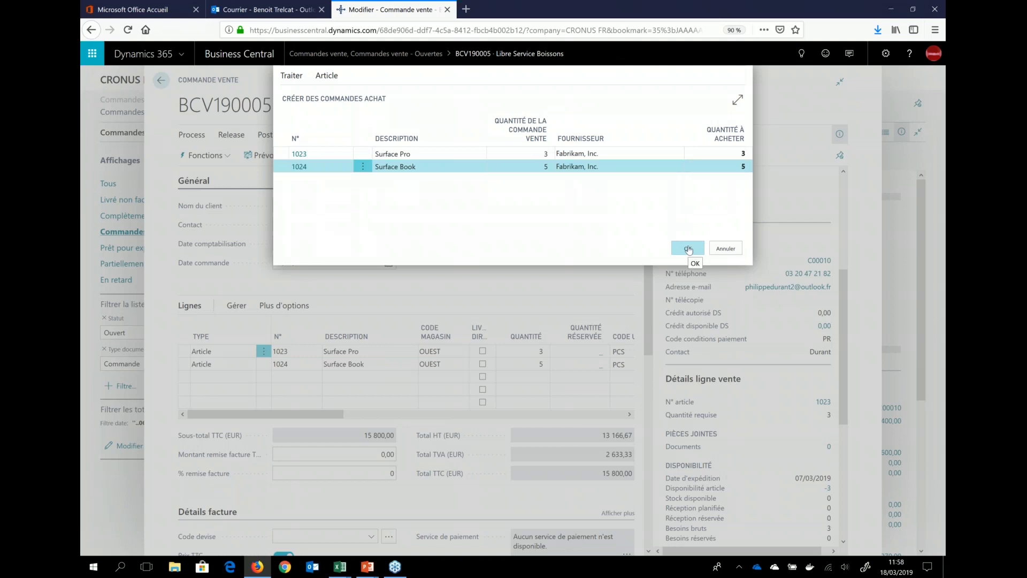
{"action": "left_click", "coordinate": [689, 250]}
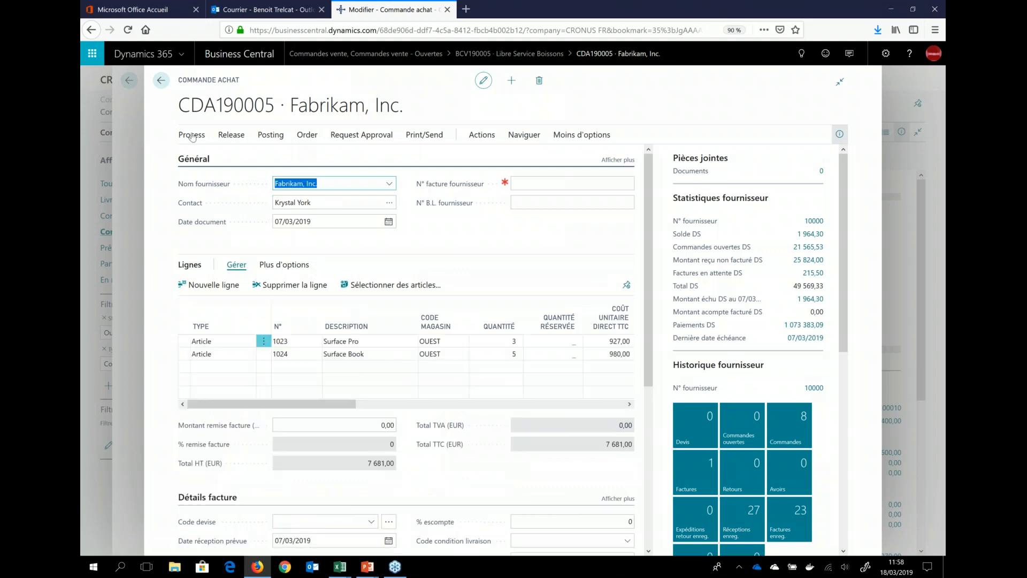
Step: Review the unit costs and line amounts on the Fabrikam, Inc. purchase order and release it
{"action": "left_click", "coordinate": [385, 405]}
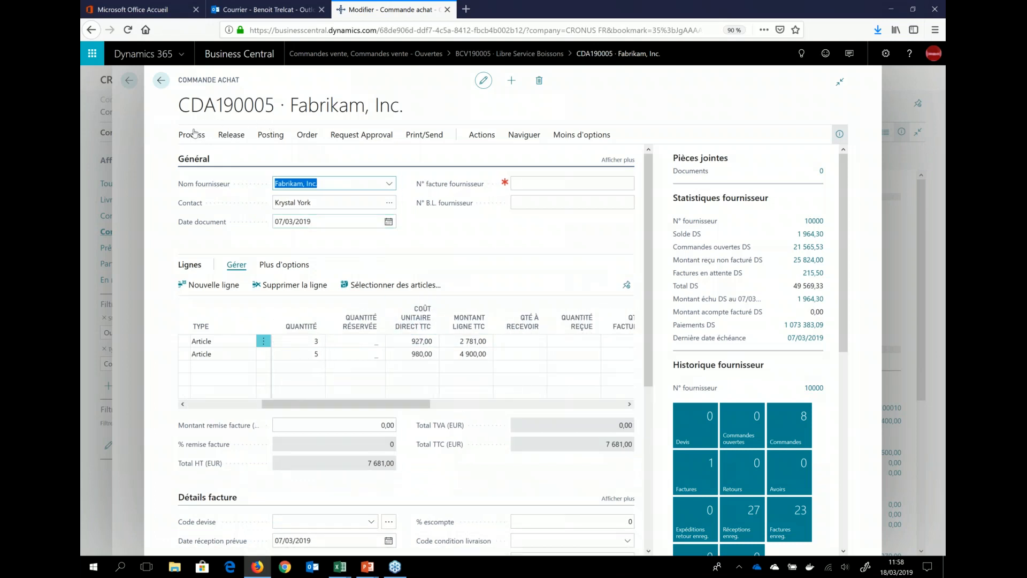
{"action": "left_click", "coordinate": [241, 137]}
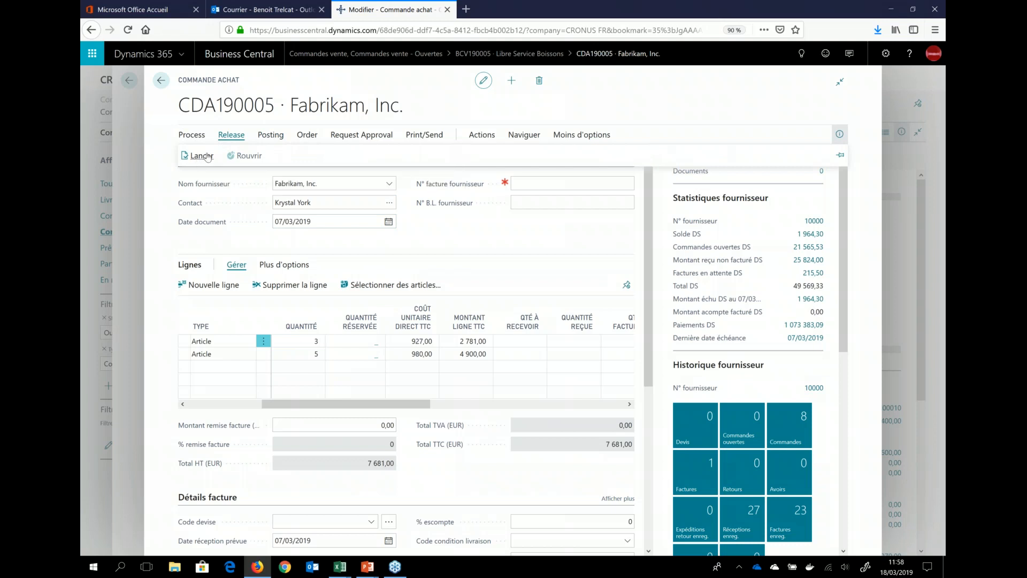
{"action": "left_click", "coordinate": [208, 157]}
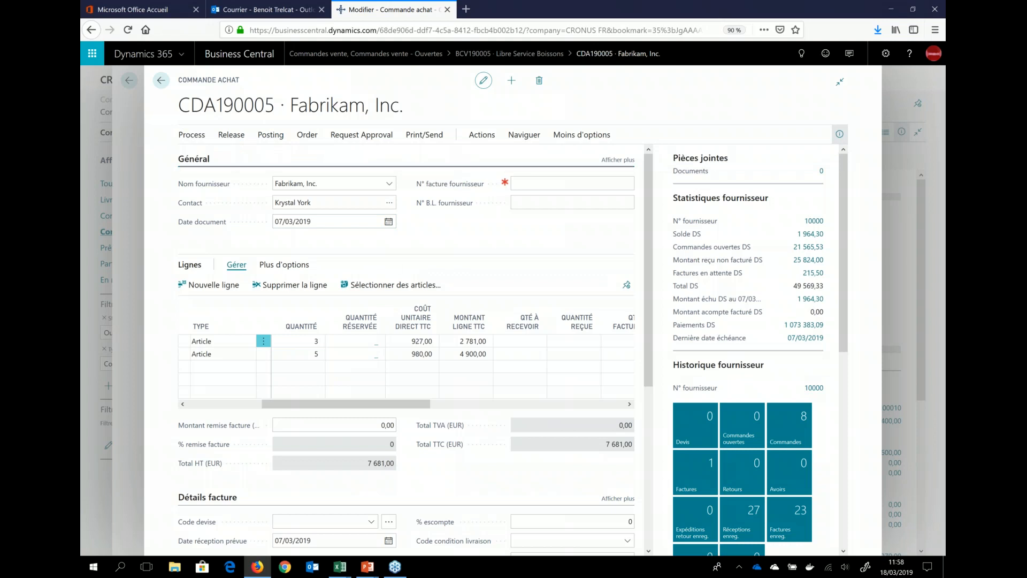
Step: Create a réception entrepôt for the Fabrikam, Inc. purchase order and check its Surface Pro and Surface Book lines
{"action": "left_click", "coordinate": [478, 138]}
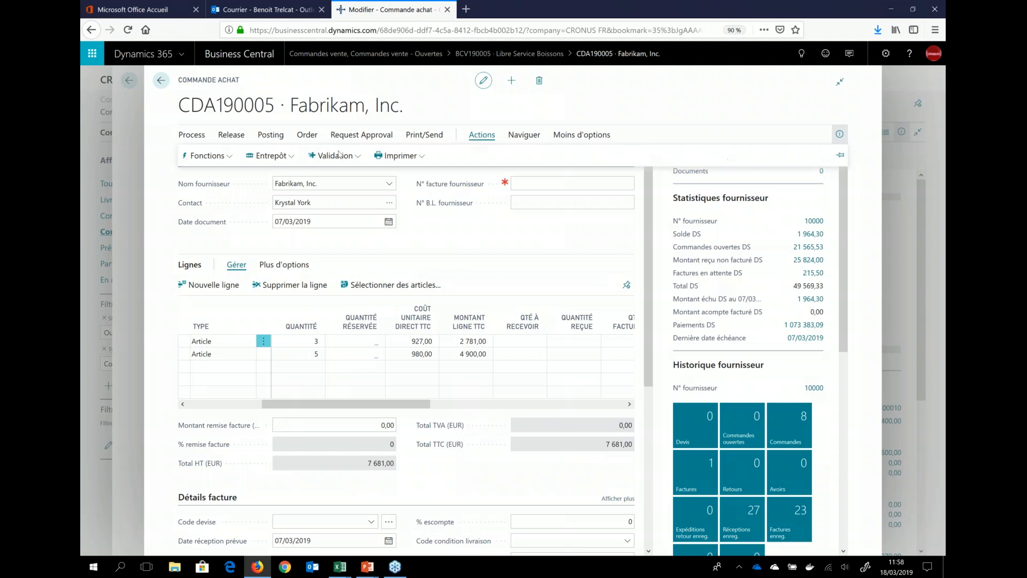
{"action": "left_click", "coordinate": [271, 156]}
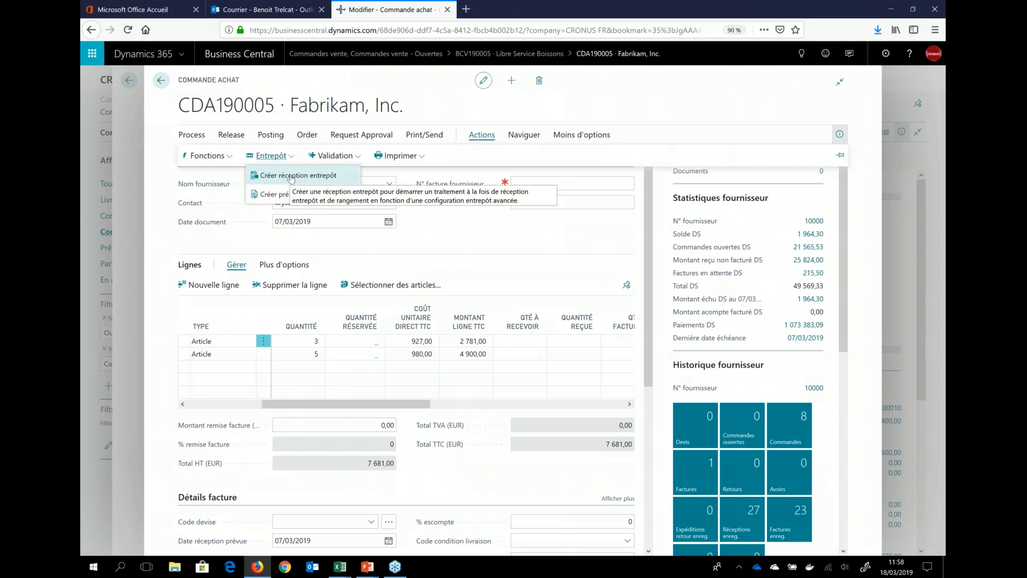
{"action": "left_click", "coordinate": [290, 177]}
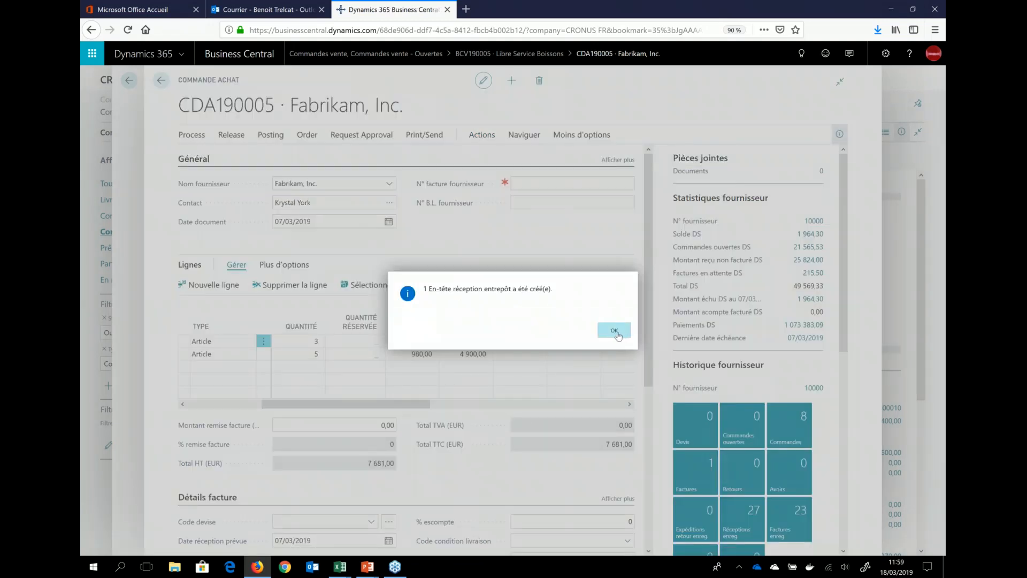
{"action": "left_click", "coordinate": [614, 330]}
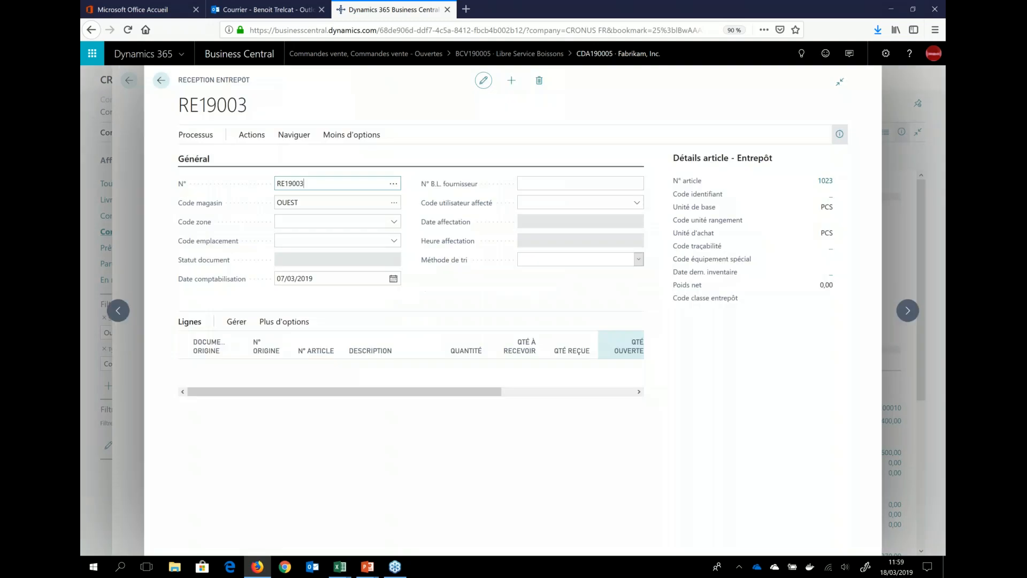
{"action": "left_click", "coordinate": [393, 379]}
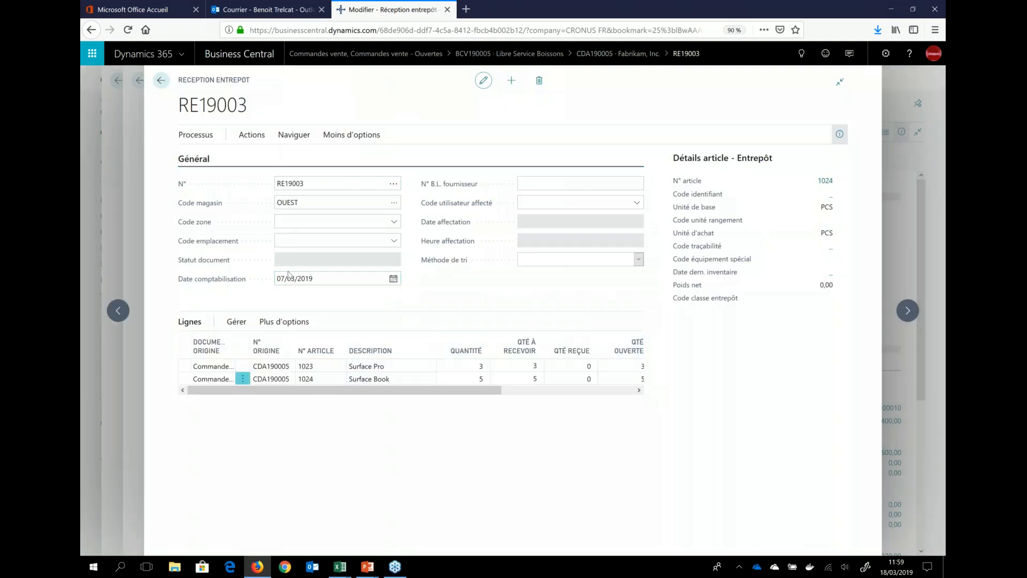
Step: Return to the Libre Service Boissons sales order and release it
{"action": "left_click", "coordinate": [136, 153]}
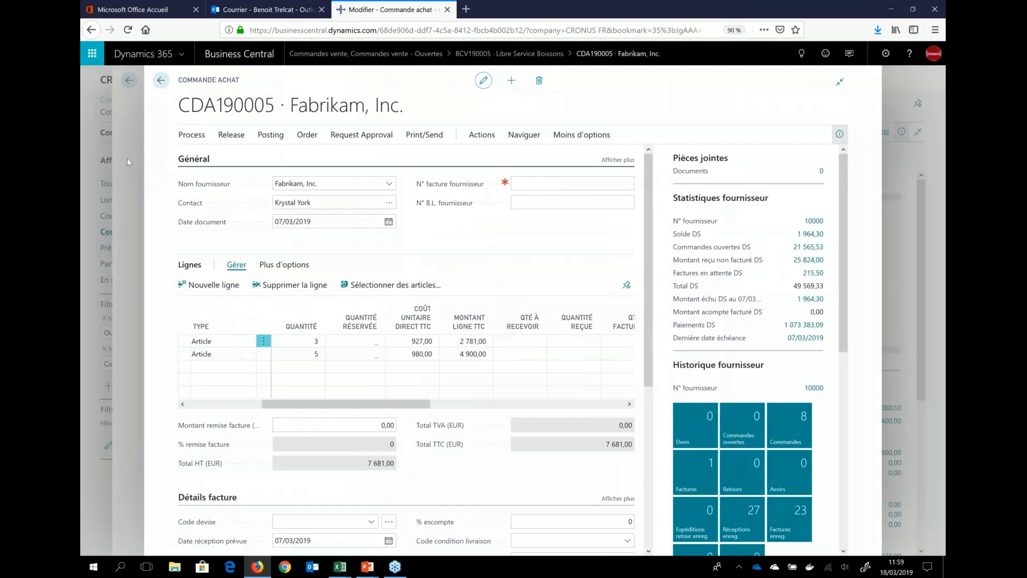
{"action": "left_click", "coordinate": [127, 158]}
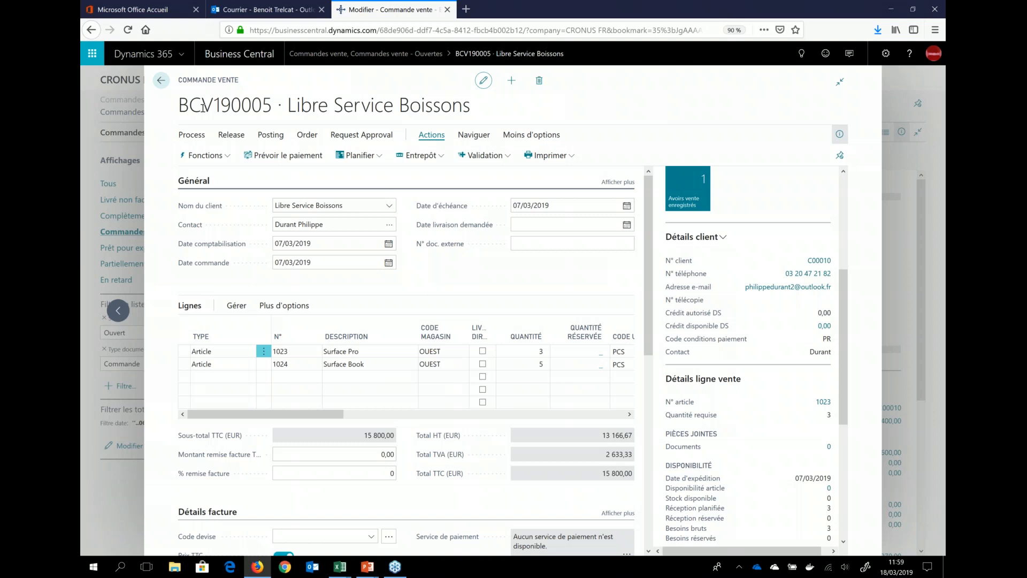
{"action": "left_click", "coordinate": [231, 135]}
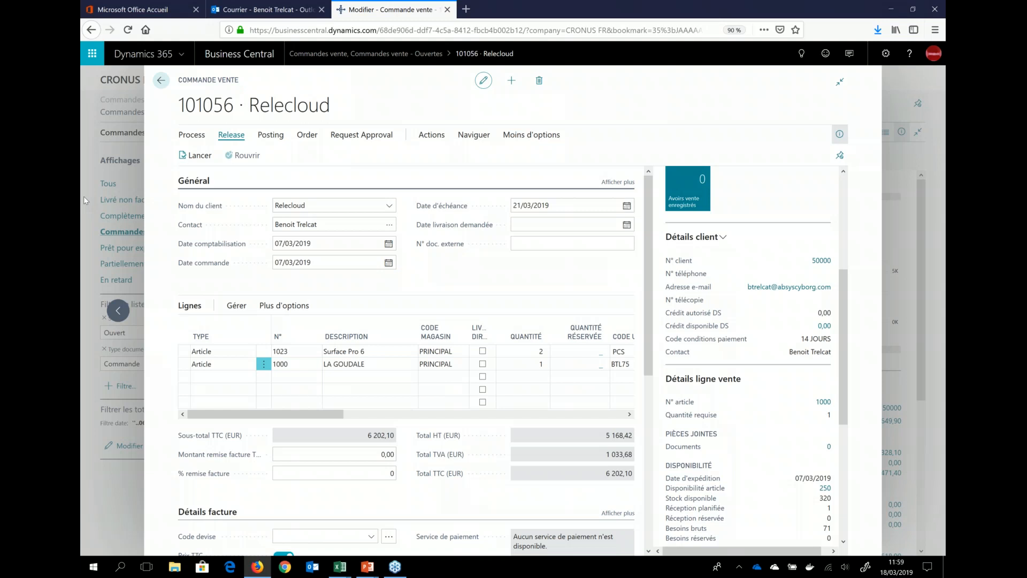
Step: Leave the Relecloud order and open the released Libre Service Boissons order for location OUEST from the full sales order list
{"action": "left_click", "coordinate": [84, 197]}
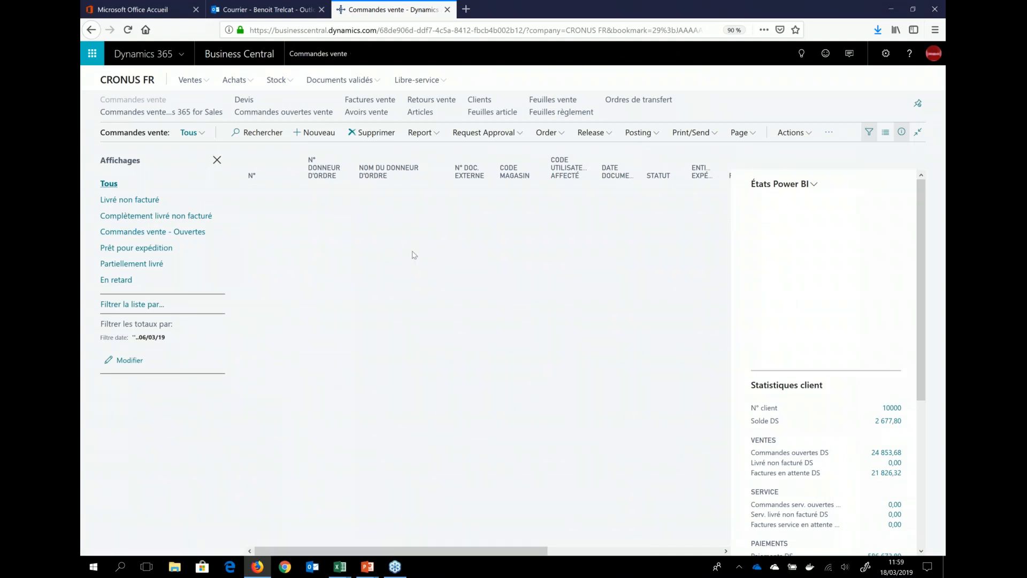
{"action": "scroll", "coordinate": [394, 438], "scroll_direction": "down", "scroll_amount": 2}
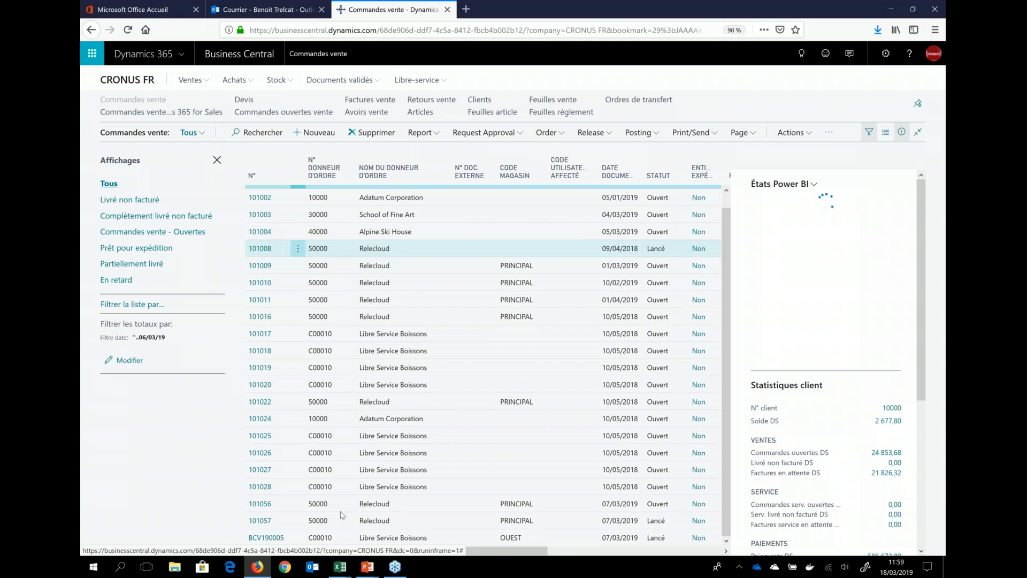
{"action": "left_click", "coordinate": [269, 538]}
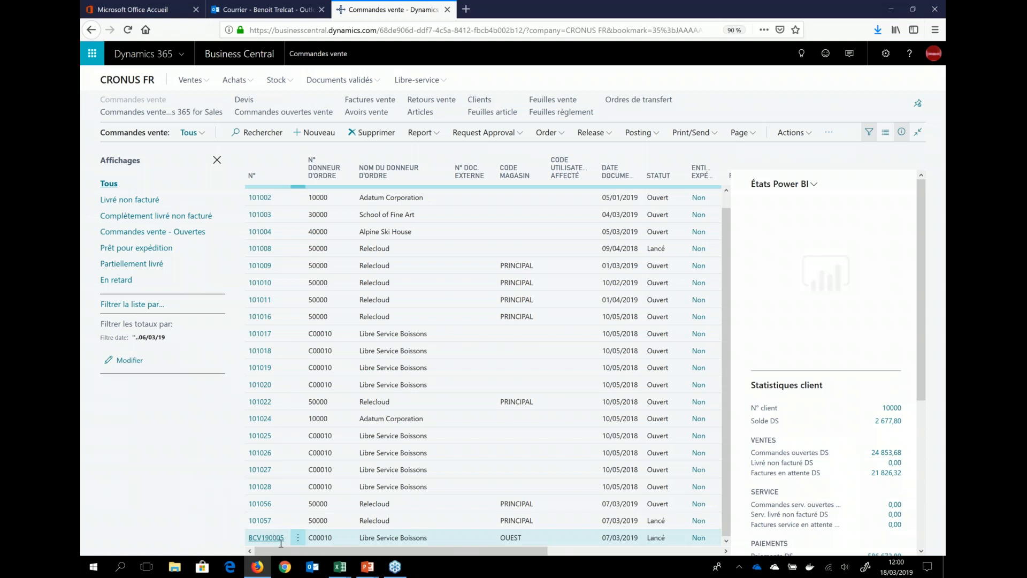
{"action": "left_click", "coordinate": [266, 537]}
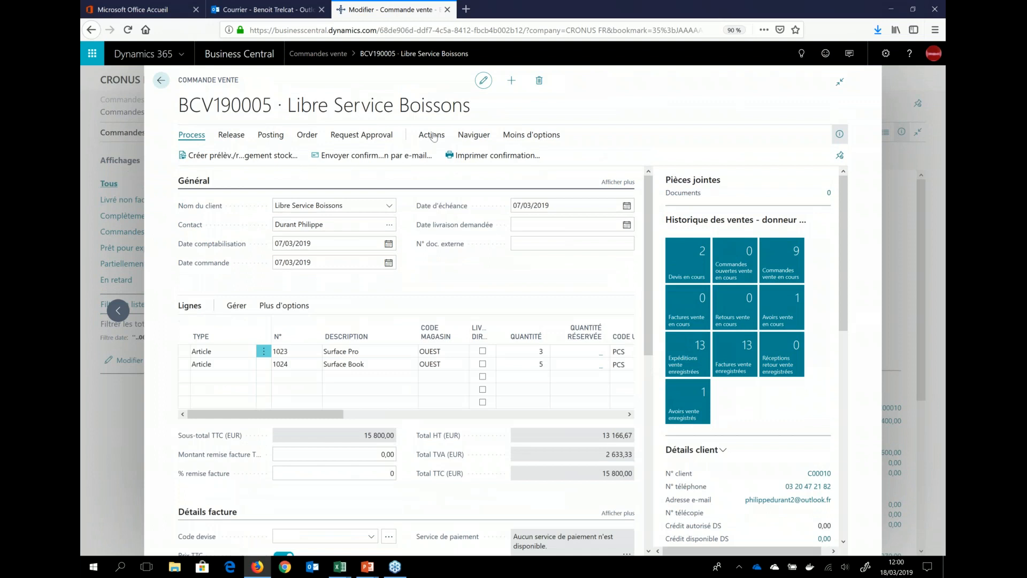
Step: Create an expédition entrepôt from the Libre Service Boissons sales order and check its Surface Pro and Surface Book lines
{"action": "left_click", "coordinate": [432, 136]}
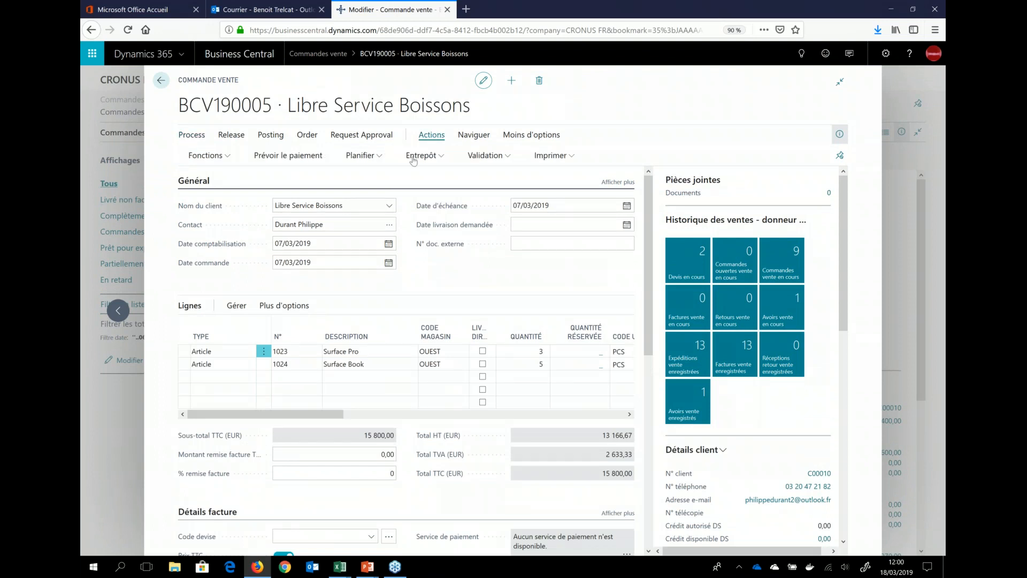
{"action": "left_click", "coordinate": [416, 156]}
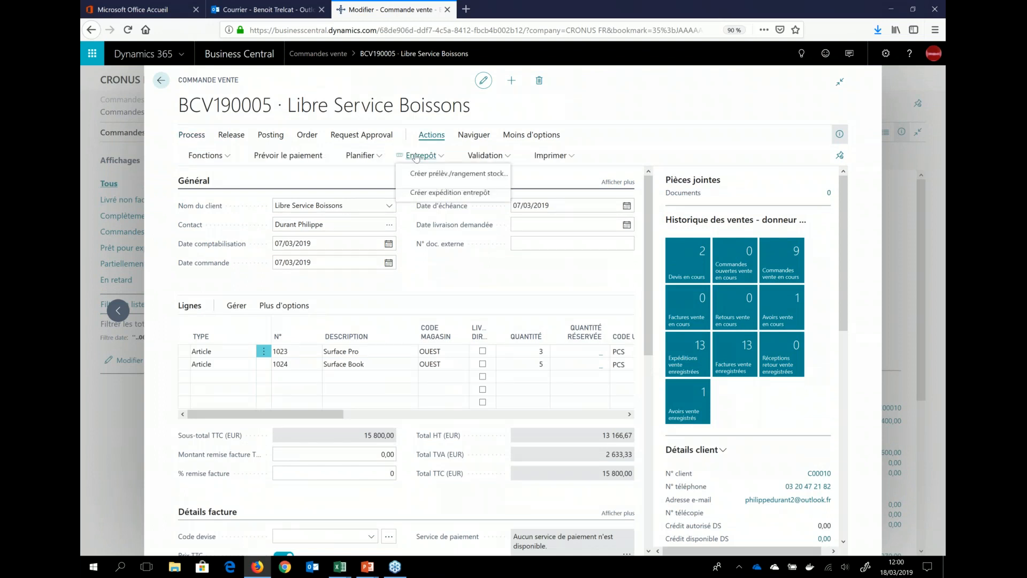
{"action": "left_click", "coordinate": [432, 195]}
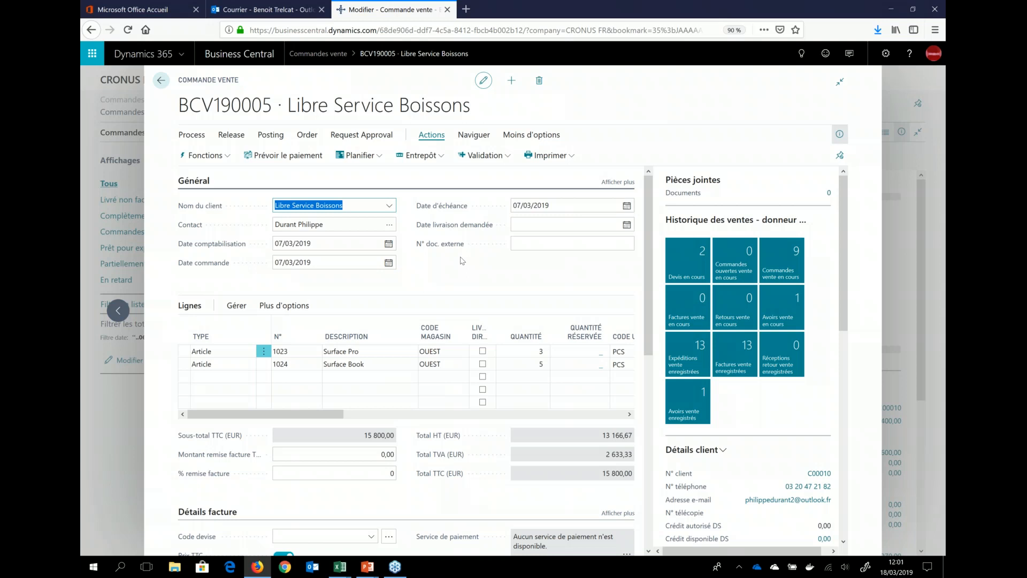
{"action": "left_click", "coordinate": [434, 158]}
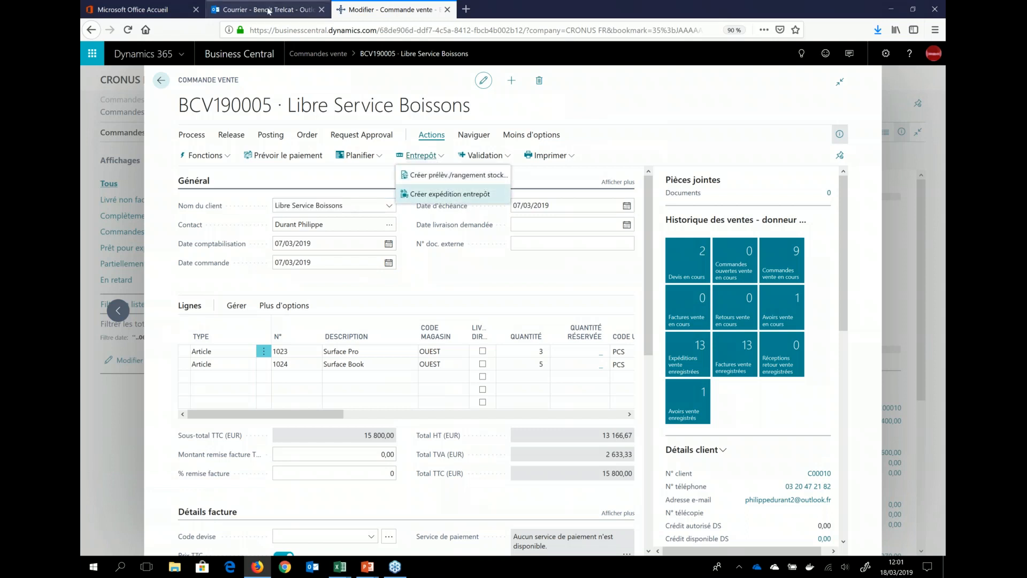
{"action": "left_click", "coordinate": [449, 193]}
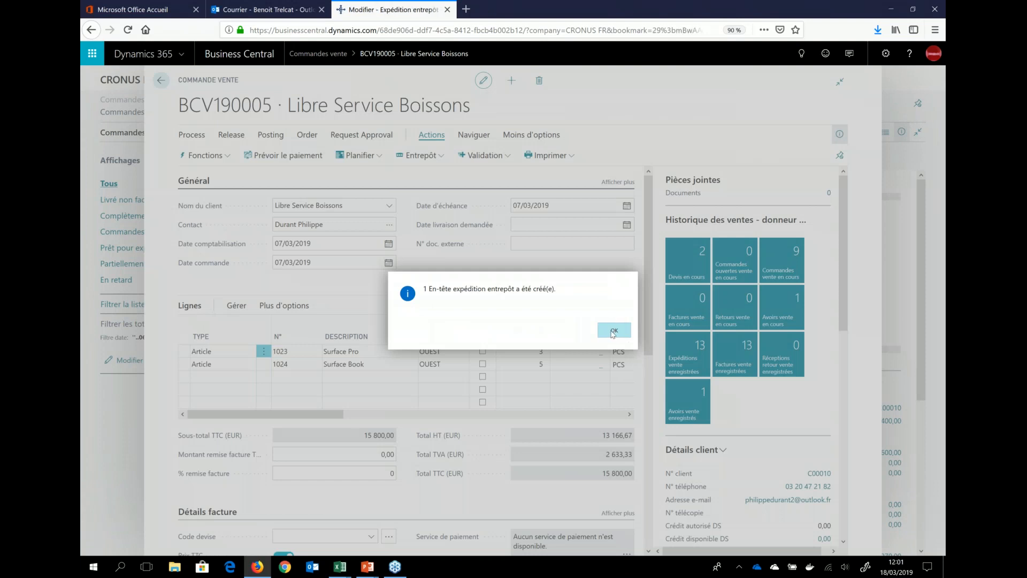
{"action": "left_click", "coordinate": [613, 333]}
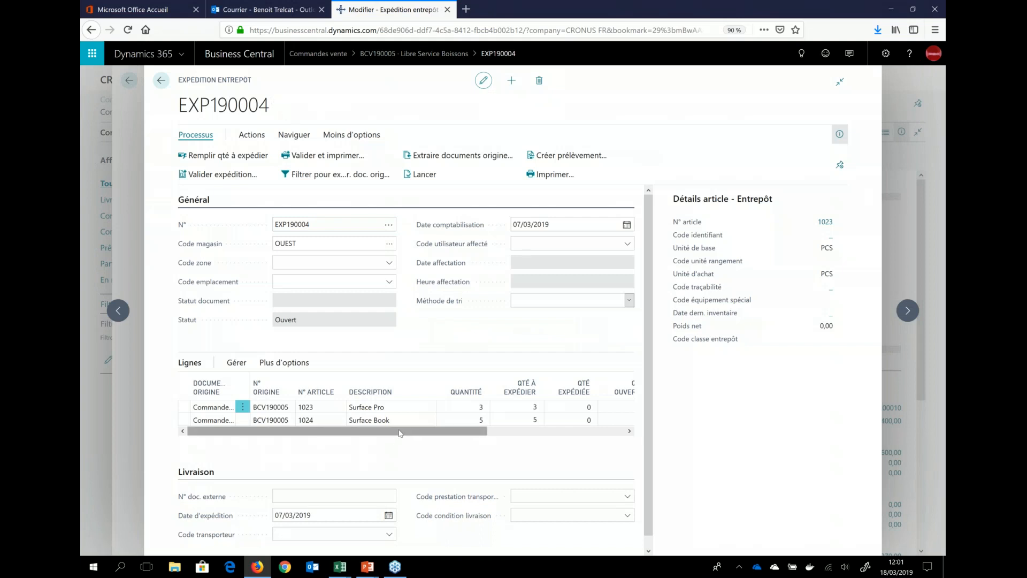
{"action": "left_click_drag", "start_coordinate": [400, 433], "coordinate": [571, 437]}
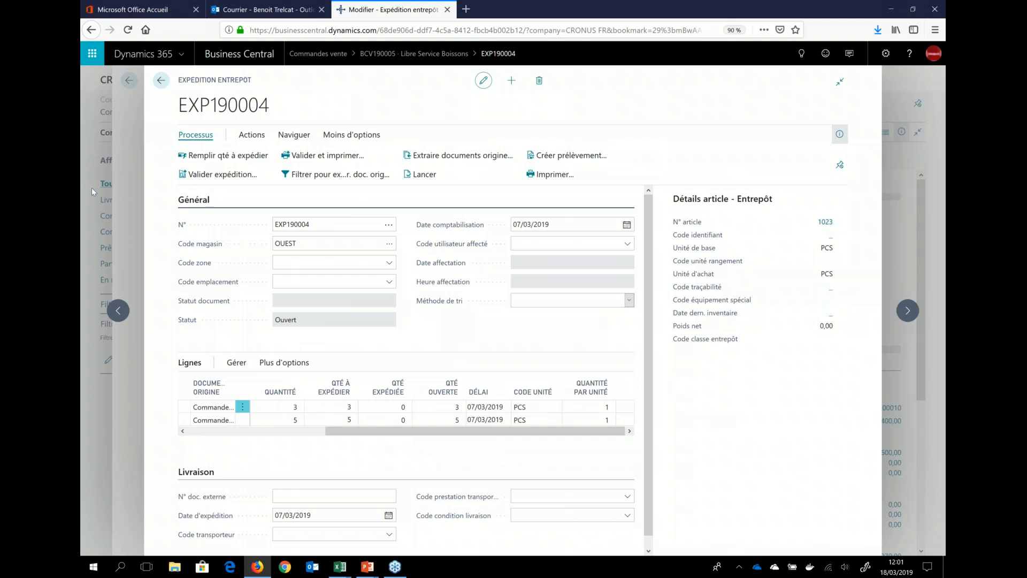
Step: Return to the home page and switch the role in Mes Paramètres to Expédition et réception : Warehouse Management System
{"action": "key", "text": "Escape"}
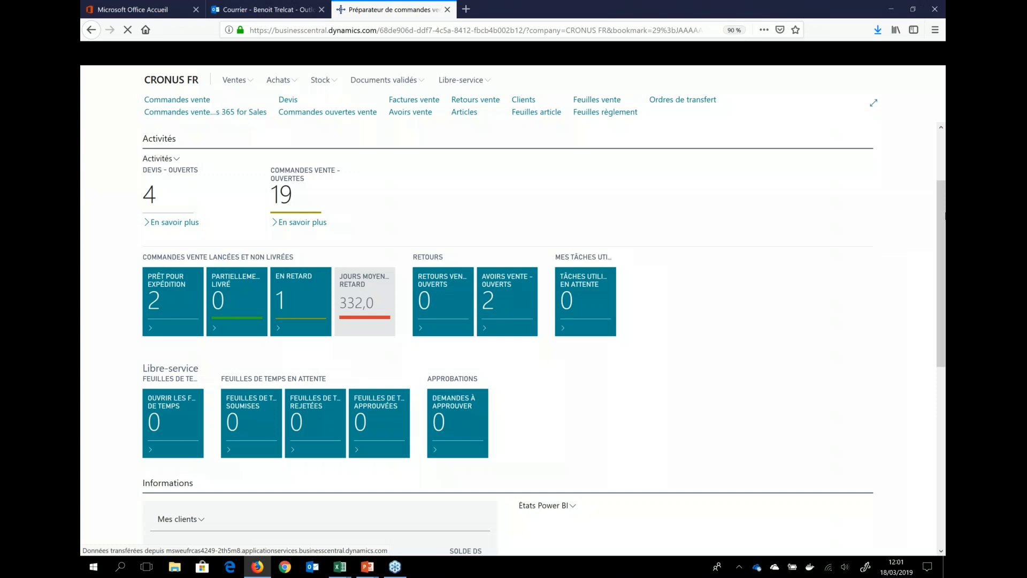
{"action": "left_click", "coordinate": [878, 54]}
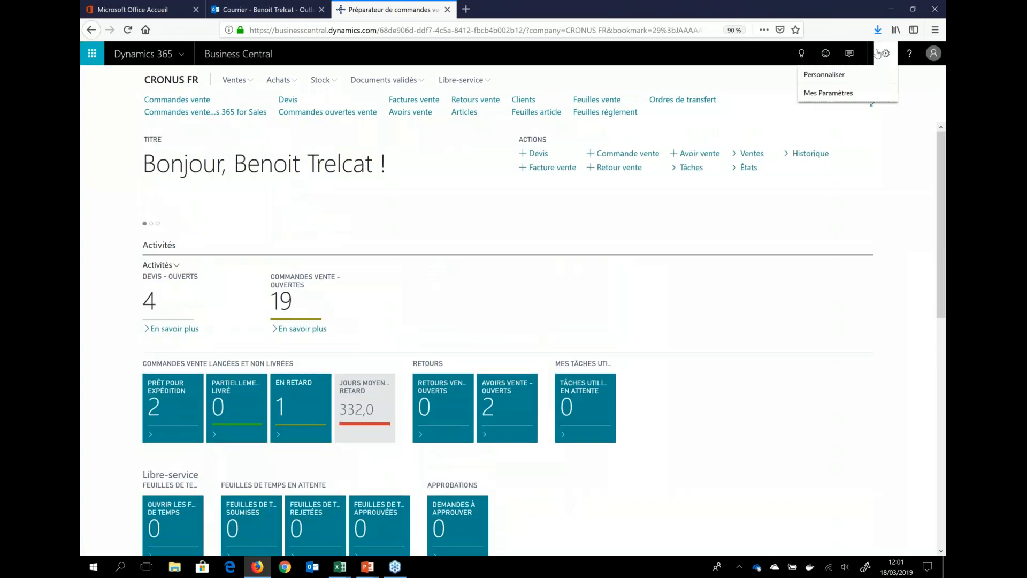
{"action": "left_click", "coordinate": [828, 93]}
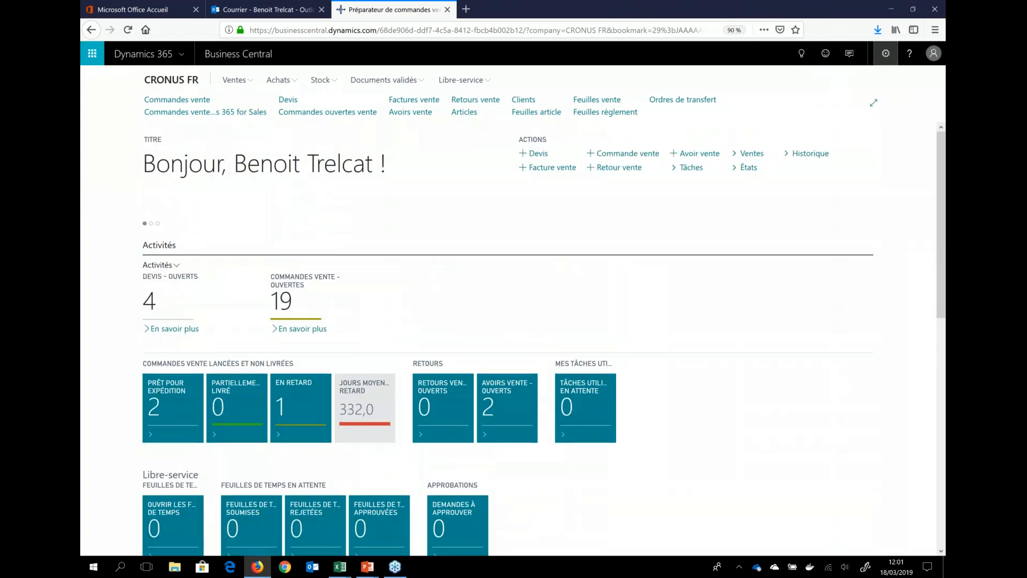
{"action": "left_click", "coordinate": [886, 54]}
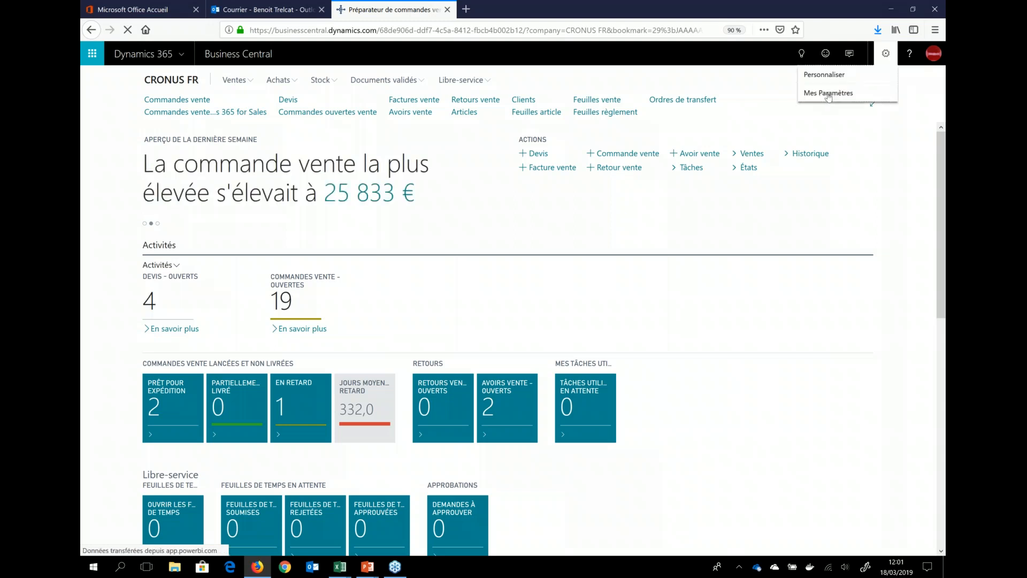
{"action": "left_click", "coordinate": [827, 93]}
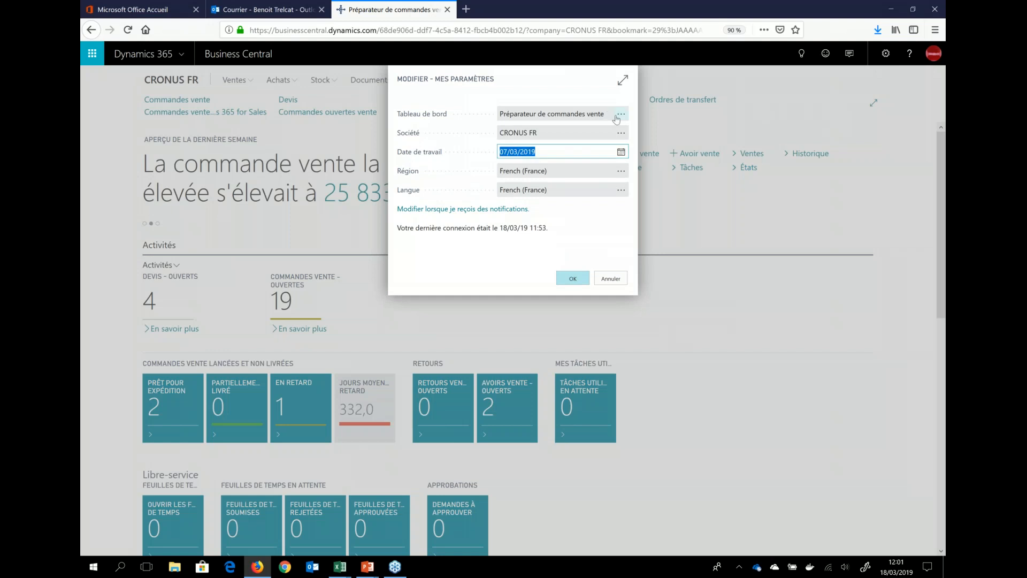
{"action": "left_click", "coordinate": [616, 116]}
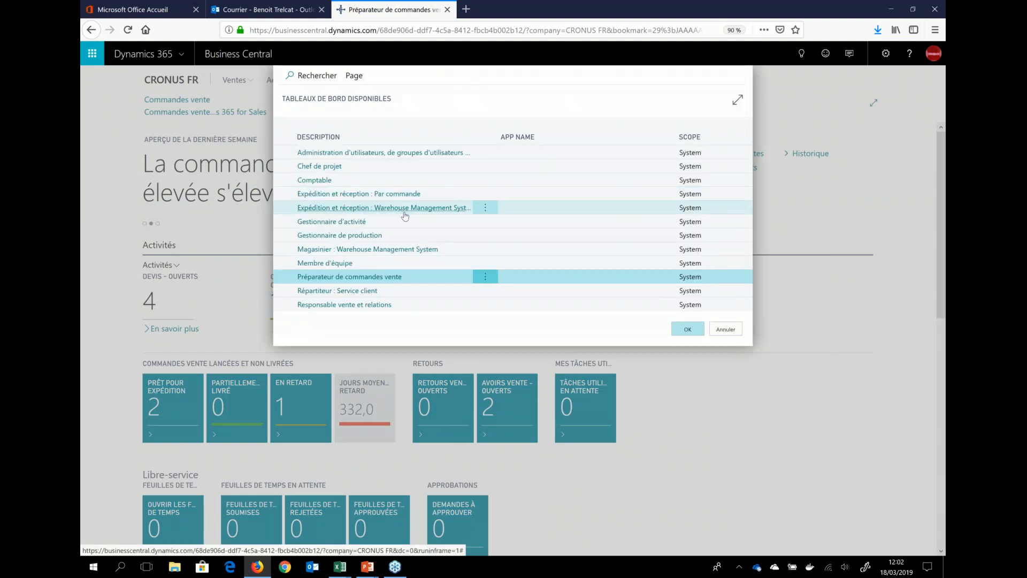
{"action": "left_click", "coordinate": [405, 213]}
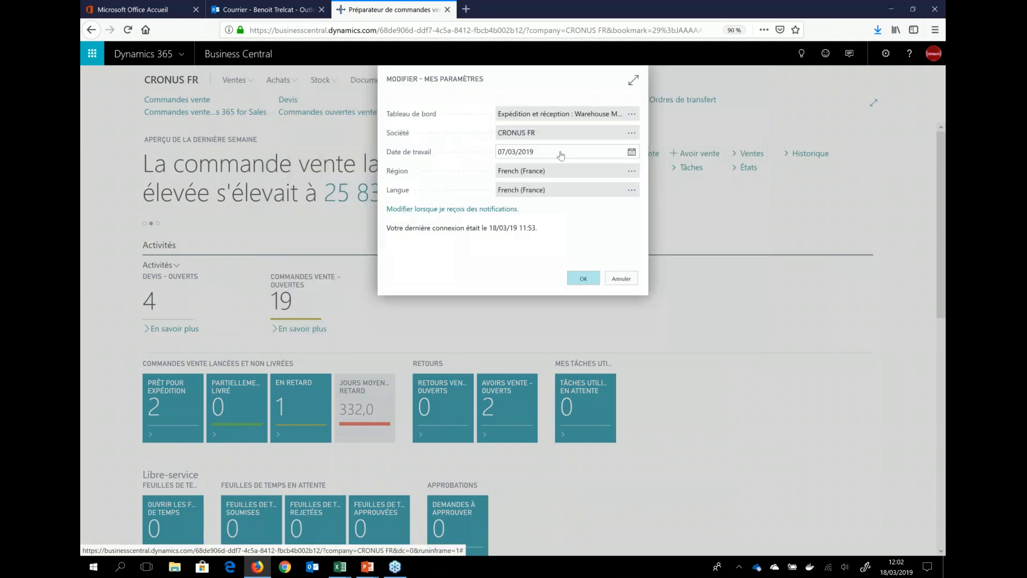
{"action": "left_click", "coordinate": [584, 279]}
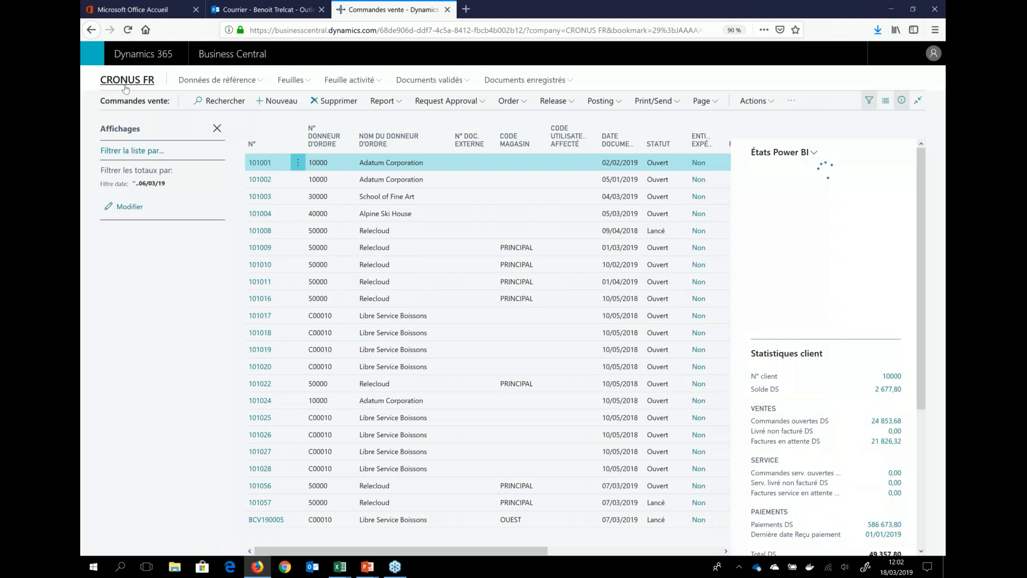
Step: Open the OUEST réception entrepôt from the Arrivages activity on the warehouse home page
{"action": "left_click", "coordinate": [124, 84]}
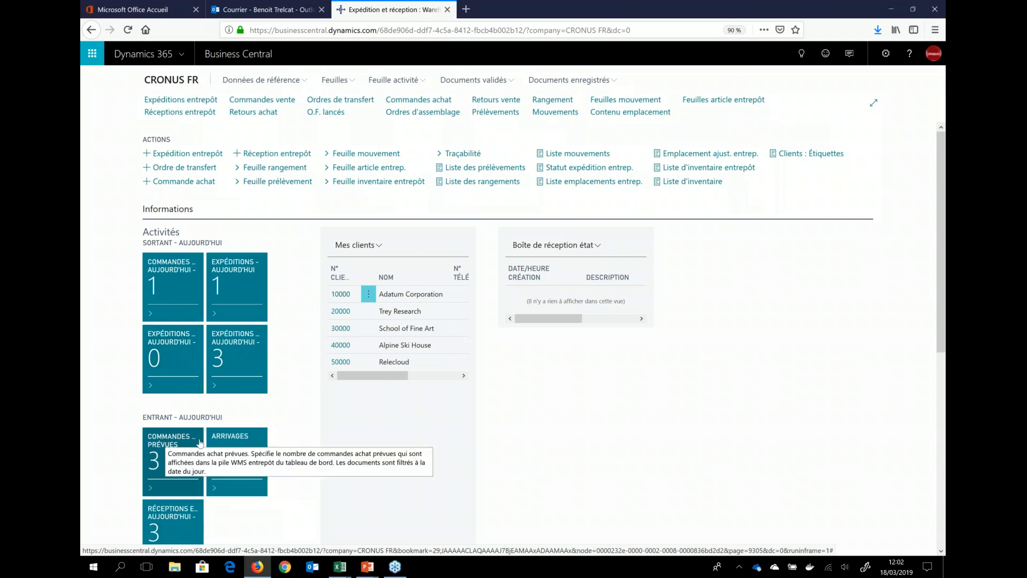
{"action": "mouse_move", "coordinate": [232, 446]}
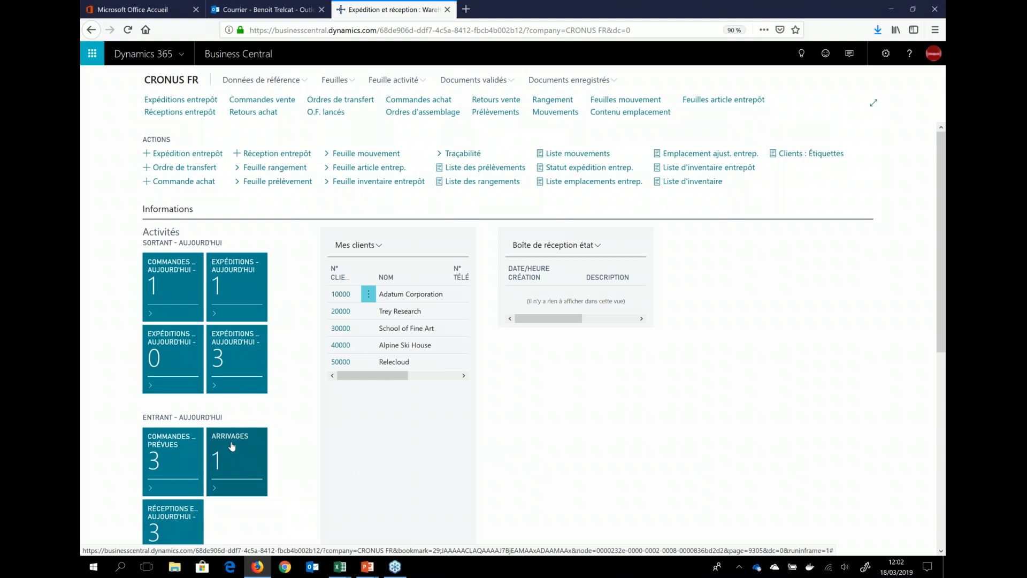
{"action": "left_click", "coordinate": [231, 446]}
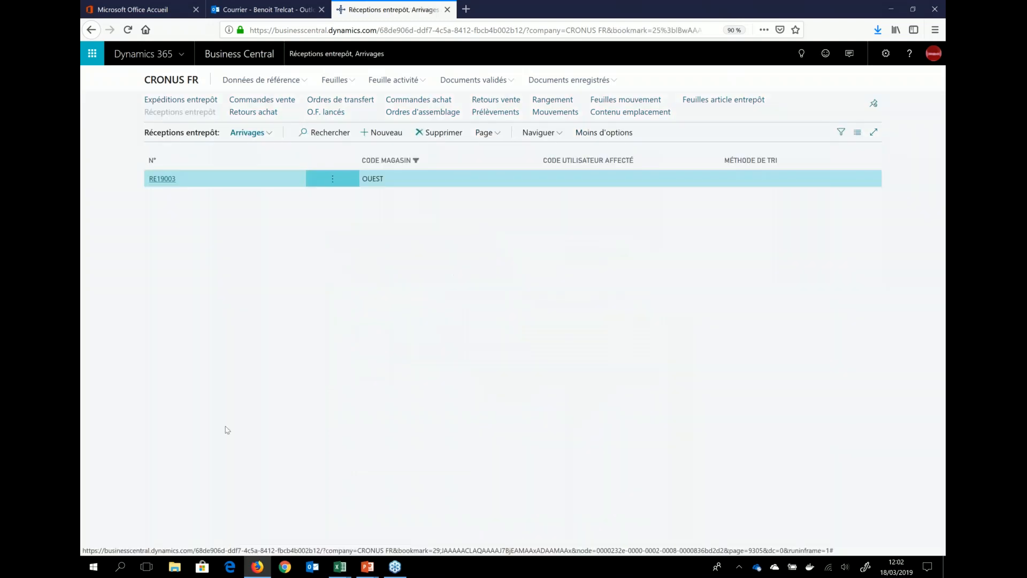
{"action": "left_click", "coordinate": [160, 183]}
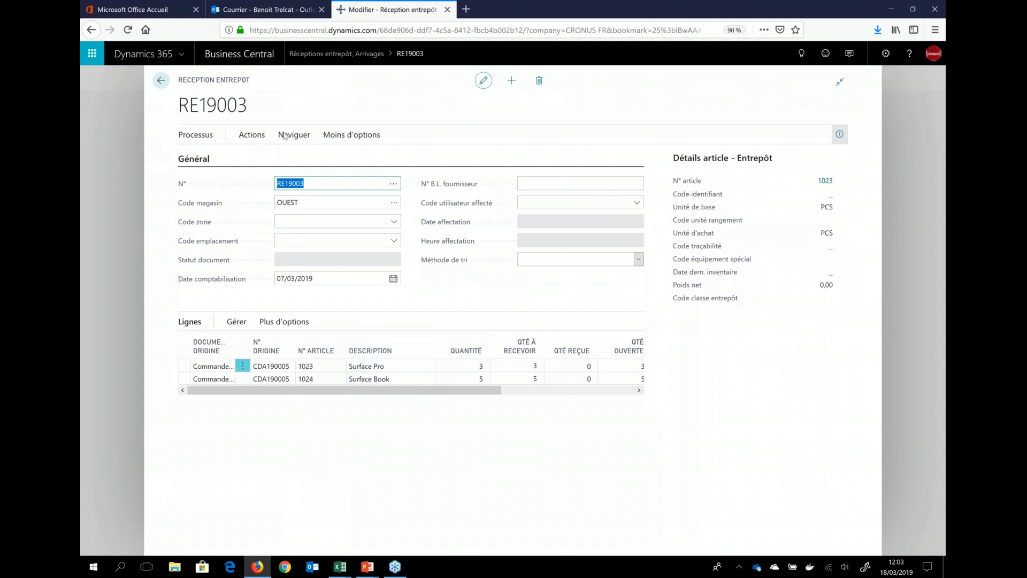
Step: Post the réception entrepôt for 3 Surface Pro and 5 Surface Book
{"action": "left_click", "coordinate": [244, 136]}
{"action": "left_click", "coordinate": [251, 136]}
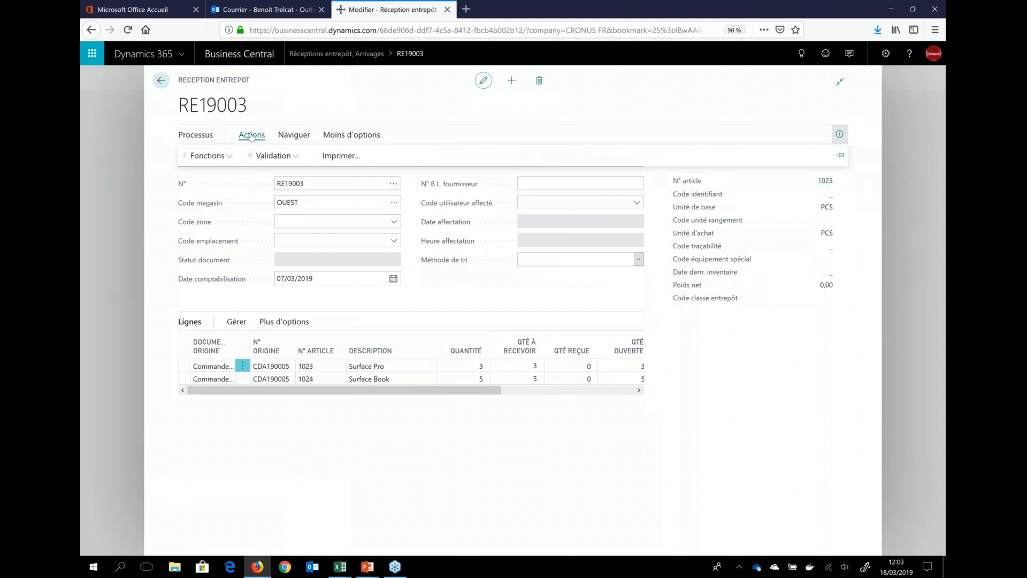
{"action": "left_click", "coordinate": [269, 157]}
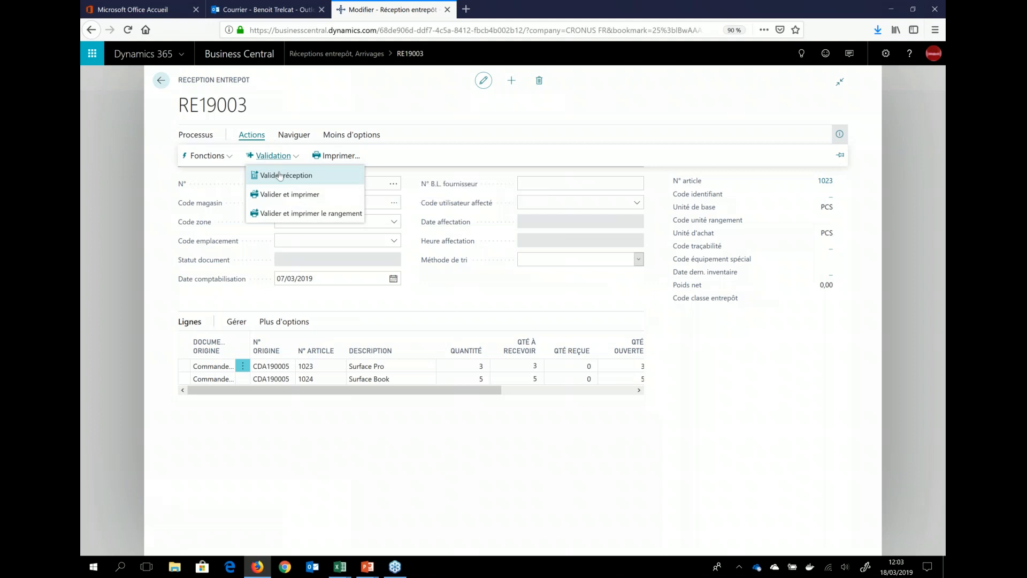
{"action": "left_click", "coordinate": [278, 175]}
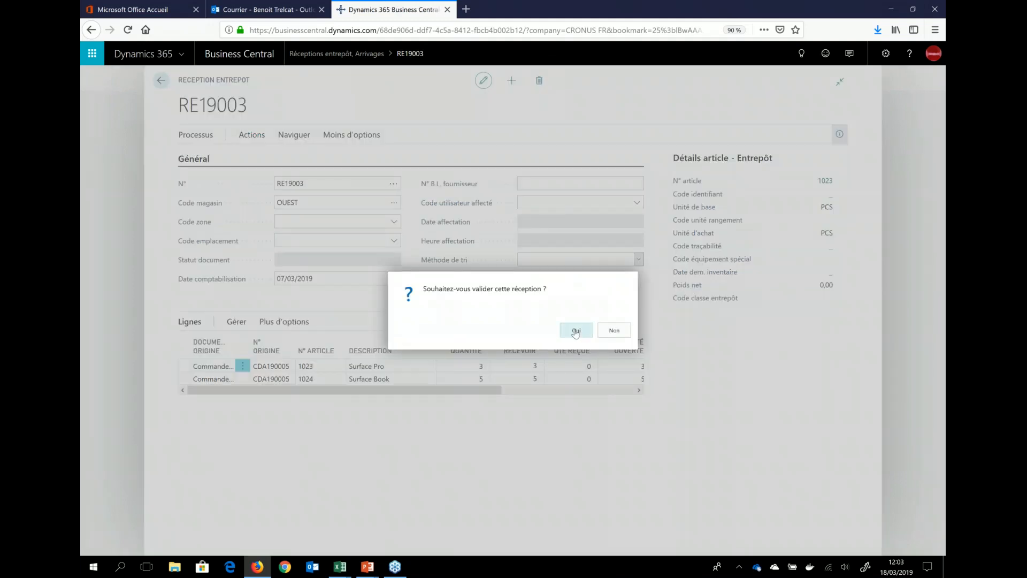
{"action": "left_click", "coordinate": [575, 332]}
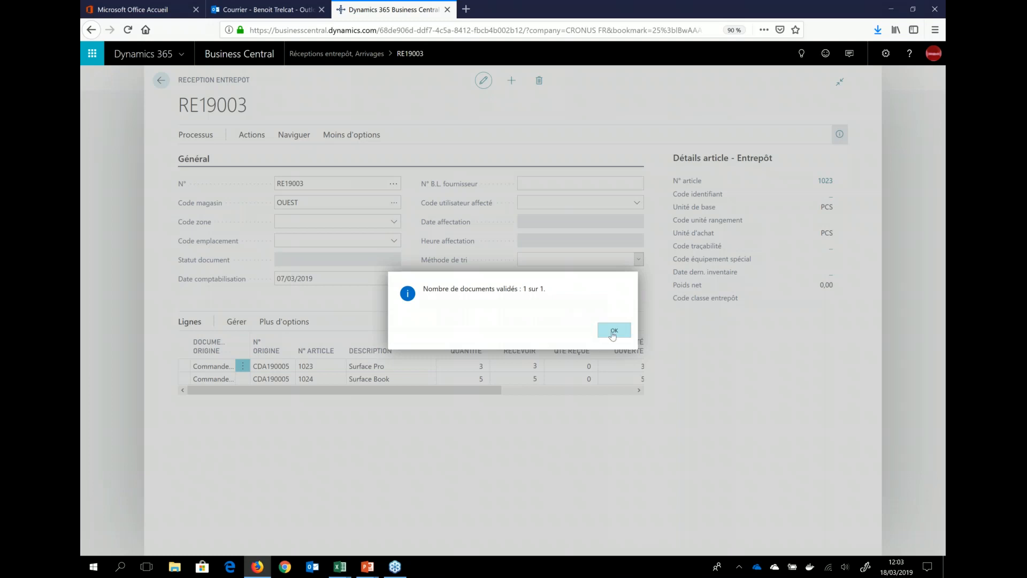
{"action": "left_click", "coordinate": [613, 332]}
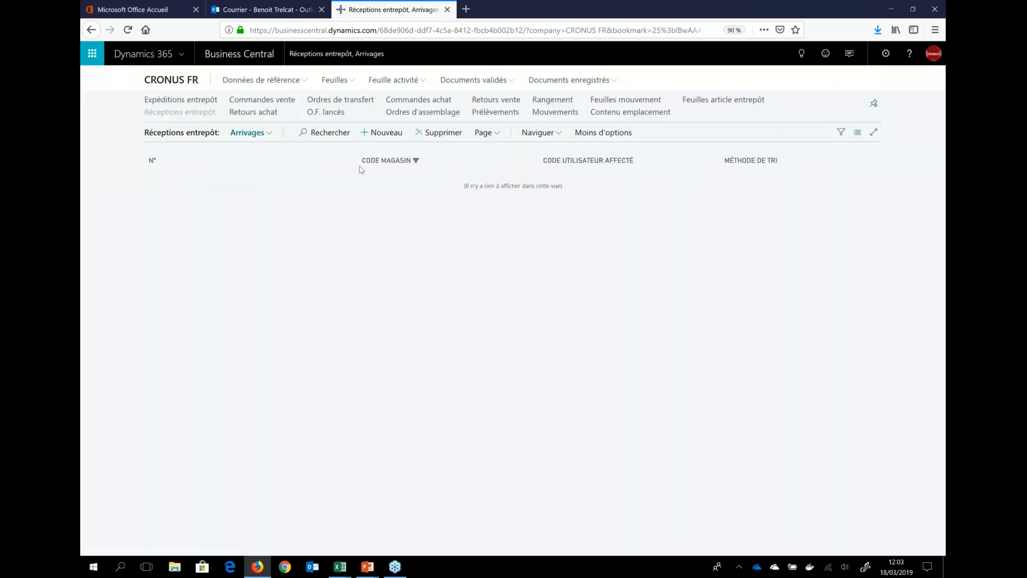
Step: Check the sales orders released for today from the warehouse home page and return to it
{"action": "left_click", "coordinate": [177, 80]}
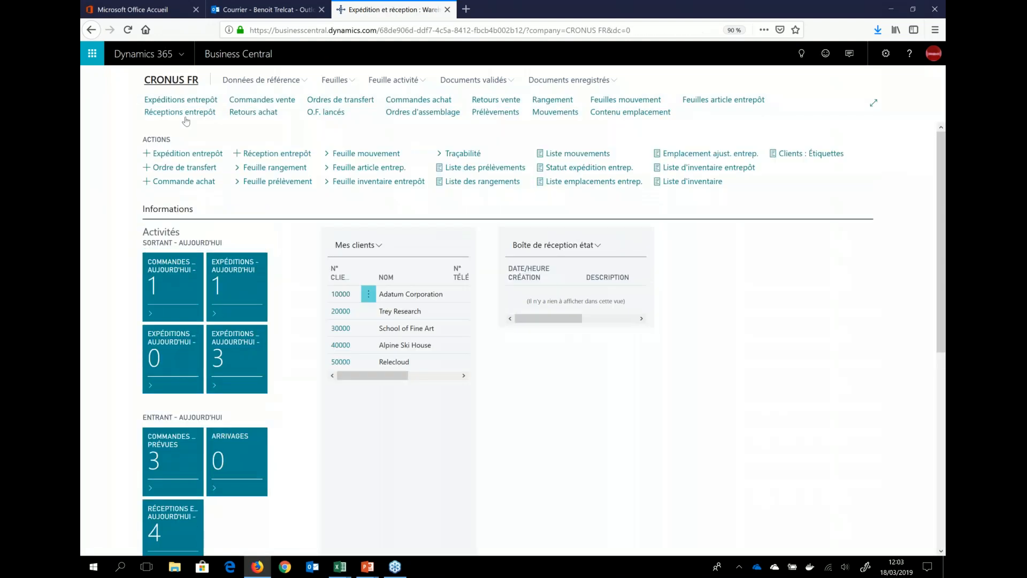
{"action": "left_click", "coordinate": [170, 265]}
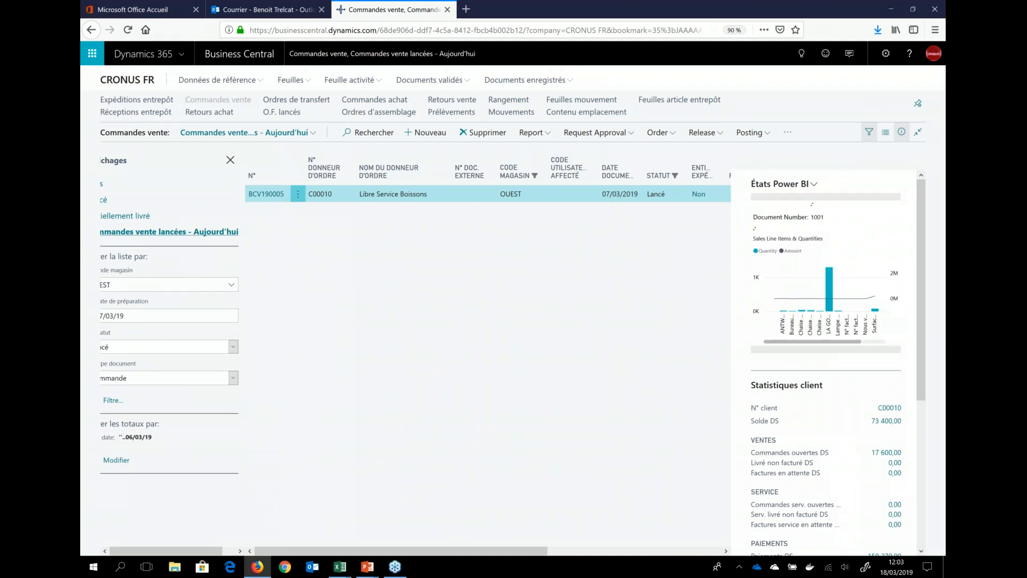
{"action": "left_click", "coordinate": [126, 86]}
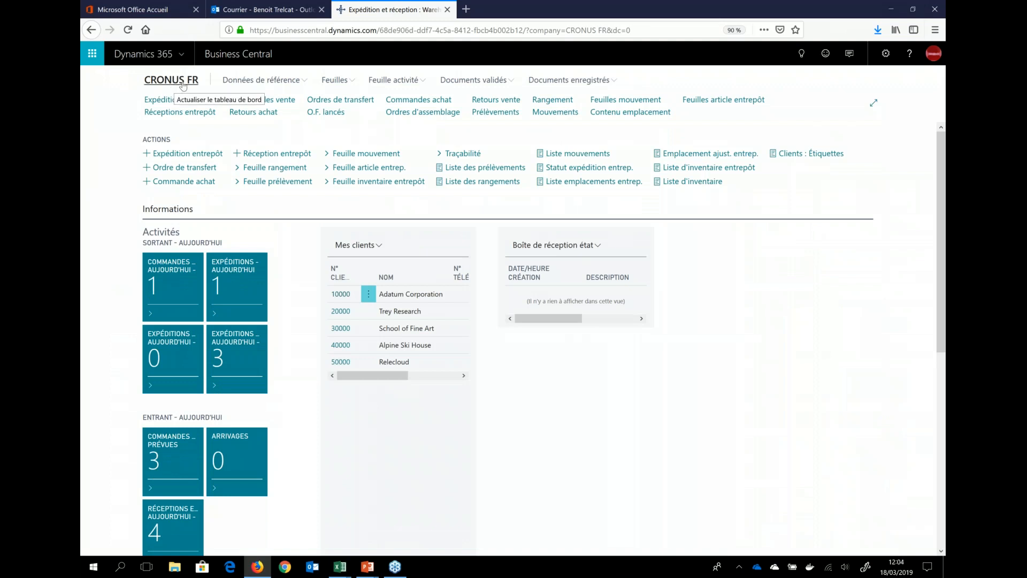
Step: Open today's OUEST expédition entrepôt and post the shipment of 3 Surface Pro and 5 Surface Book
{"action": "left_click", "coordinate": [231, 279]}
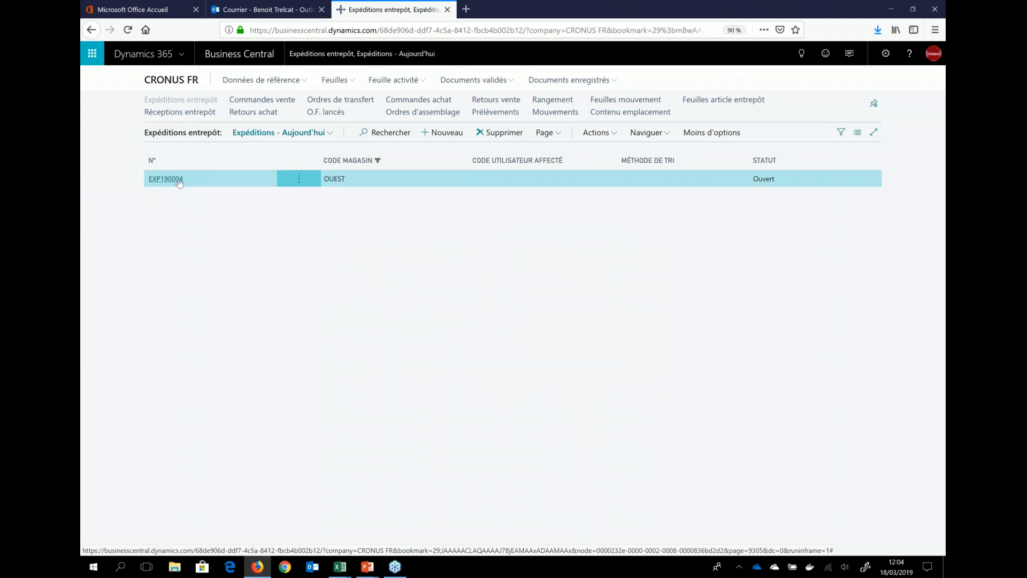
{"action": "left_click", "coordinate": [166, 179]}
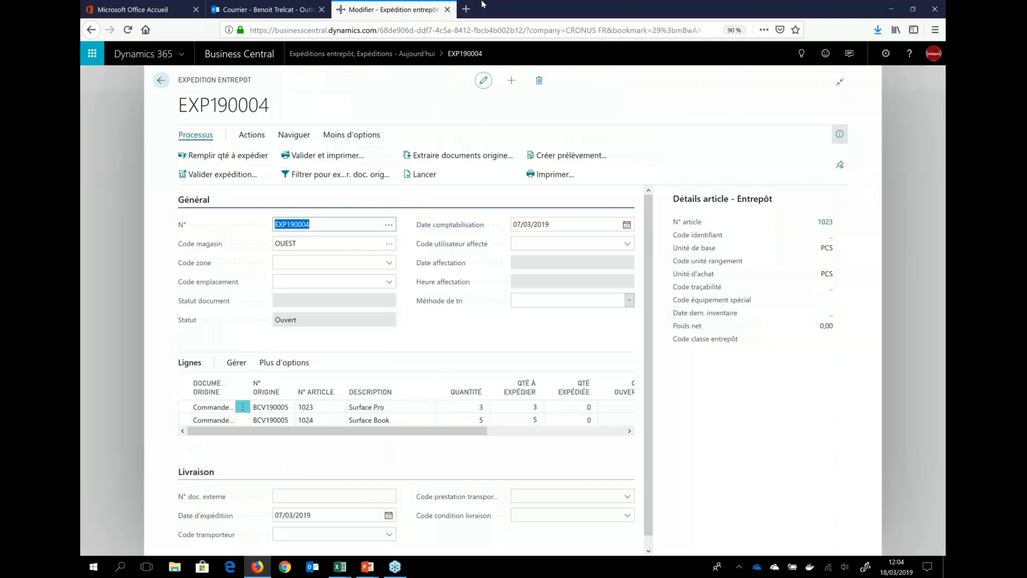
{"action": "left_click", "coordinate": [236, 175]}
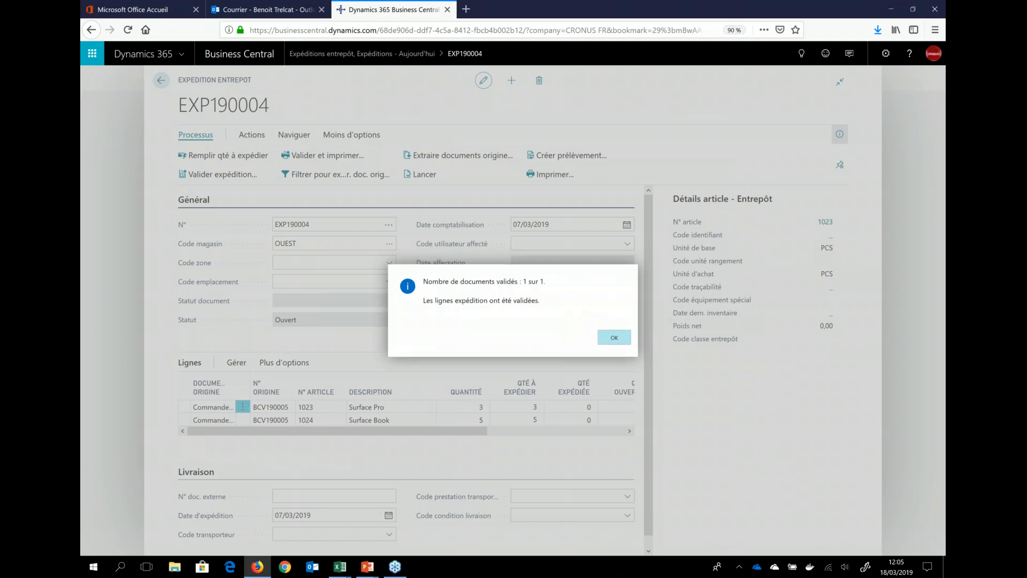
{"action": "left_click", "coordinate": [617, 335]}
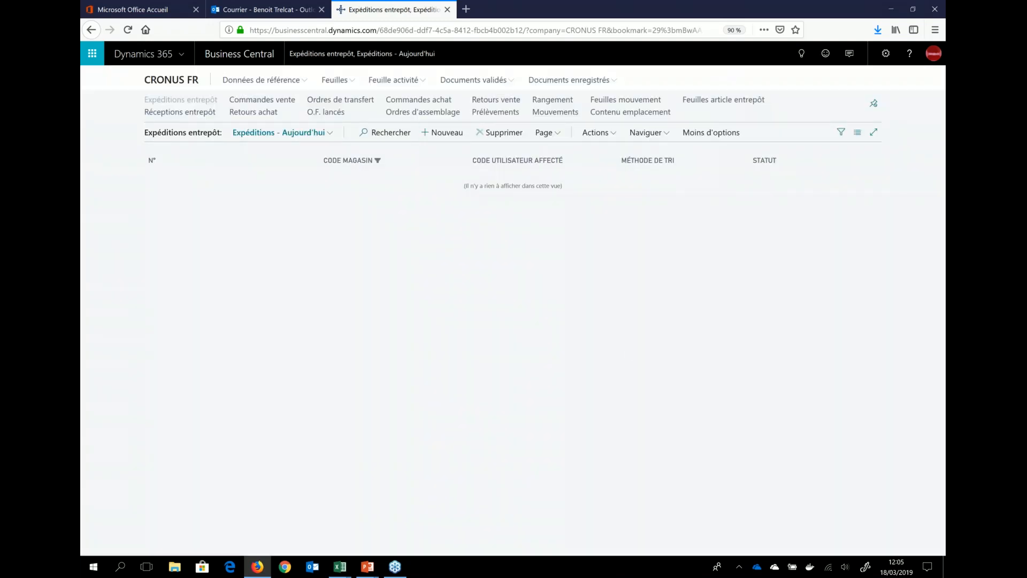
Step: Return to the warehouse home page and switch the Tableau de bord role to Comptable in Mes Paramètres
{"action": "left_click", "coordinate": [176, 80]}
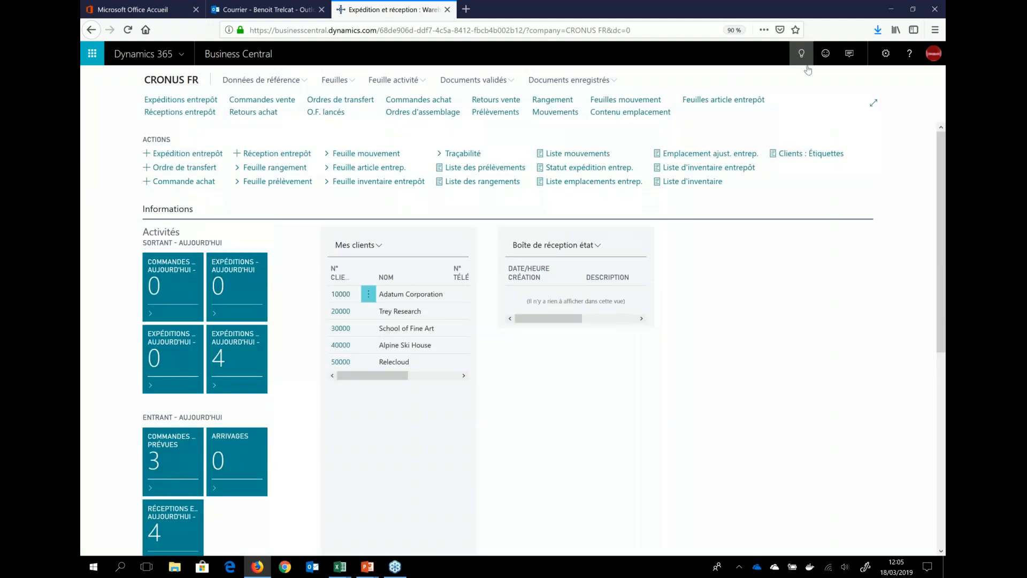
{"action": "left_click", "coordinate": [883, 54]}
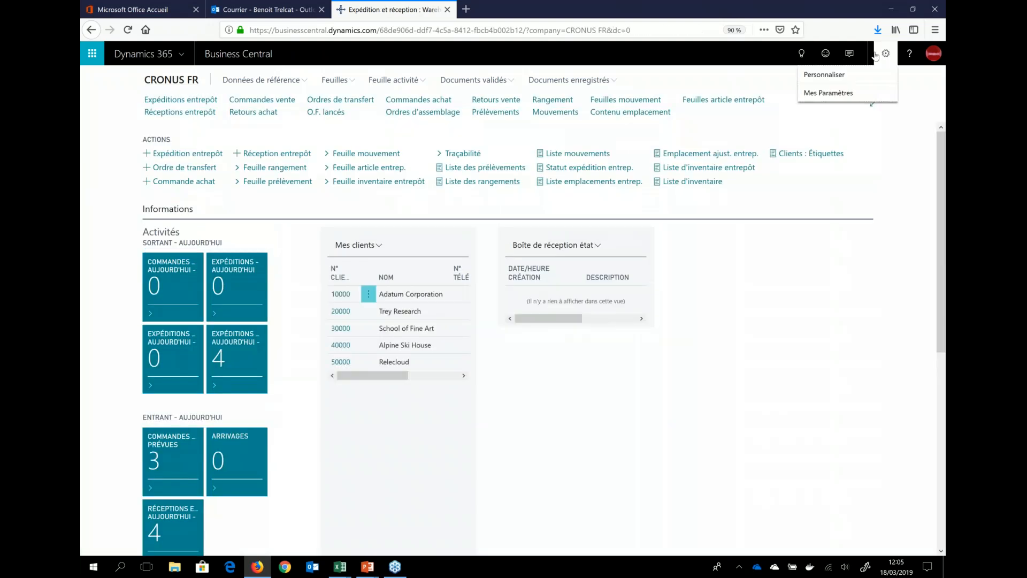
{"action": "left_click", "coordinate": [826, 91]}
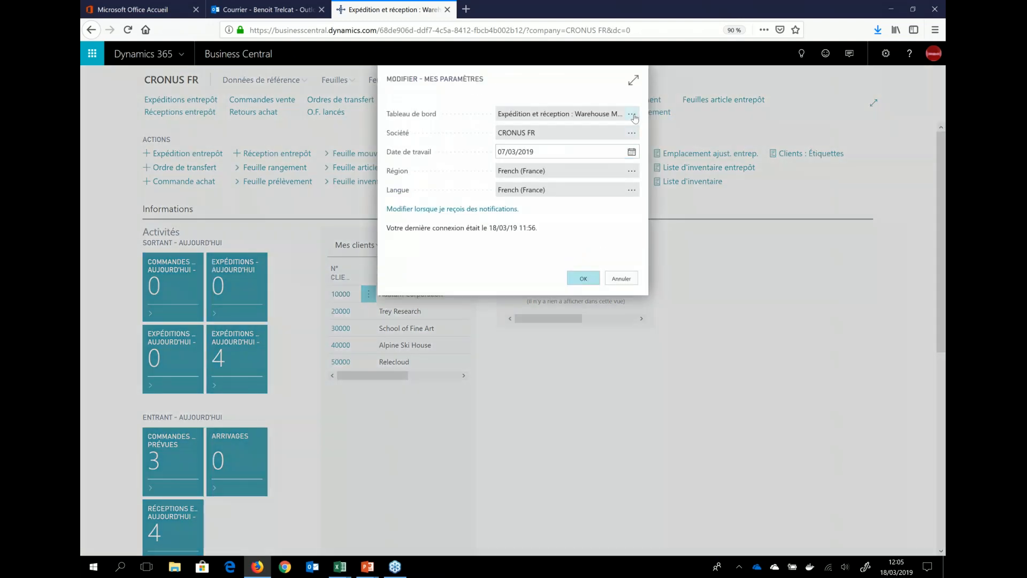
{"action": "left_click", "coordinate": [632, 115]}
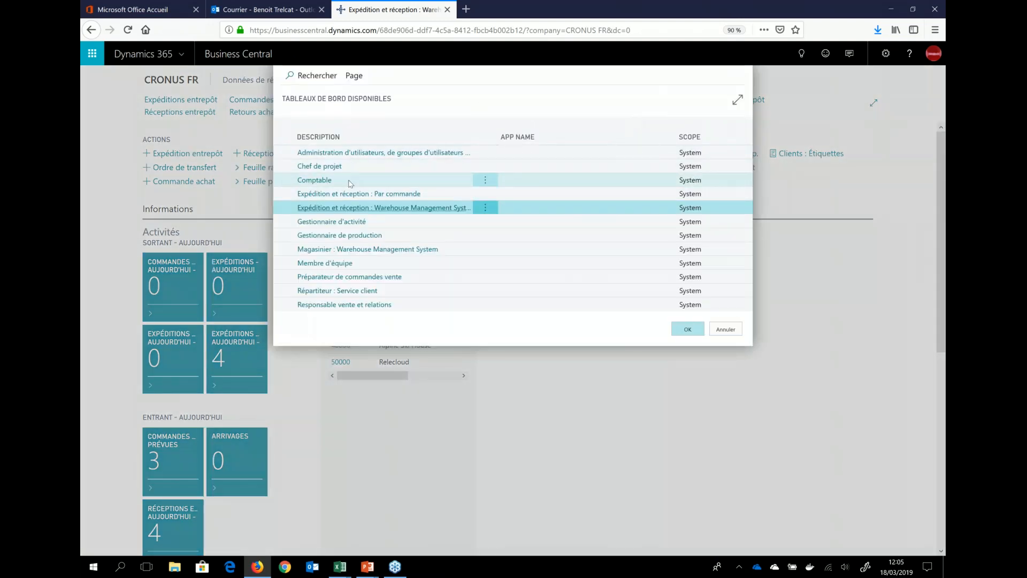
{"action": "left_click", "coordinate": [349, 182]}
{"action": "left_click", "coordinate": [681, 328]}
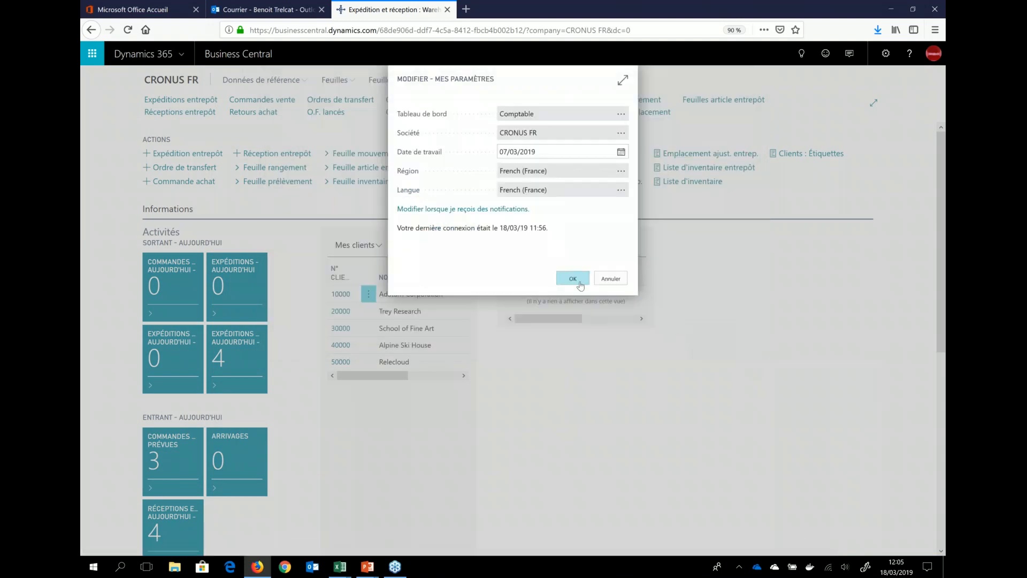
{"action": "left_click", "coordinate": [580, 285]}
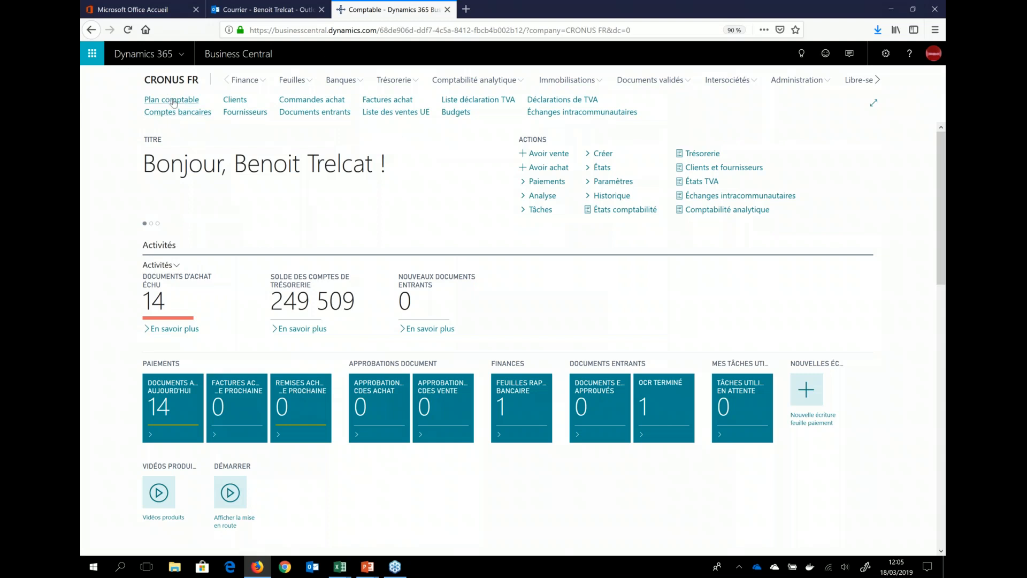
Step: Open the list of Factures vente enregistrées and sort it by N° in descending order
{"action": "left_click", "coordinate": [241, 82]}
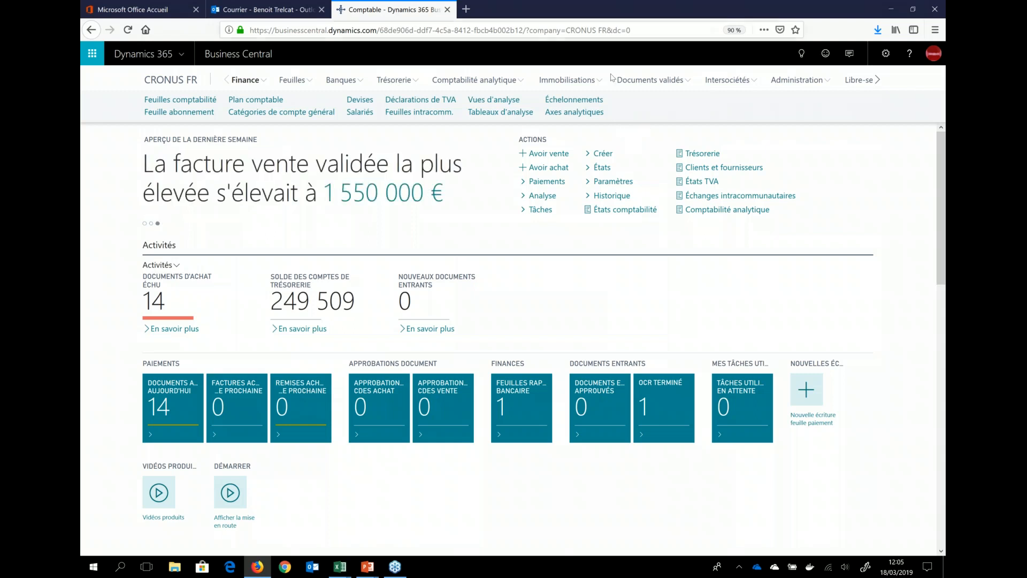
{"action": "left_click", "coordinate": [653, 83]}
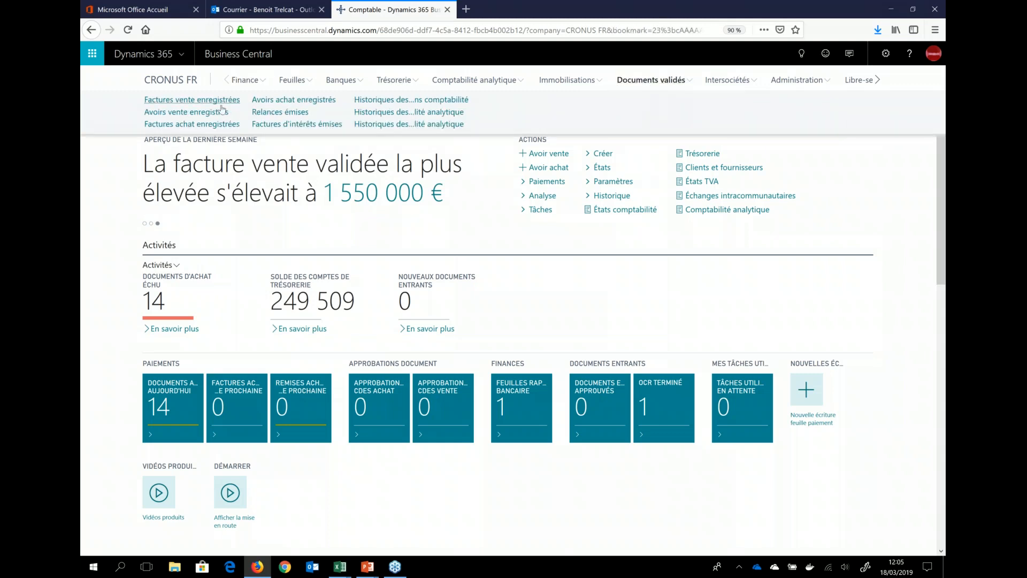
{"action": "left_click", "coordinate": [218, 101]}
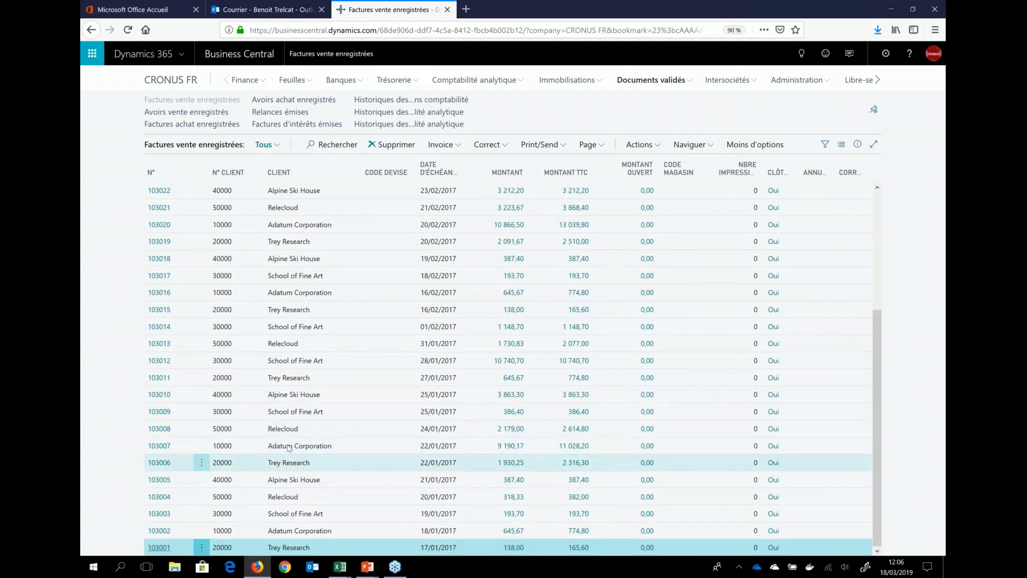
{"action": "scroll", "coordinate": [287, 445], "scroll_direction": "up", "scroll_amount": 5}
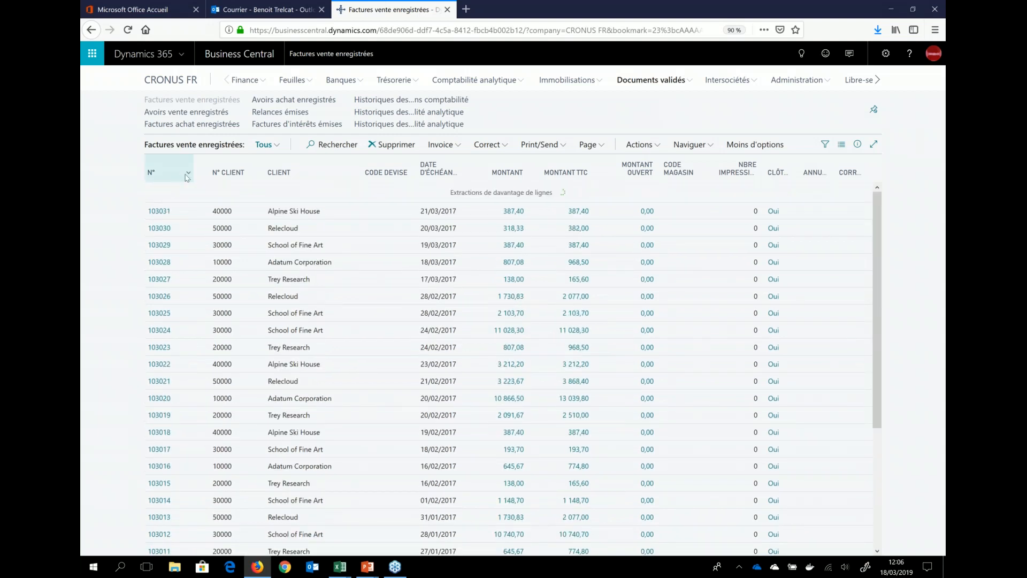
{"action": "left_click", "coordinate": [187, 174]}
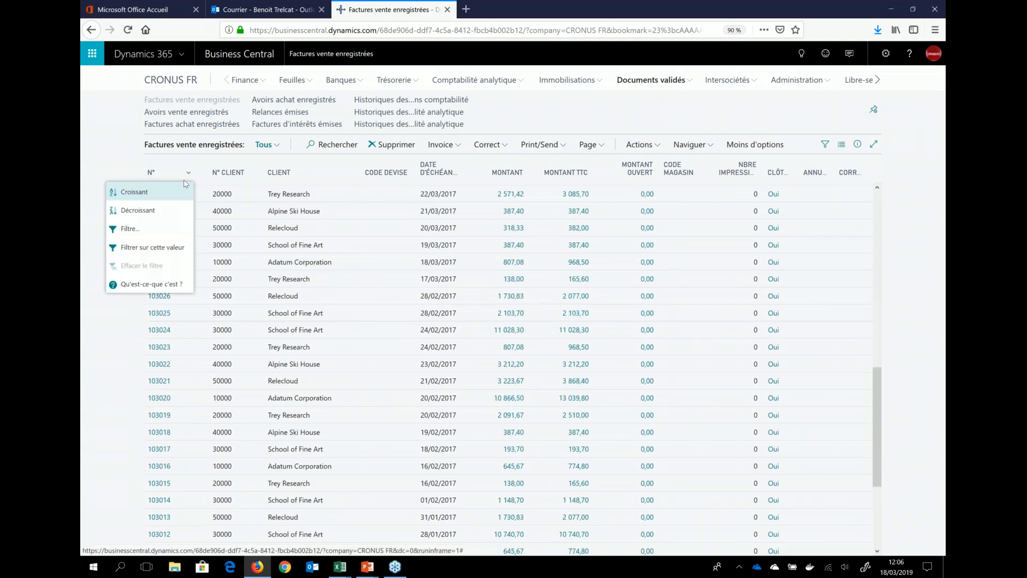
{"action": "left_click", "coordinate": [149, 212]}
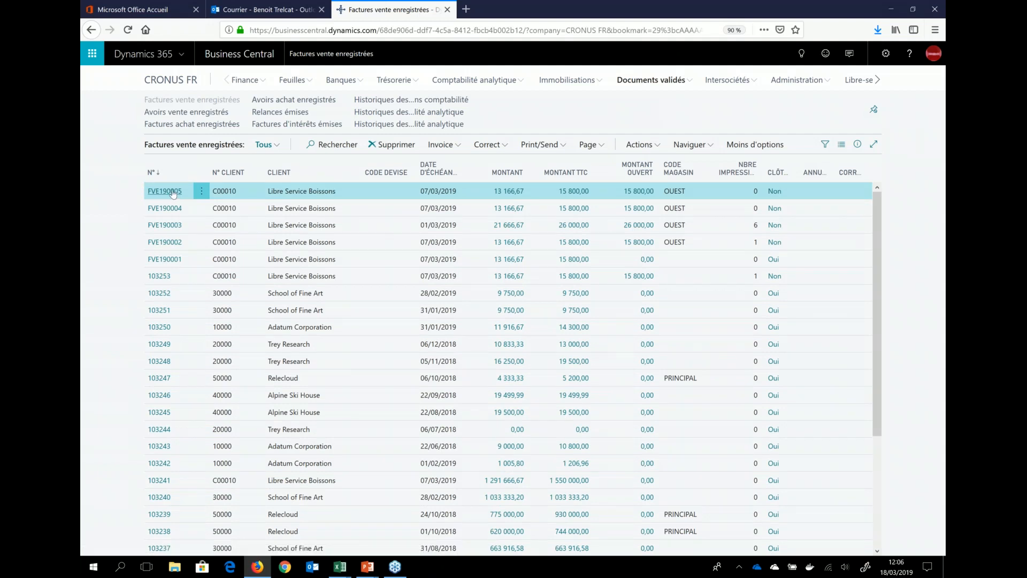
Step: Open posted invoice FVE190005 for Libre Service Boissons and list its associated entries with Naviguer
{"action": "left_click", "coordinate": [173, 192]}
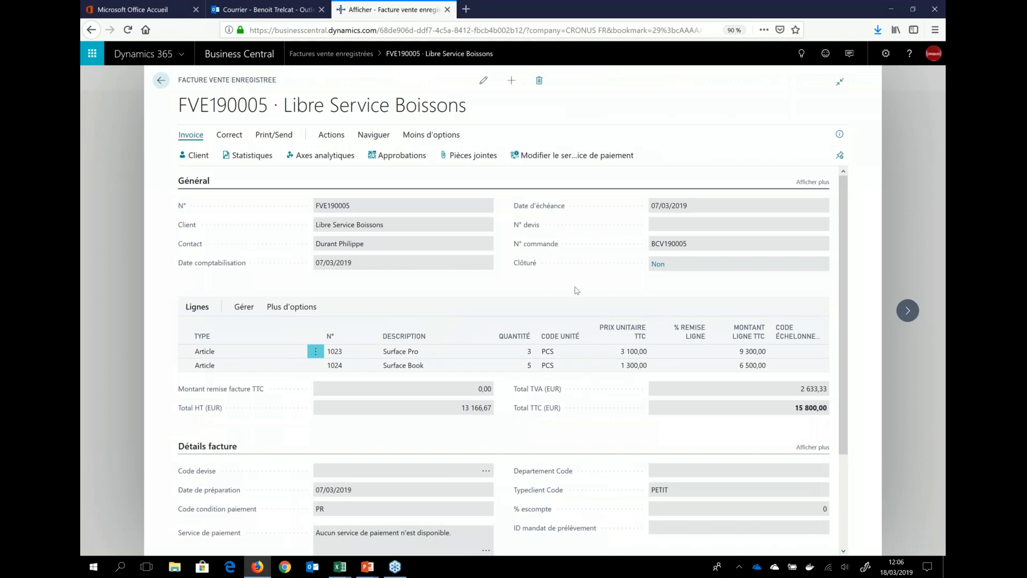
{"action": "left_click", "coordinate": [271, 134]}
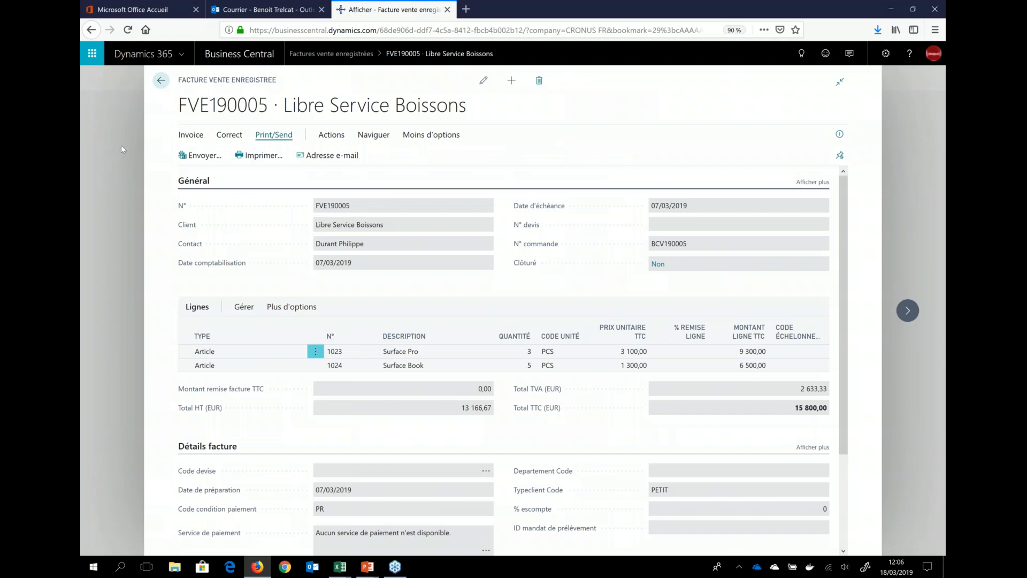
{"action": "left_click", "coordinate": [328, 135]}
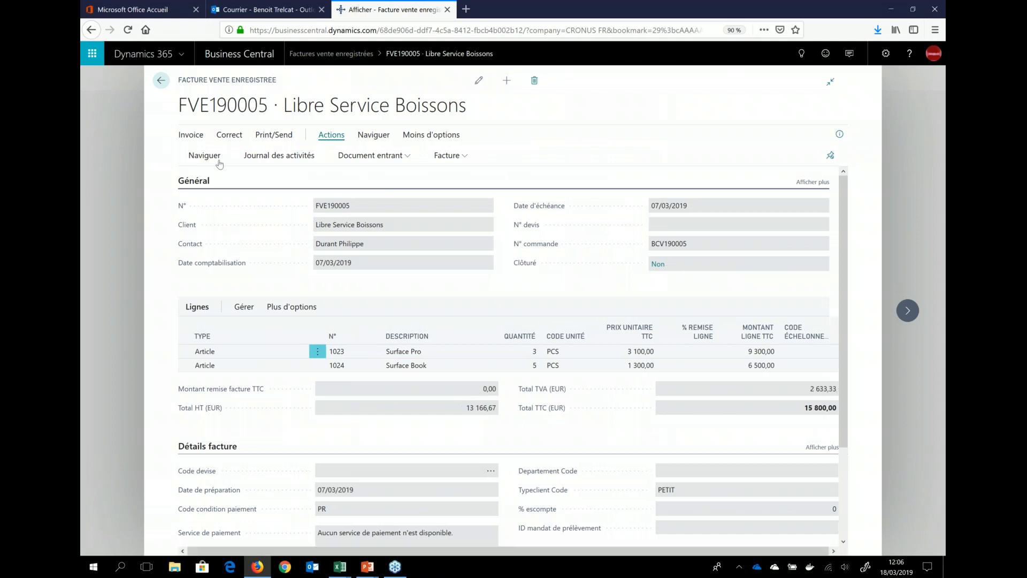
{"action": "left_click", "coordinate": [208, 155]}
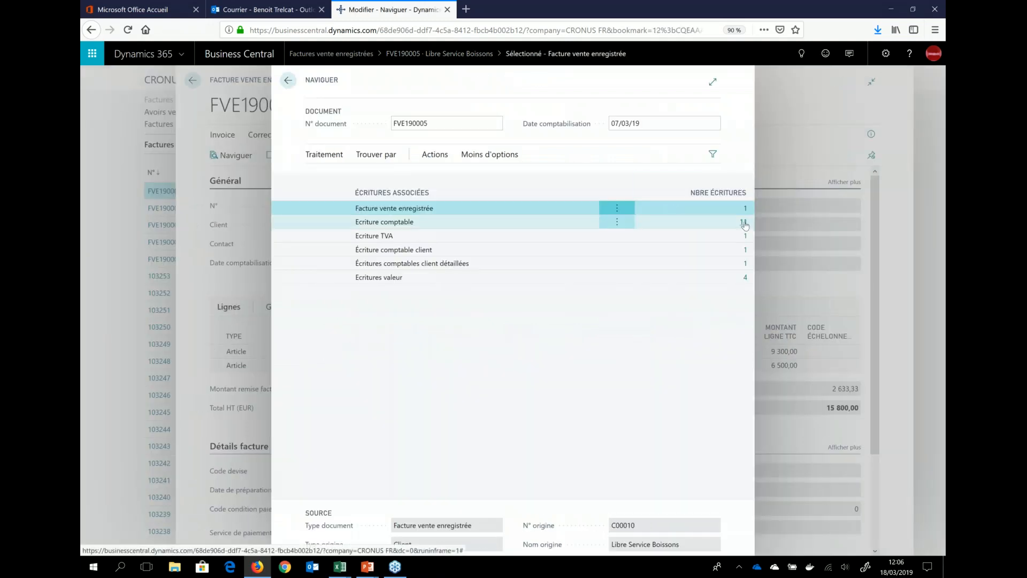
Step: Examine the écritures comptables behind invoice FVE190005, and return to the accountant home page
{"action": "left_click", "coordinate": [744, 222]}
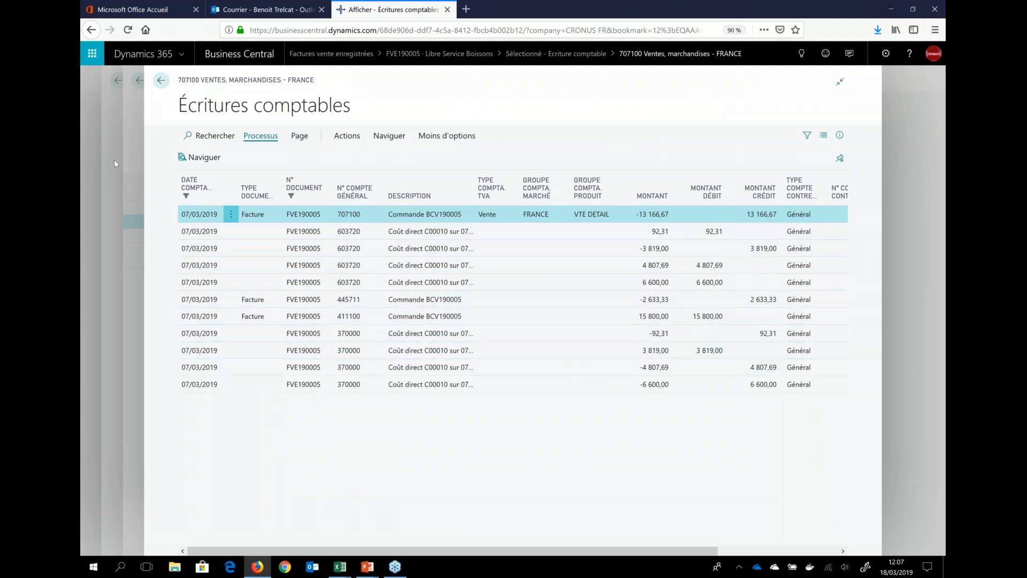
{"action": "left_click", "coordinate": [142, 155]}
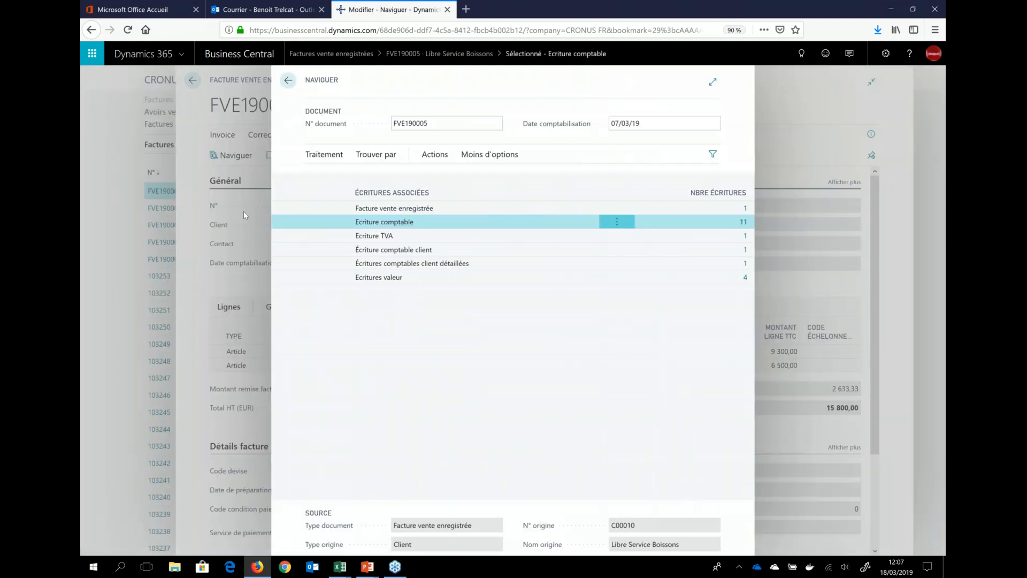
{"action": "left_click", "coordinate": [243, 211]}
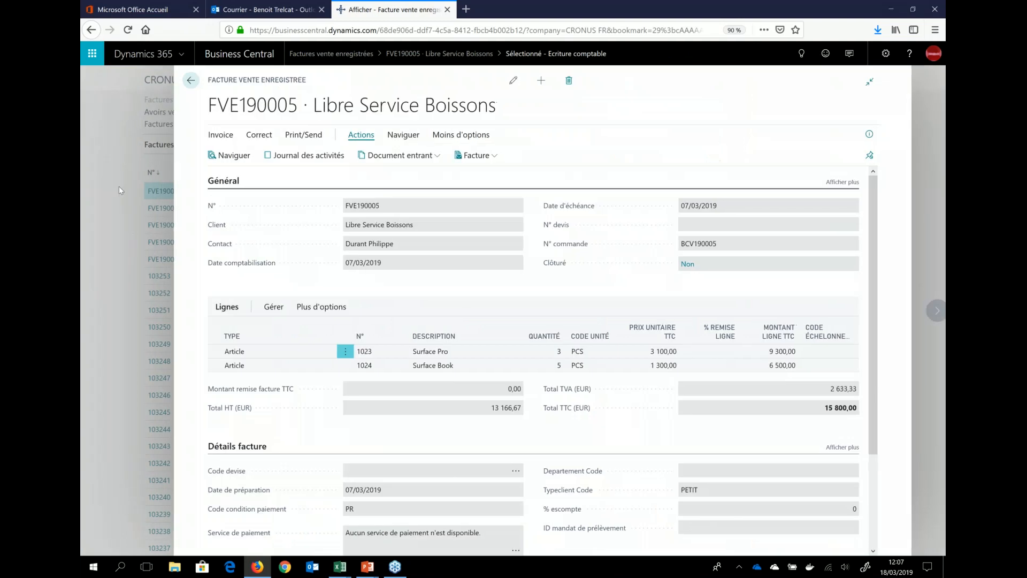
{"action": "left_click", "coordinate": [119, 182]}
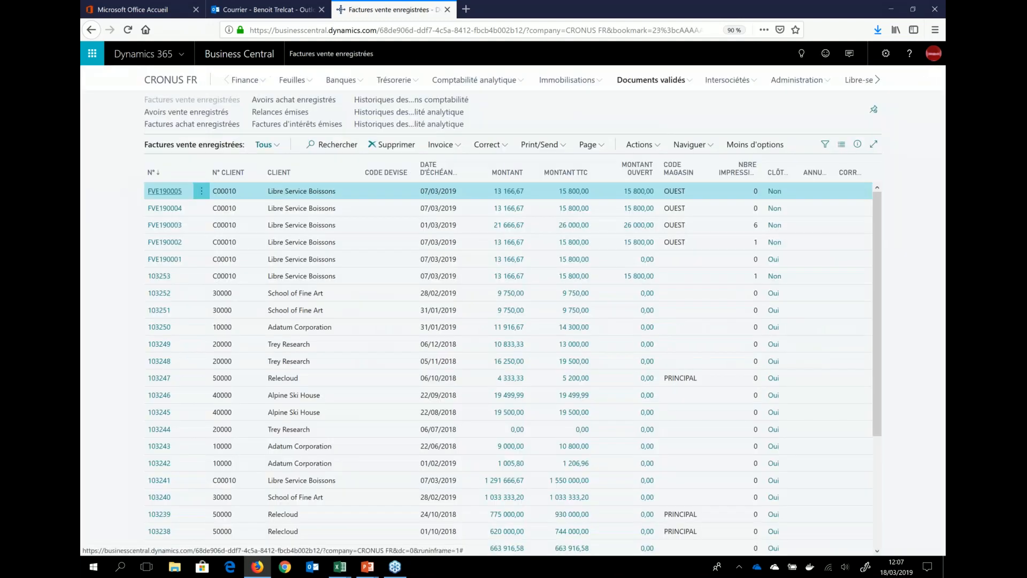
{"action": "left_click", "coordinate": [178, 86]}
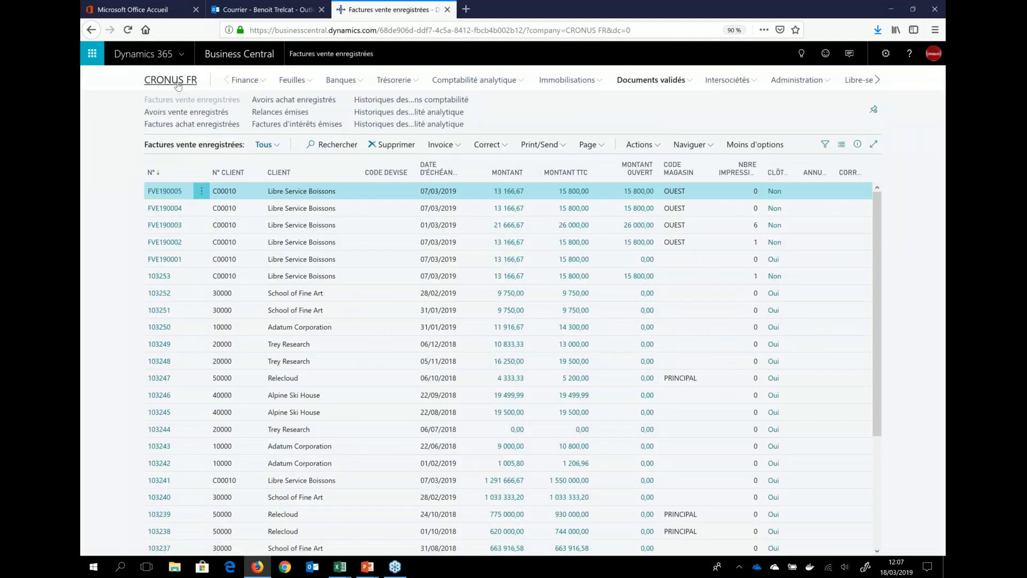
Step: Open the Aperçu of the PROFITS (Compte de résultat) analysis table from the Finance Tableaux d'analyse list
{"action": "left_click", "coordinate": [339, 84]}
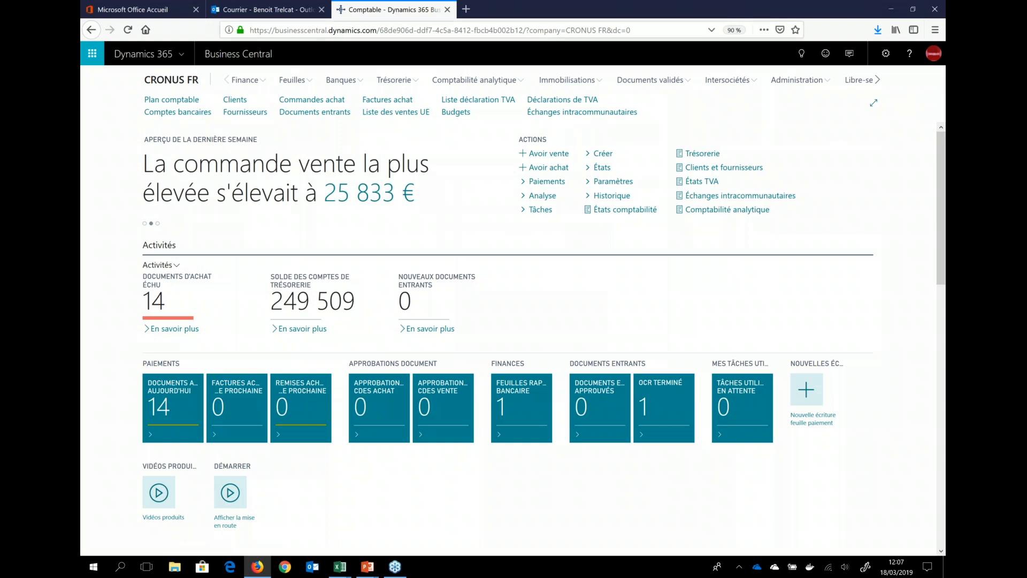
{"action": "left_click", "coordinate": [472, 82]}
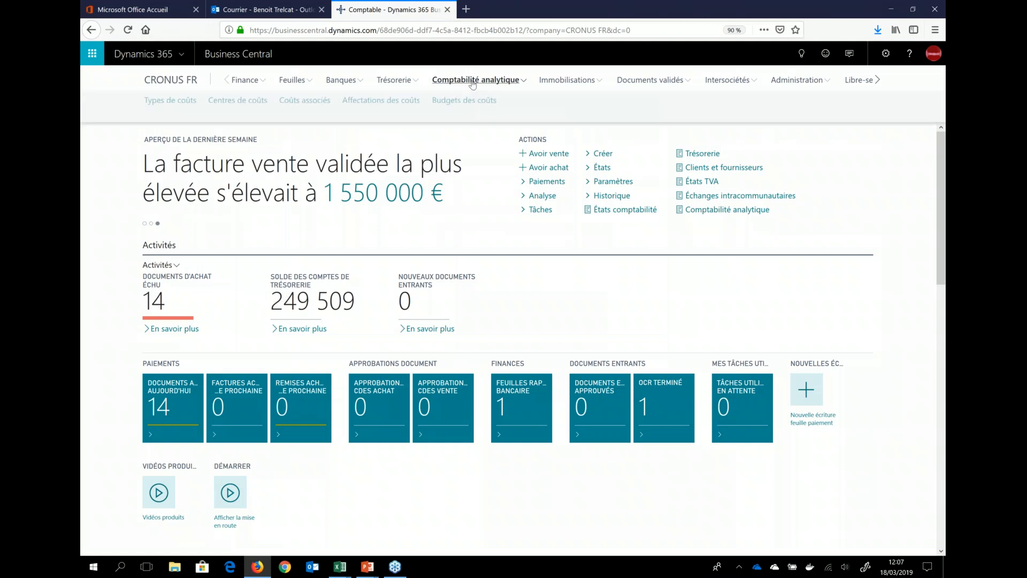
{"action": "left_click", "coordinate": [251, 81]}
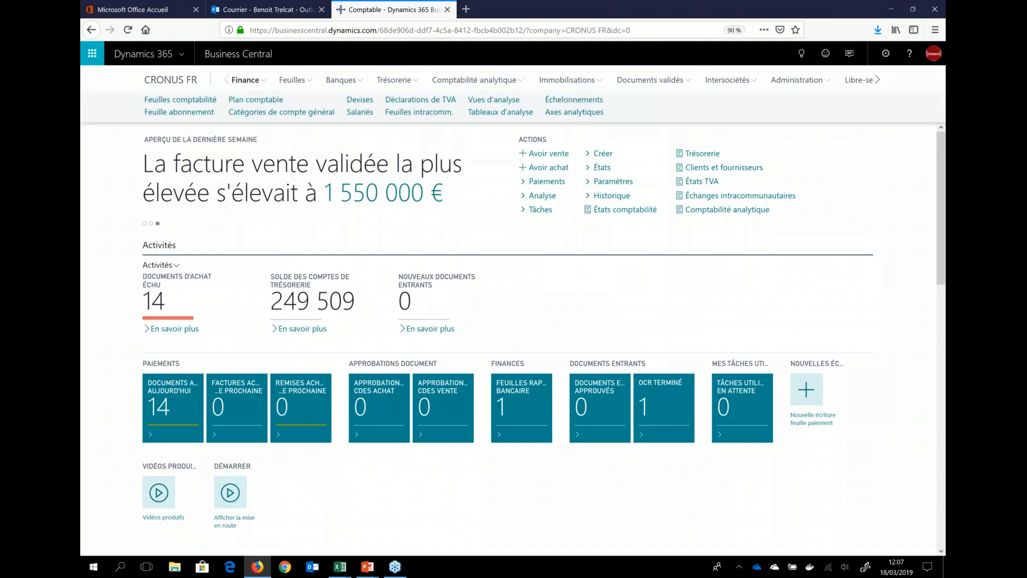
{"action": "left_click", "coordinate": [494, 118]}
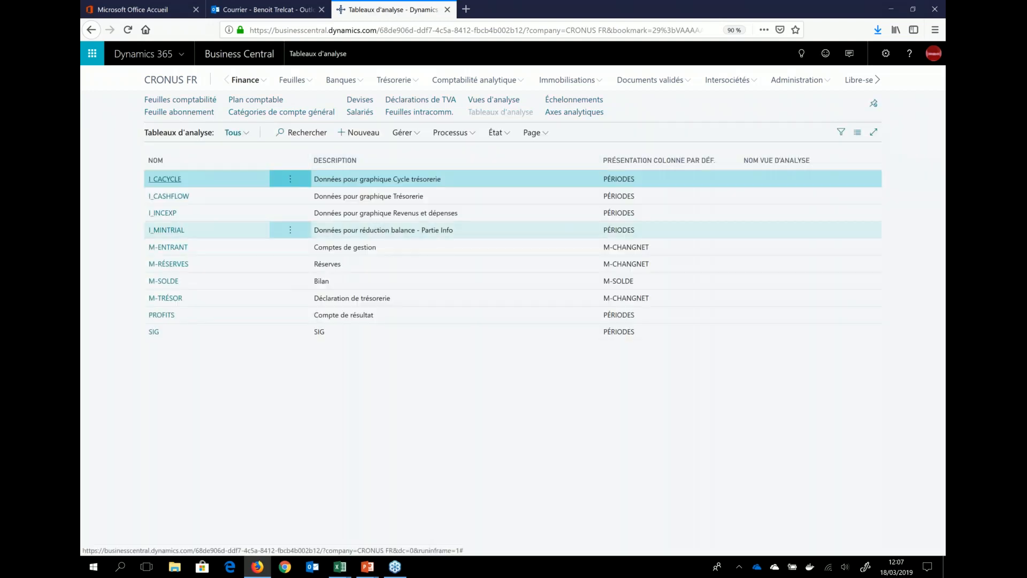
{"action": "left_click", "coordinate": [367, 317]}
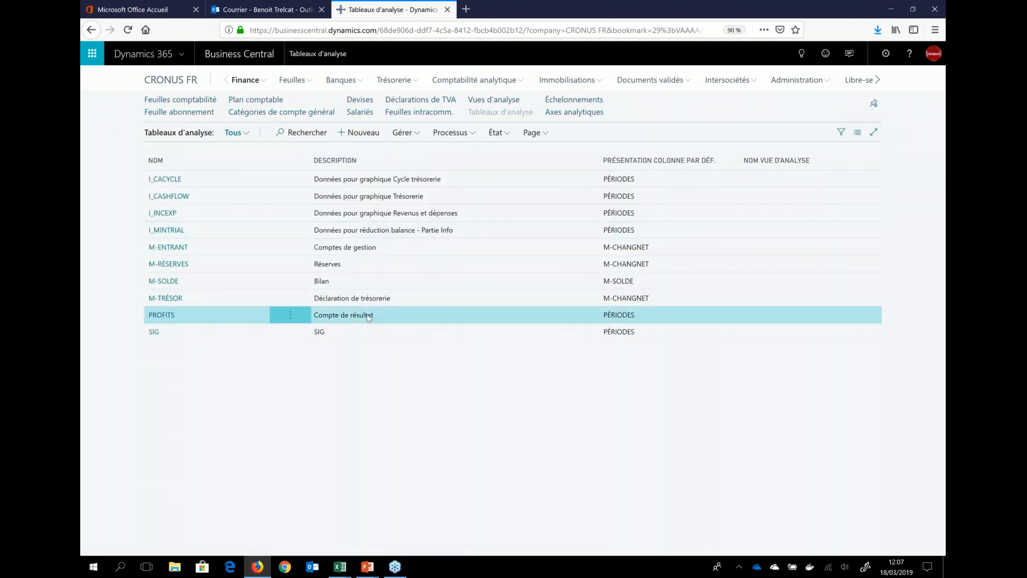
{"action": "left_click", "coordinate": [457, 137]}
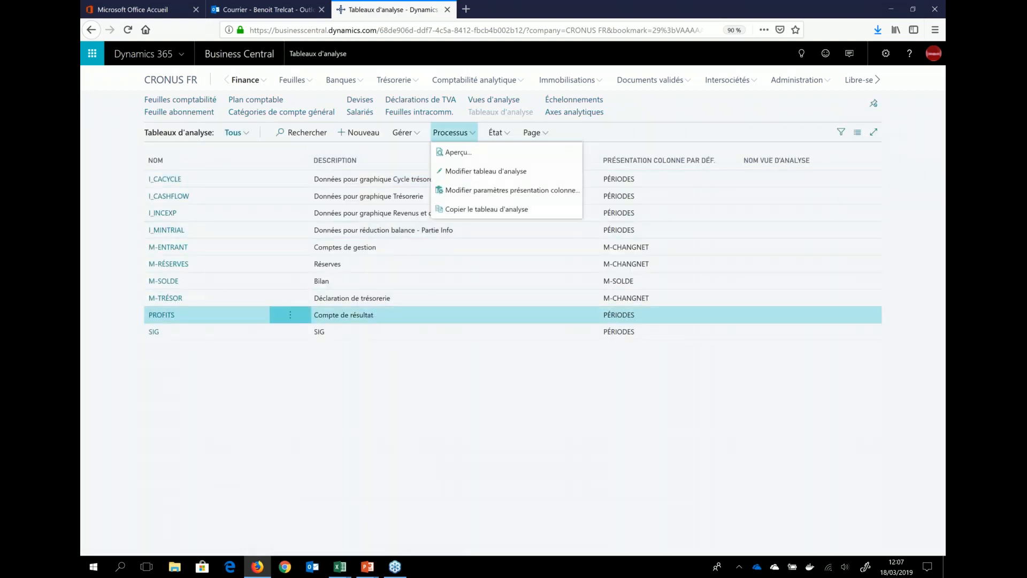
{"action": "left_click", "coordinate": [458, 153]}
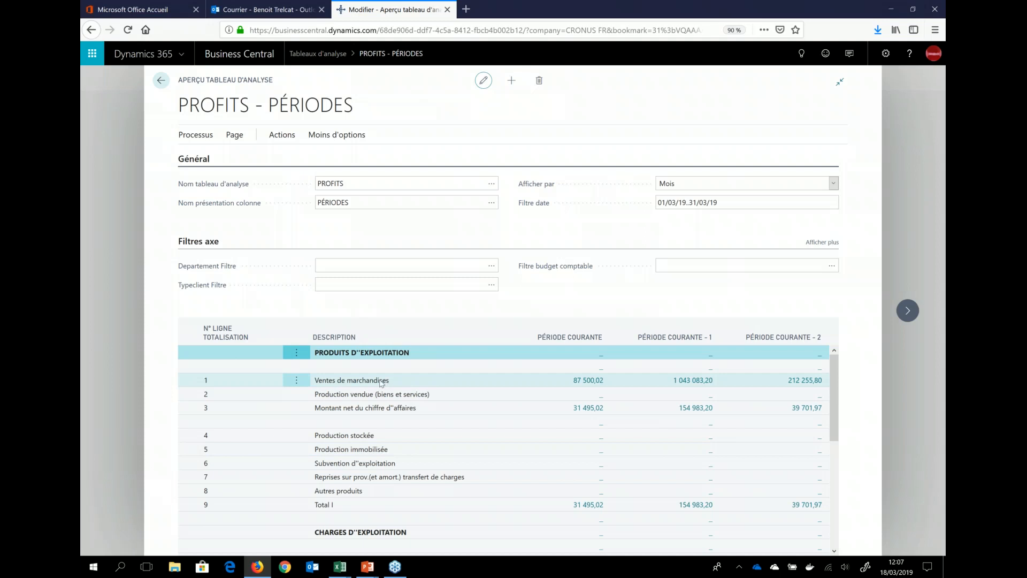
Step: Drill from the current-period Ventes de marchandises amount into account 707100's entries, and return to the Tableaux d'analyse list
{"action": "left_click", "coordinate": [586, 381]}
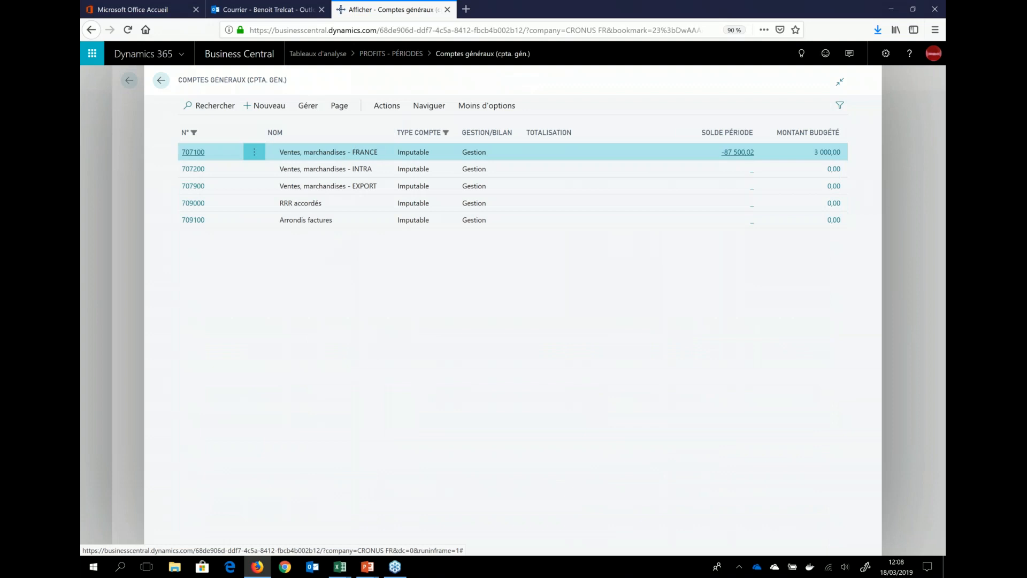
{"action": "left_click", "coordinate": [739, 153]}
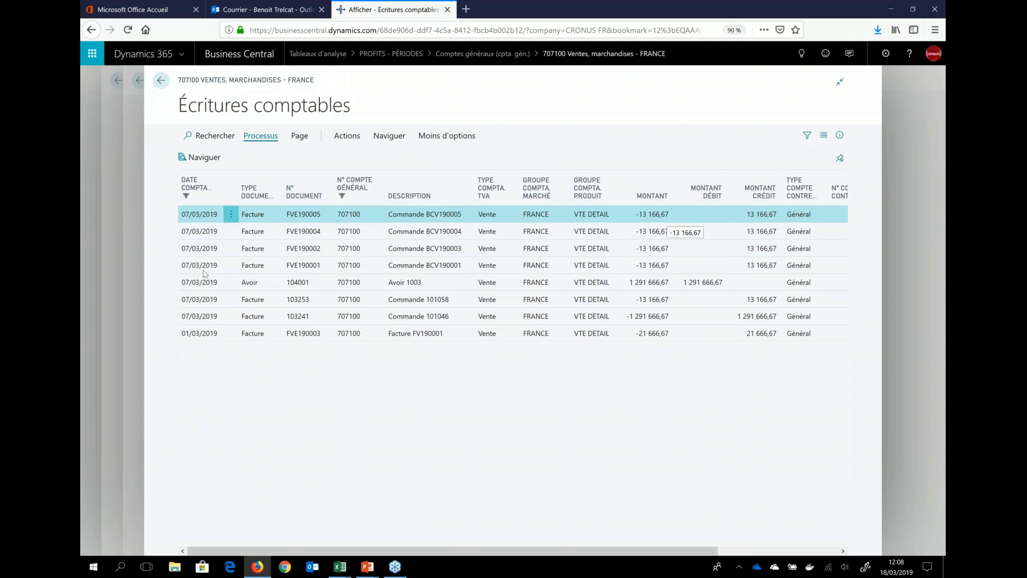
{"action": "left_click", "coordinate": [131, 178]}
{"action": "left_click", "coordinate": [94, 171]}
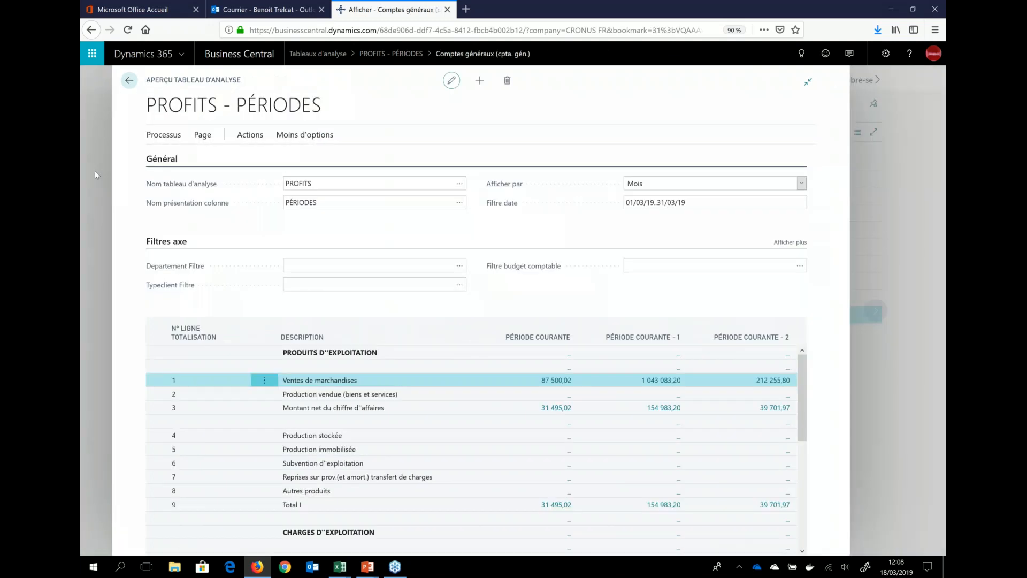
{"action": "left_click", "coordinate": [94, 171]}
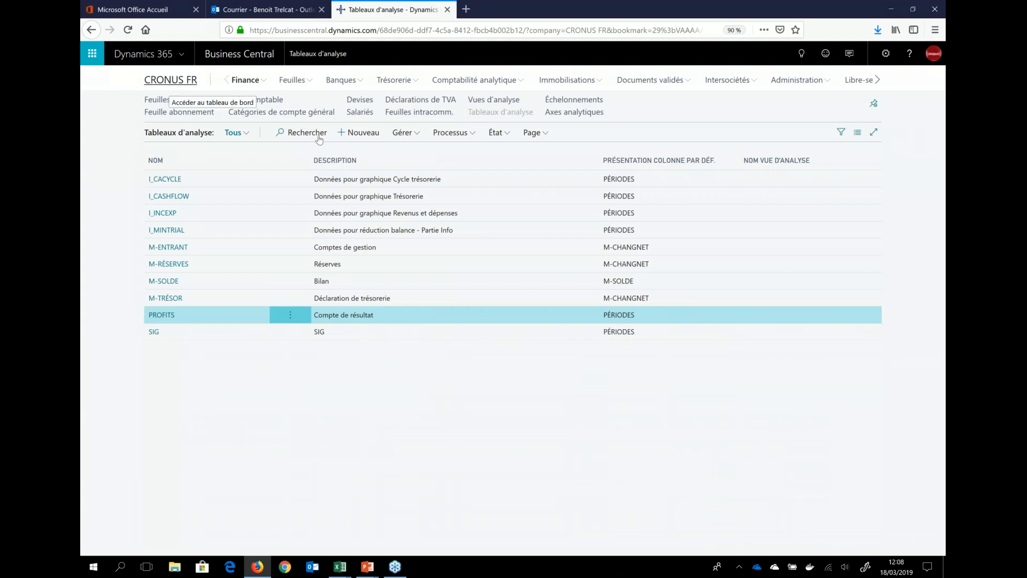
Step: Return to the accountant home page and view its Informations section with Mes comptes and Etats Power BI
{"action": "left_click", "coordinate": [180, 78]}
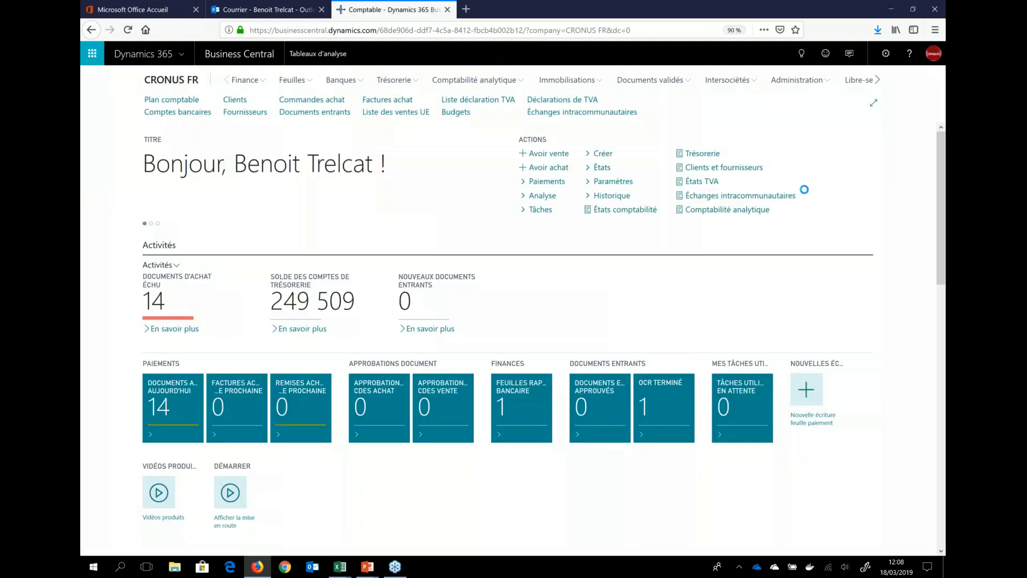
{"action": "scroll", "coordinate": [649, 268], "scroll_direction": "down", "scroll_amount": 4}
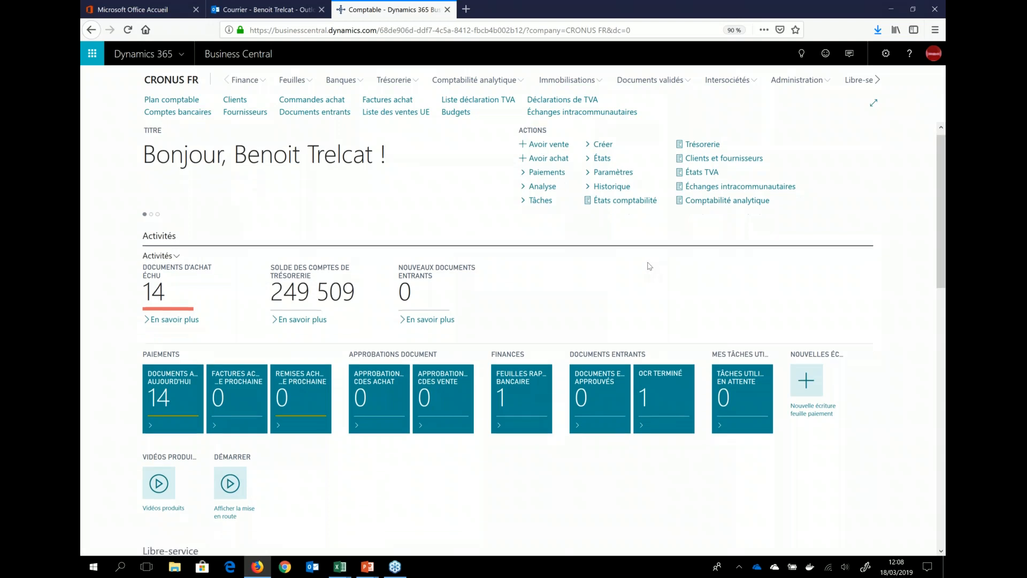
{"action": "scroll", "coordinate": [649, 241], "scroll_direction": "down", "scroll_amount": 3}
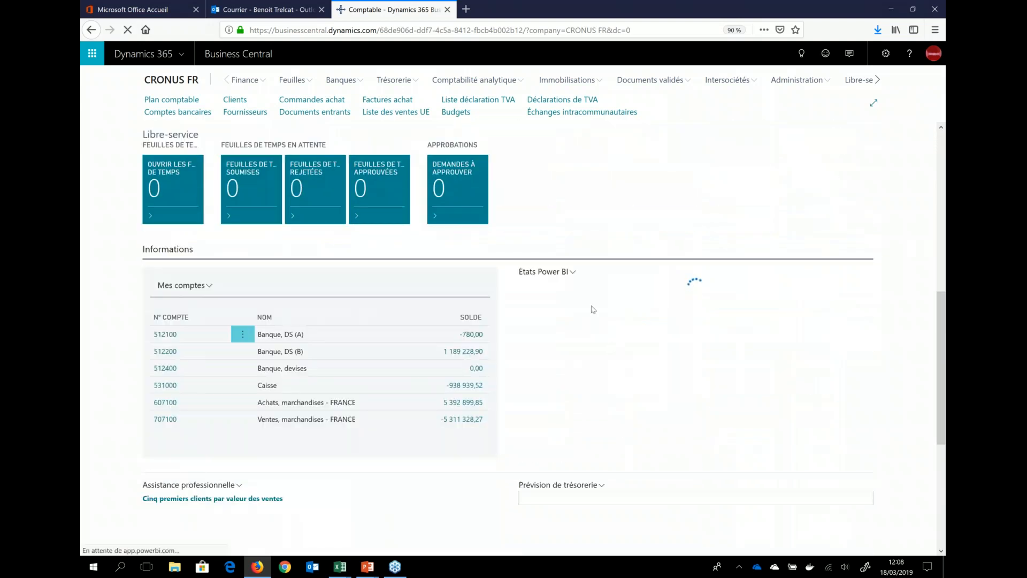
Step: Open the expanded view (Développer l'état) of the Etats Power BI report, and return to the accountant home page
{"action": "left_click", "coordinate": [568, 273]}
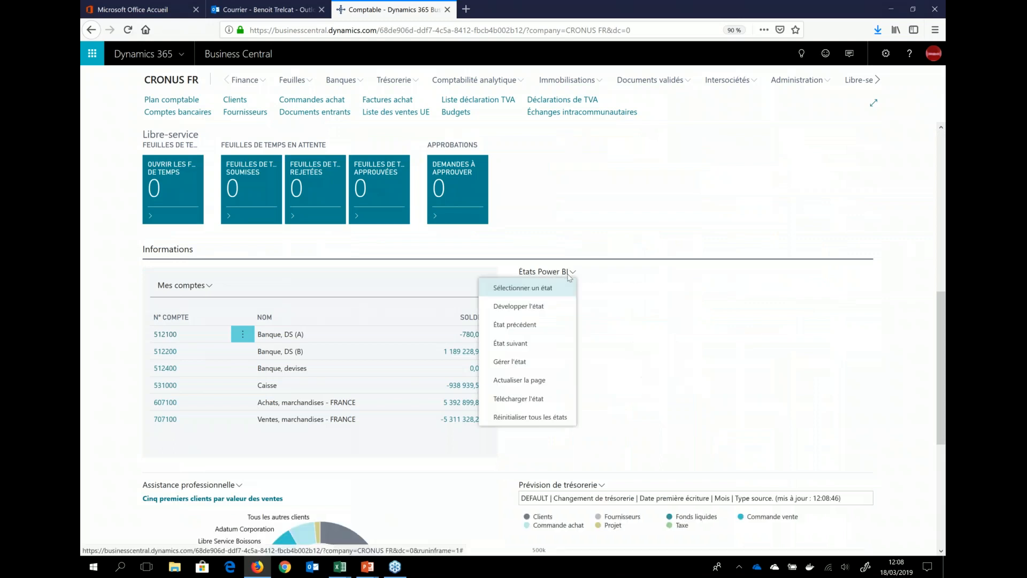
{"action": "left_click", "coordinate": [513, 306]}
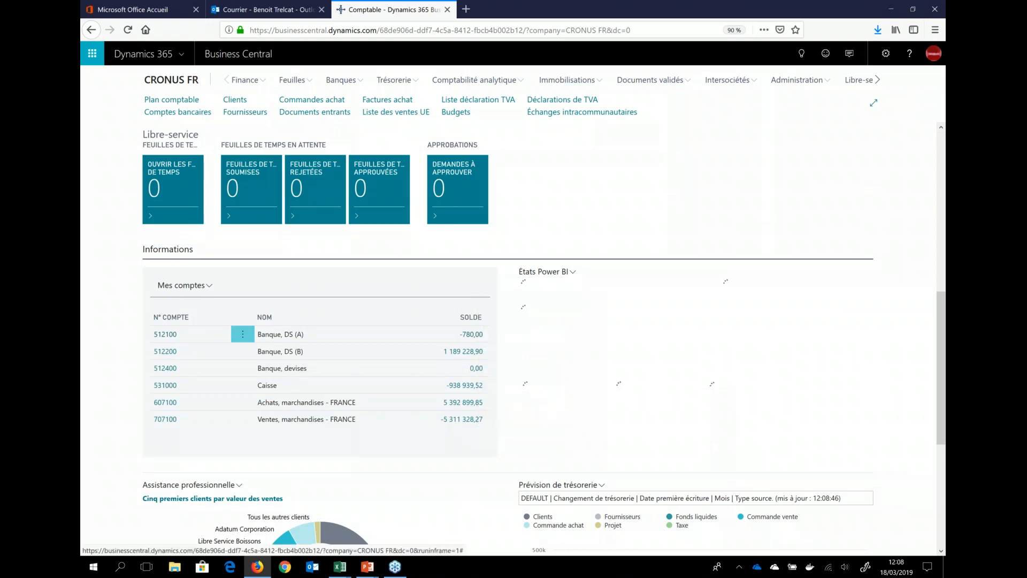
{"action": "left_click", "coordinate": [571, 318]}
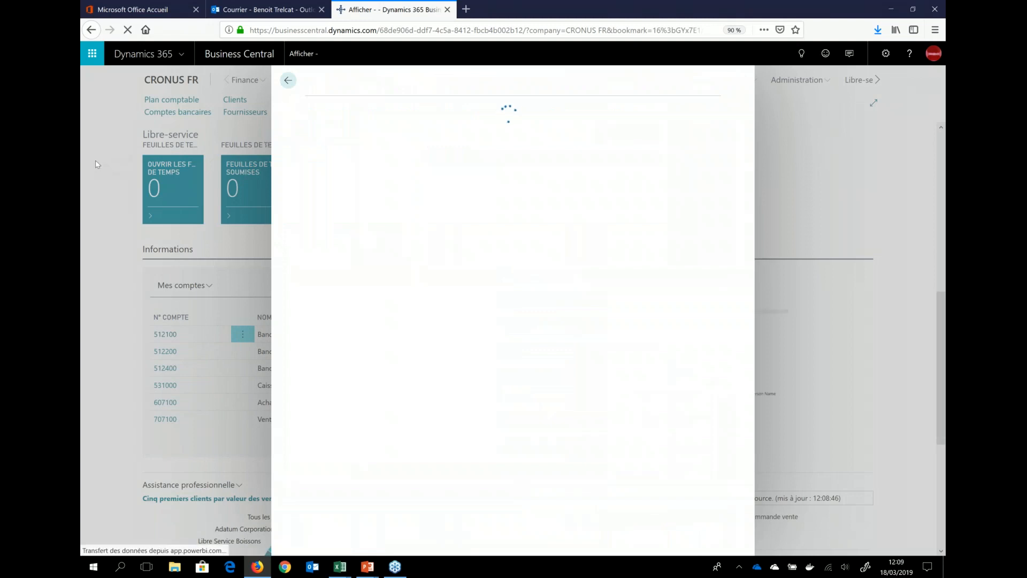
{"action": "left_click", "coordinate": [288, 83]}
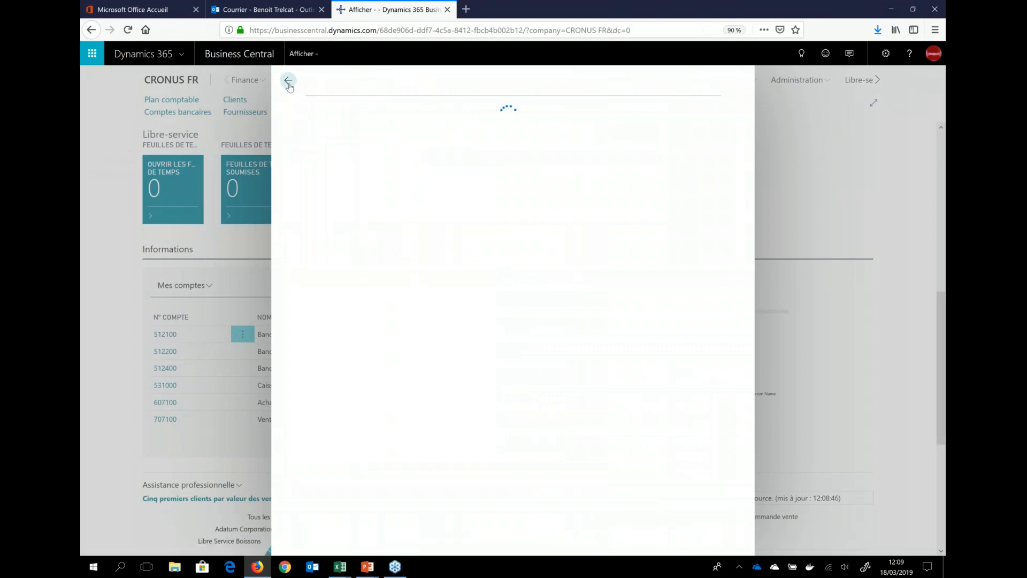
{"action": "left_click", "coordinate": [292, 79]}
Step: Review the reports available in the Sélection d'états Power BI list, and close the list
{"action": "left_click", "coordinate": [545, 271]}
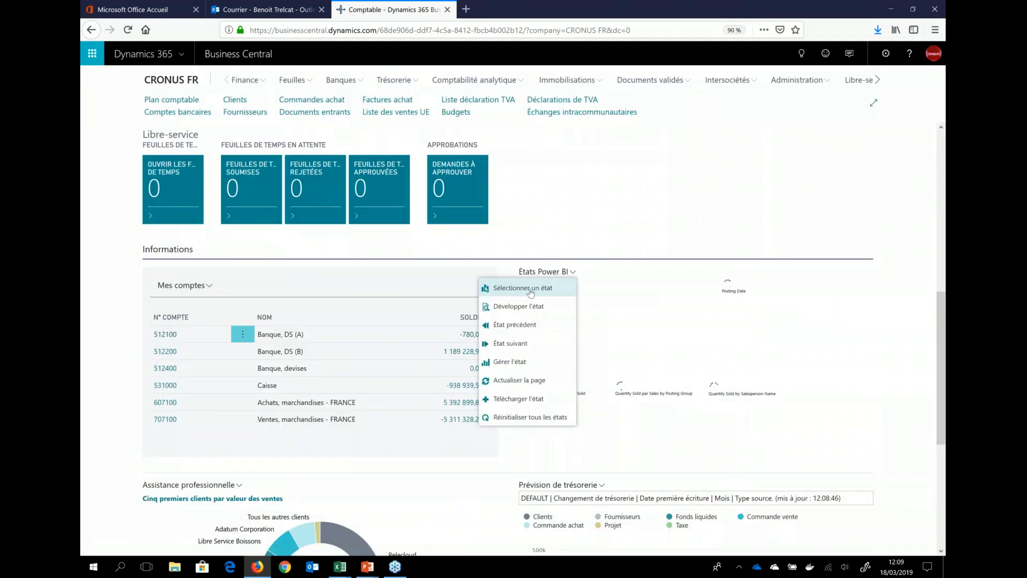
{"action": "left_click", "coordinate": [536, 289]}
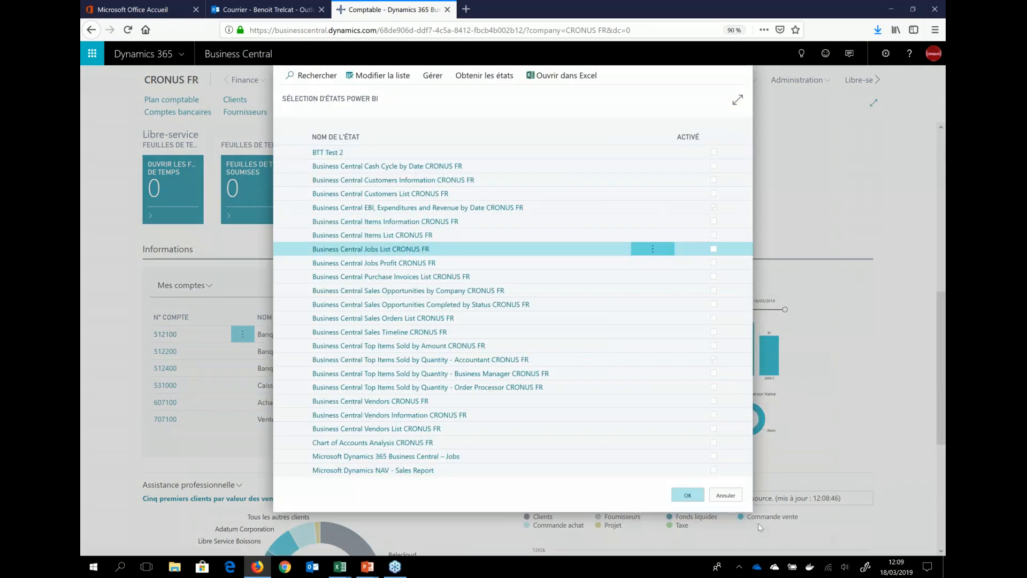
{"action": "left_click", "coordinate": [688, 495]}
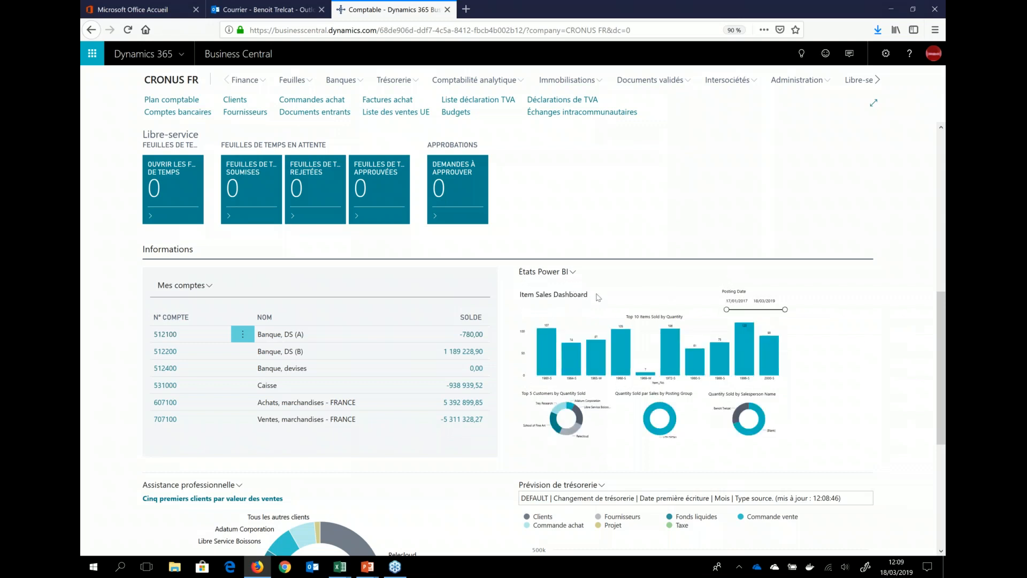
Step: Open the Gestion de Power BI page for the Item Sales Dashboard report
{"action": "left_click", "coordinate": [564, 273]}
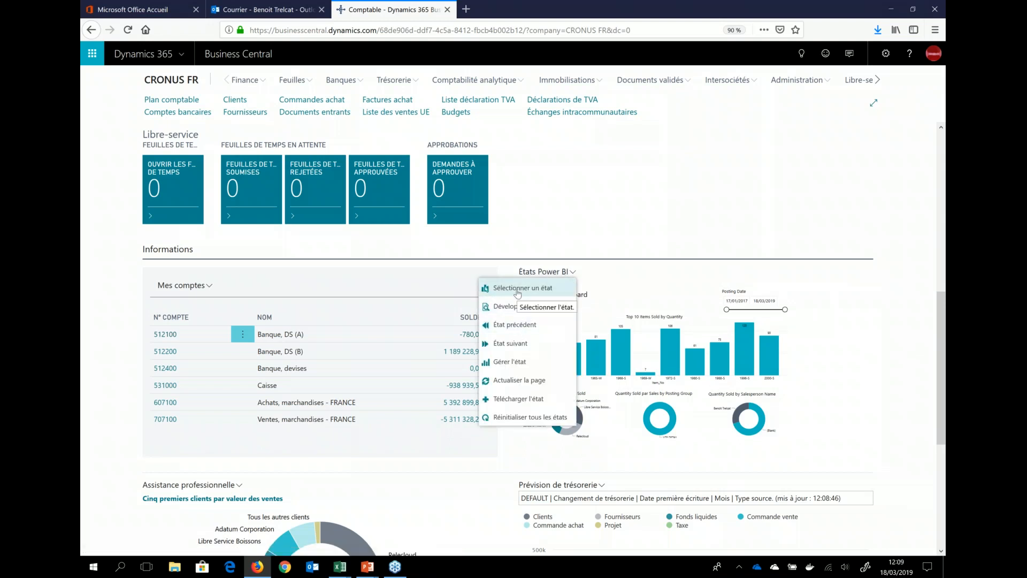
{"action": "left_click", "coordinate": [511, 364]}
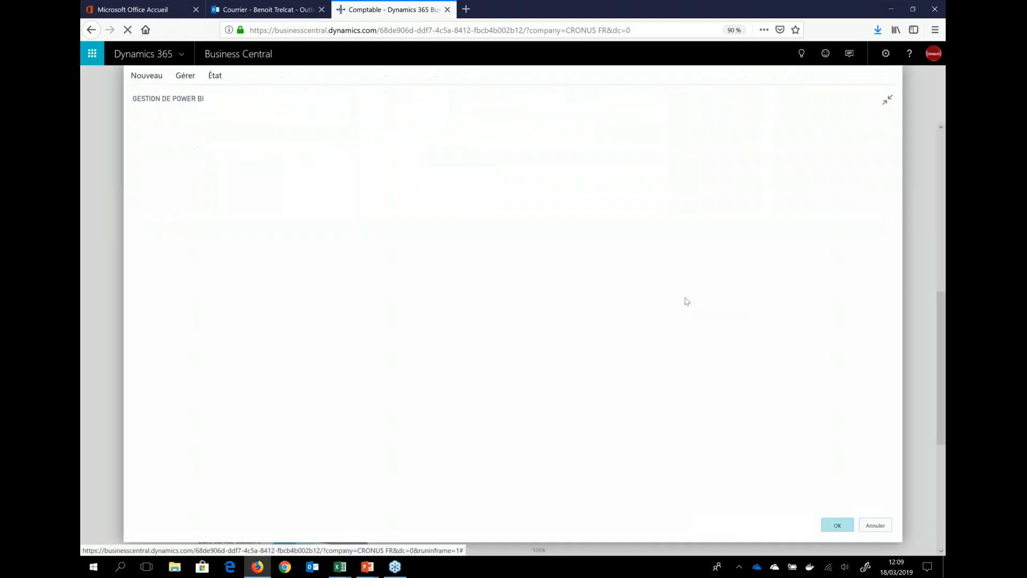
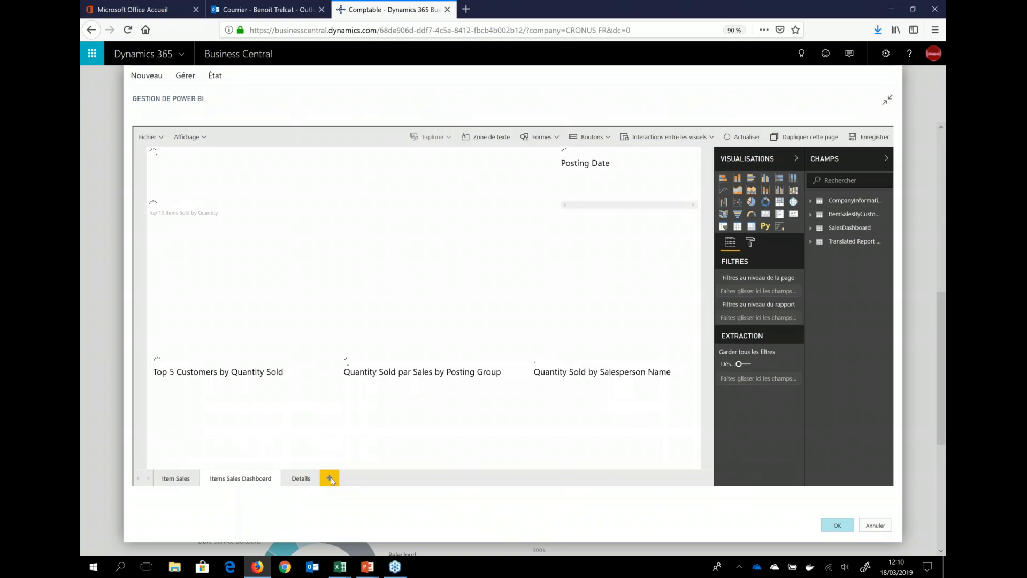
Step: Add a report page with a map of Sales_Amount_Actual by CountryRegionName from the SalesDashboard table, and enlarge the map
{"action": "left_click", "coordinate": [329, 479]}
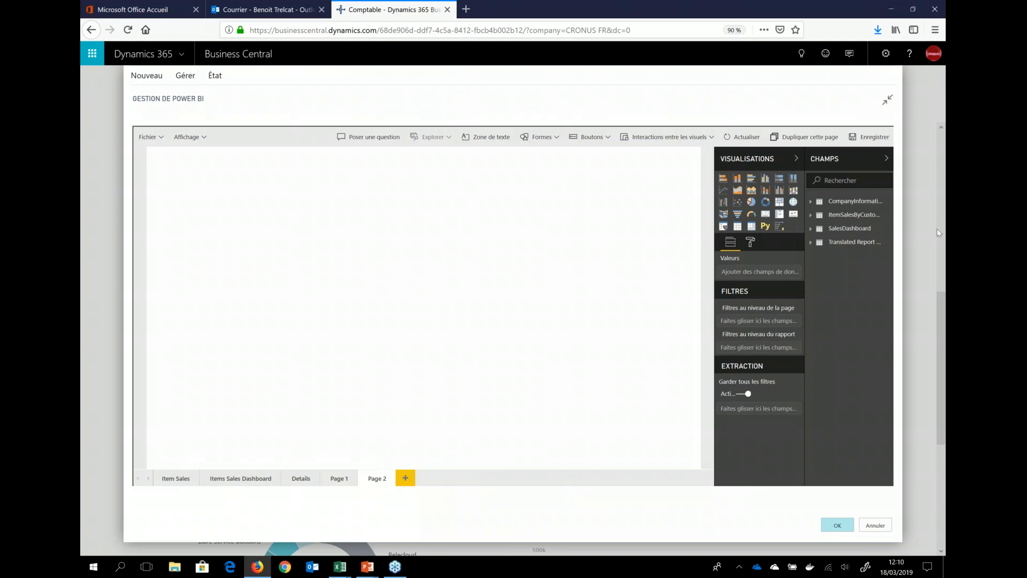
{"action": "left_click", "coordinate": [792, 203]}
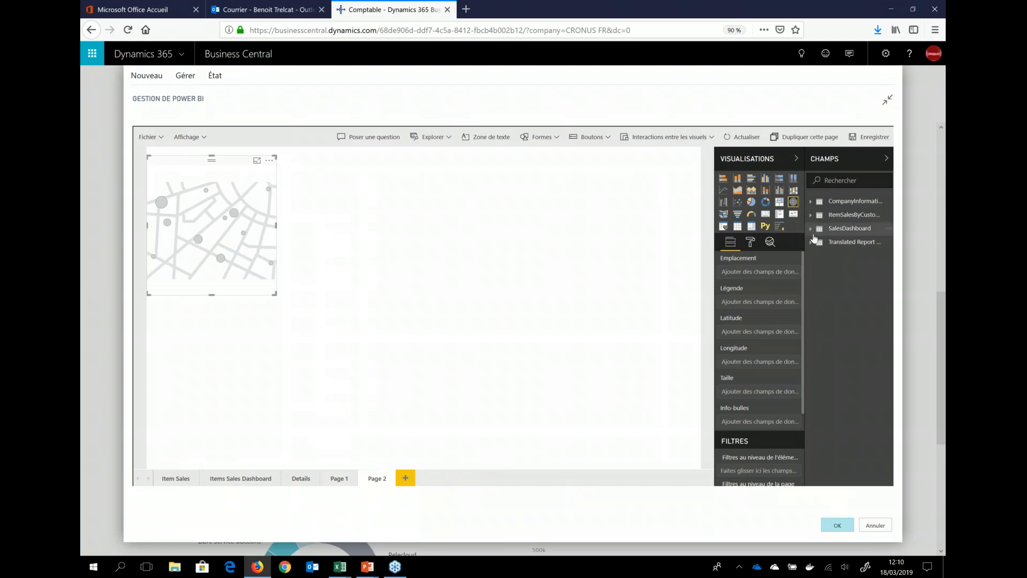
{"action": "left_click", "coordinate": [835, 231]}
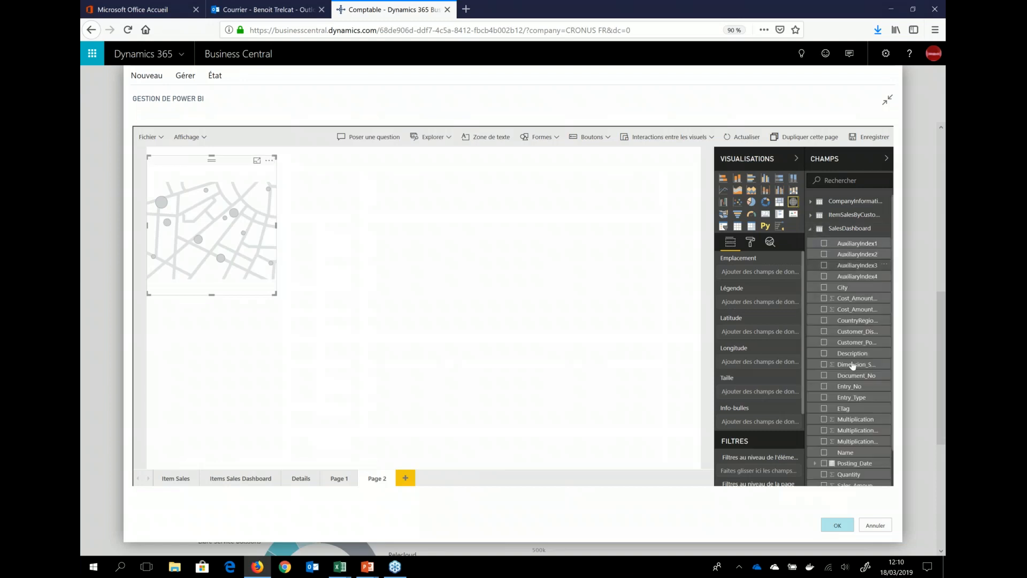
{"action": "scroll", "coordinate": [864, 439], "scroll_direction": "down", "scroll_amount": 1}
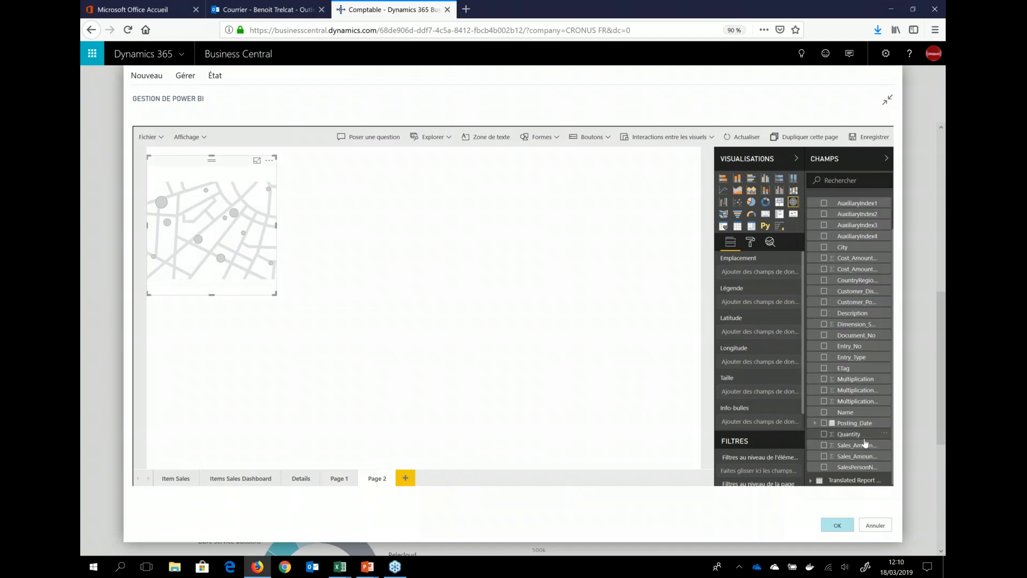
{"action": "left_click", "coordinate": [824, 445]}
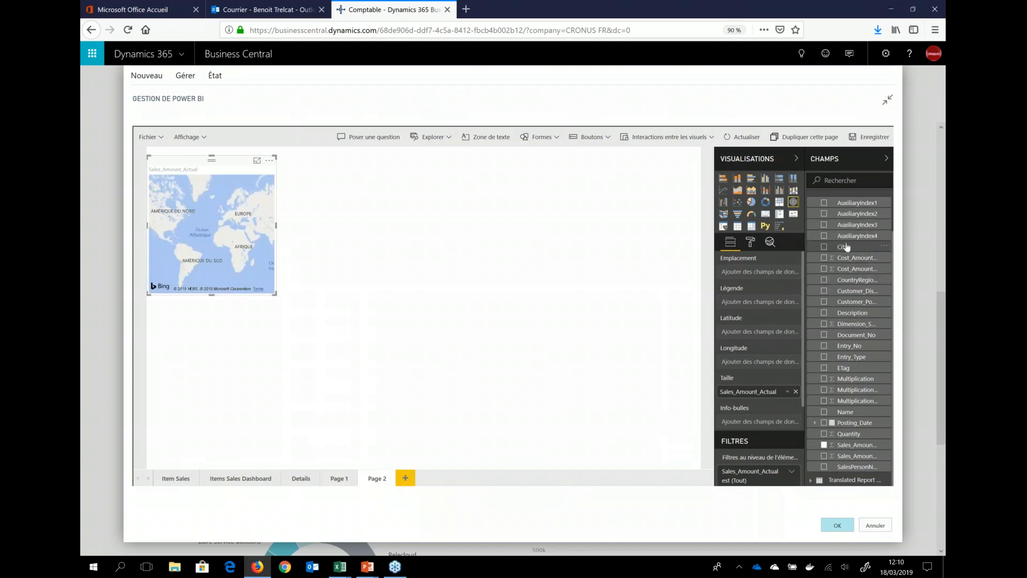
{"action": "left_click", "coordinate": [824, 280]}
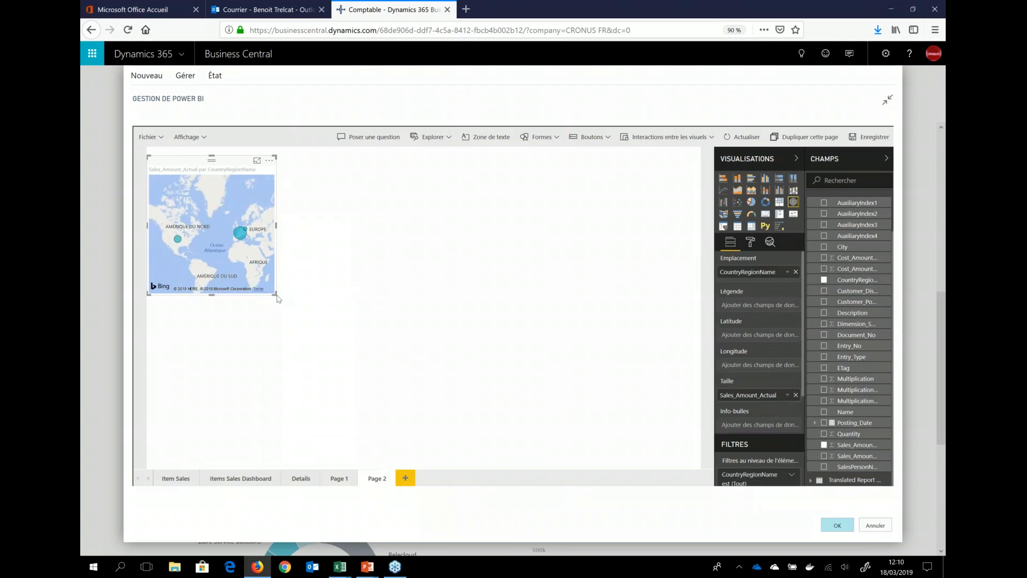
{"action": "left_click_drag", "start_coordinate": [277, 298], "coordinate": [366, 355]}
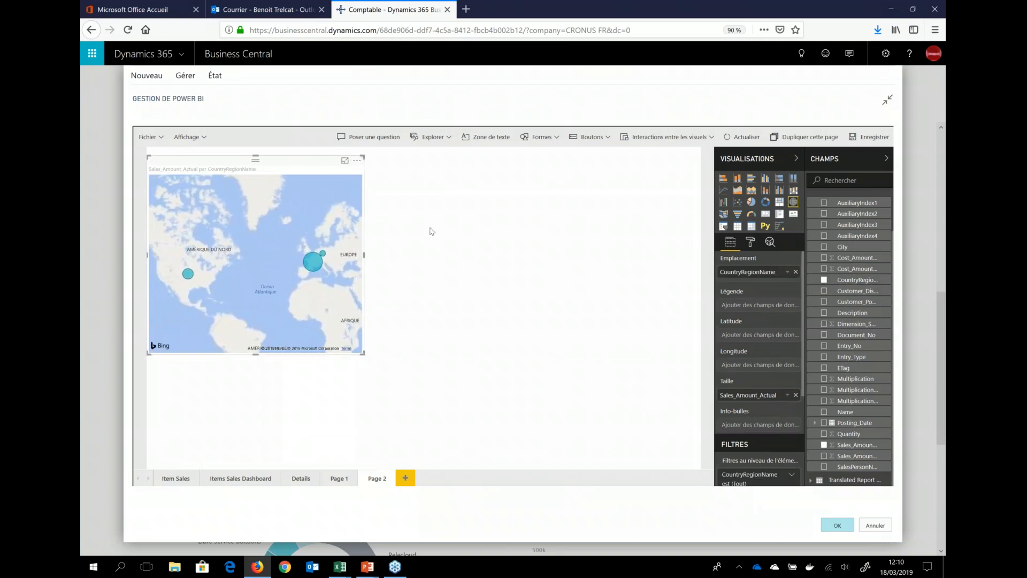
{"action": "left_click", "coordinate": [456, 244]}
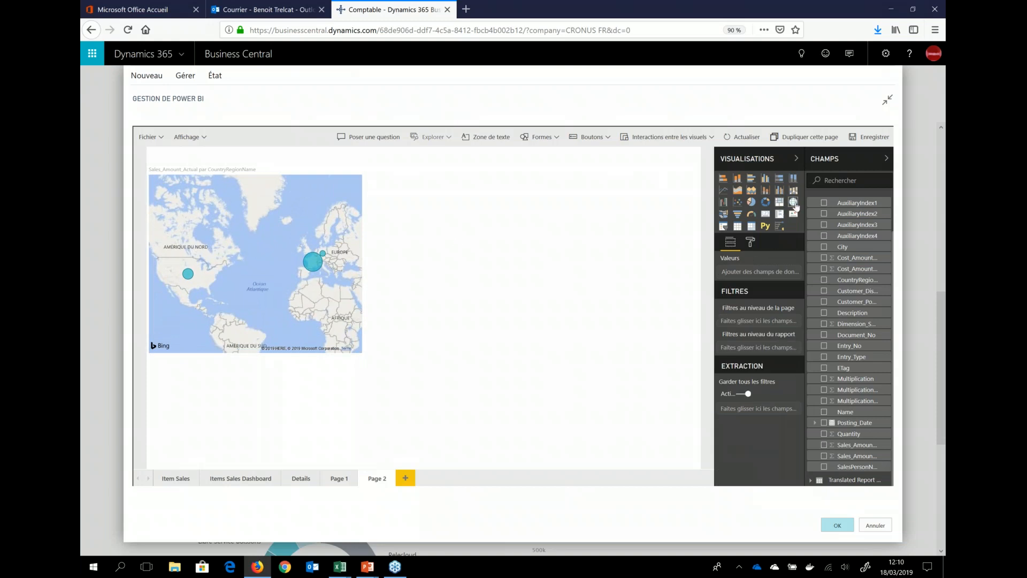
Step: Add a second map showing Sales_Amount_Actual by City, placed beside the country map and enlarged to a similar height
{"action": "left_click", "coordinate": [793, 203]}
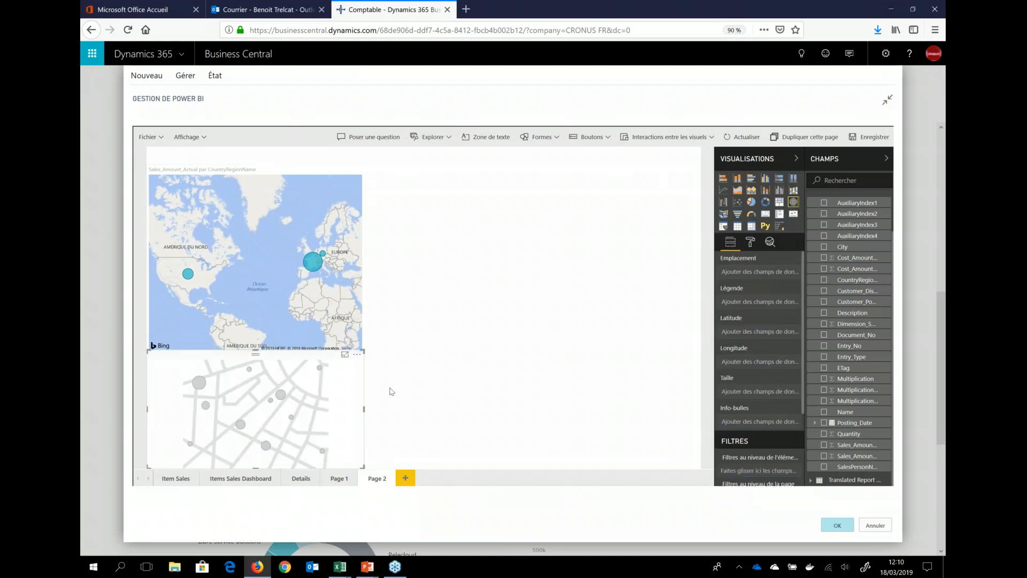
{"action": "left_click_drag", "start_coordinate": [369, 377], "coordinate": [558, 204]}
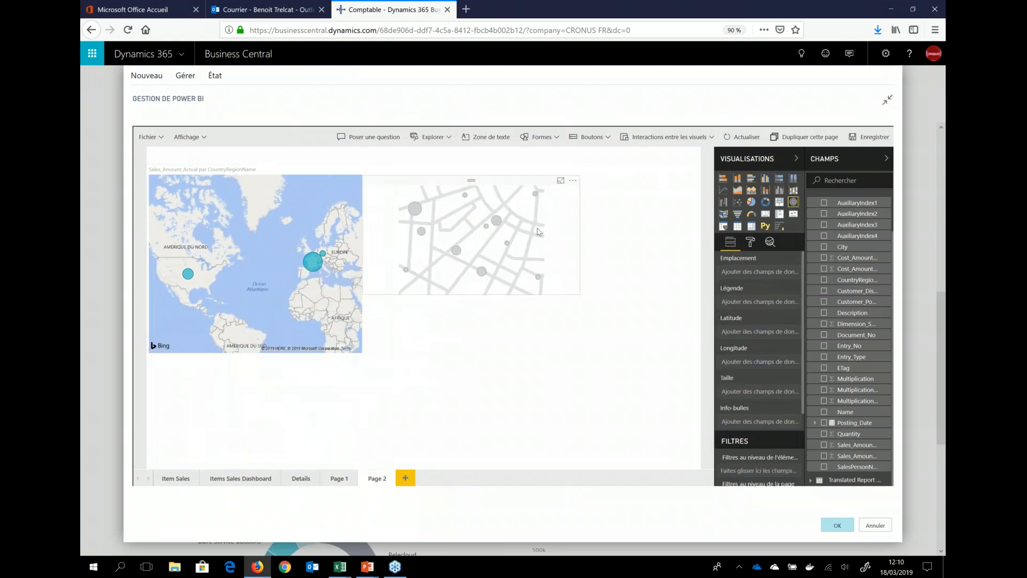
{"action": "left_click_drag", "start_coordinate": [474, 293], "coordinate": [477, 342]}
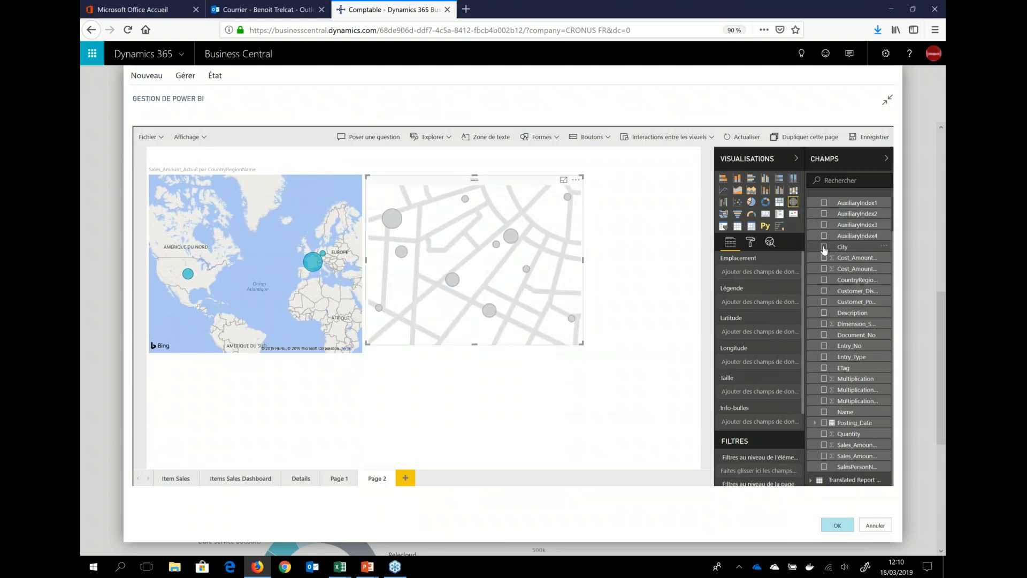
{"action": "left_click", "coordinate": [824, 248]}
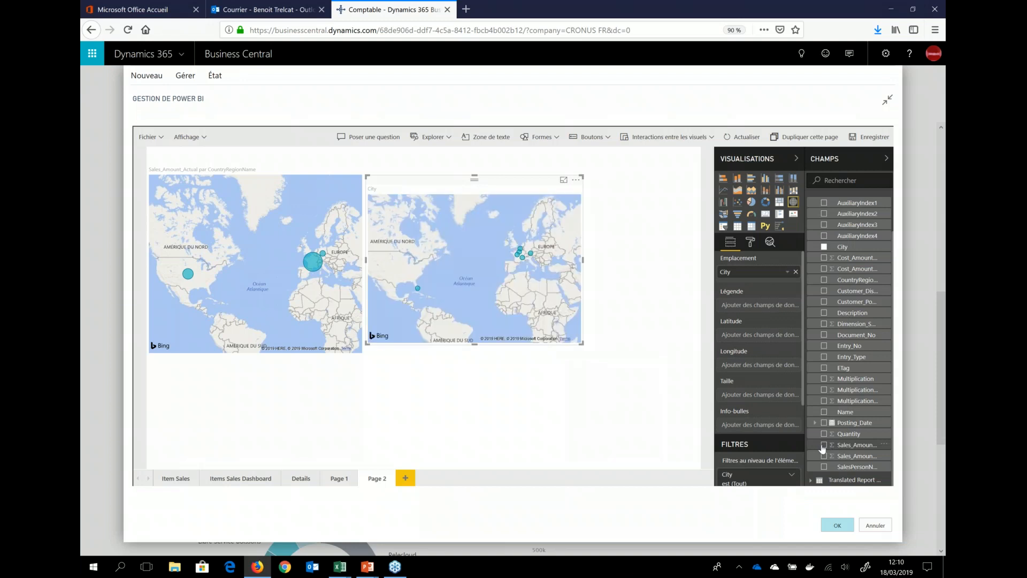
{"action": "left_click", "coordinate": [823, 445]}
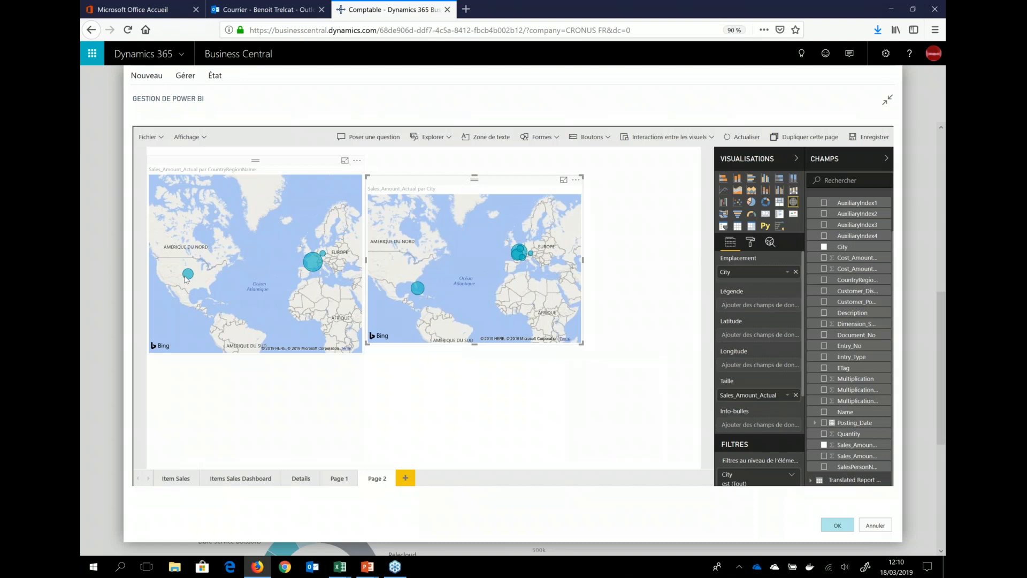
Step: Filter the city map by the United States and by France on the country map, and inspect the French cities' sales
{"action": "left_click", "coordinate": [188, 275]}
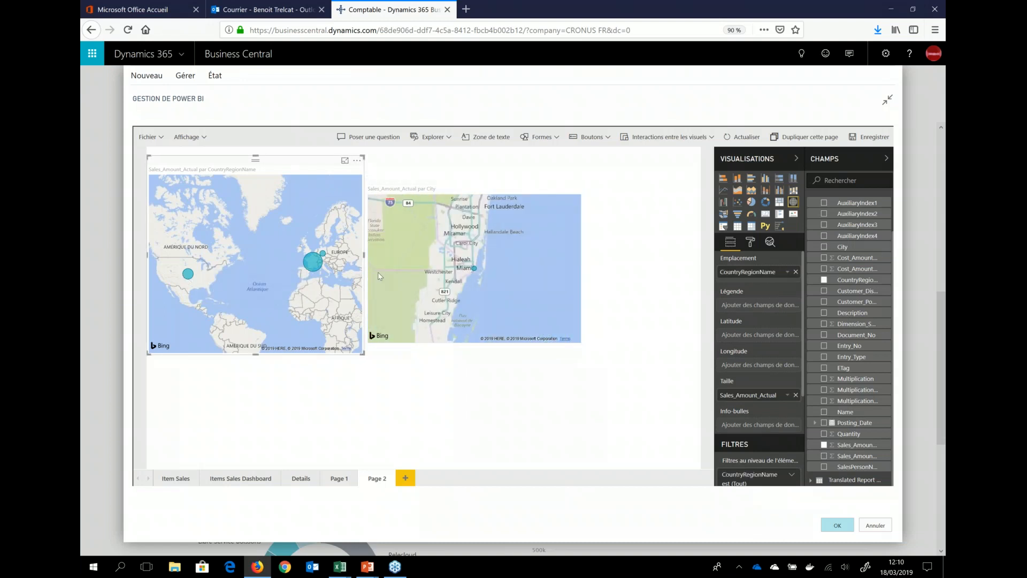
{"action": "left_click", "coordinate": [312, 263]}
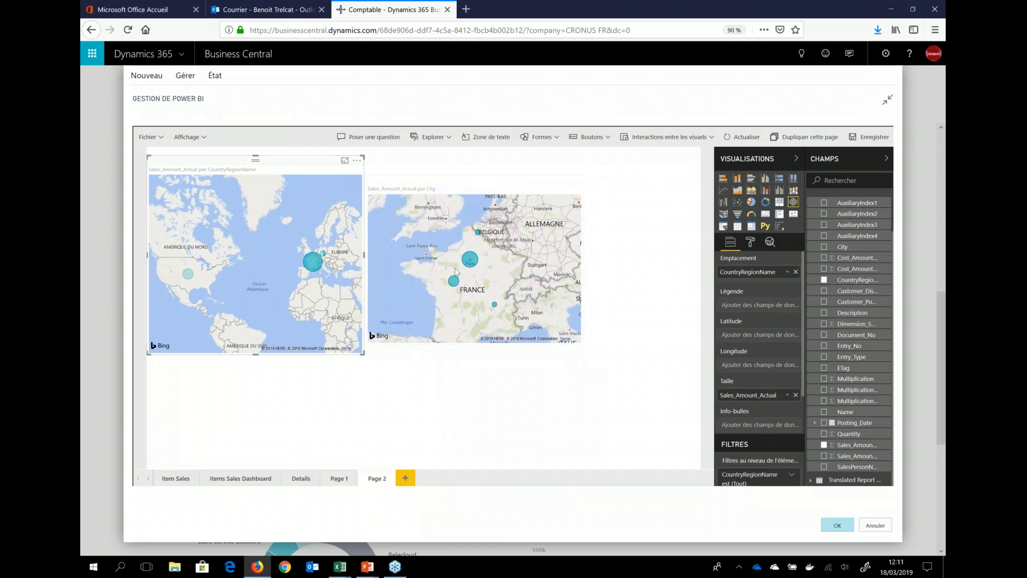
{"action": "mouse_move", "coordinate": [470, 260]}
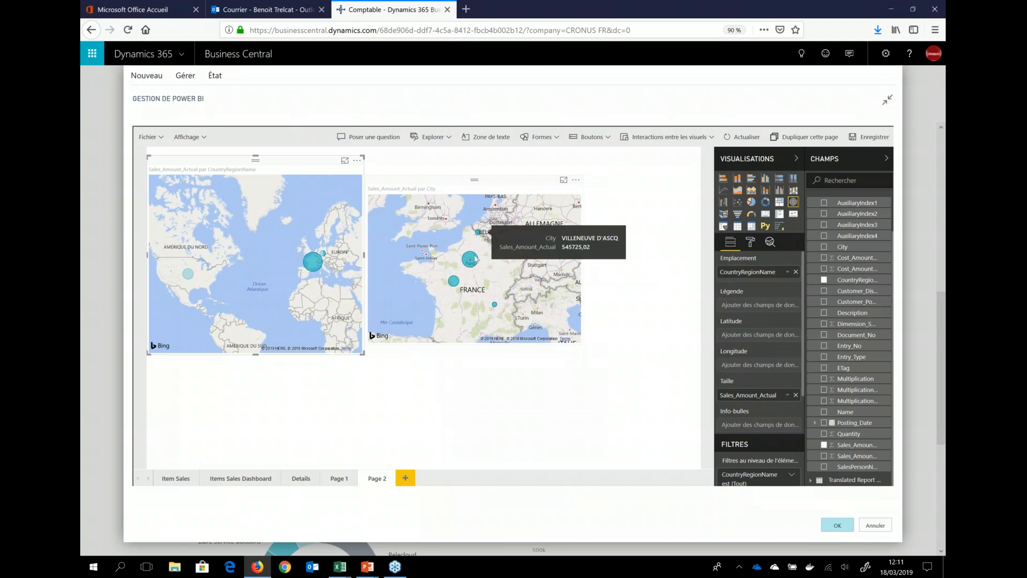
{"action": "mouse_move", "coordinate": [454, 282]}
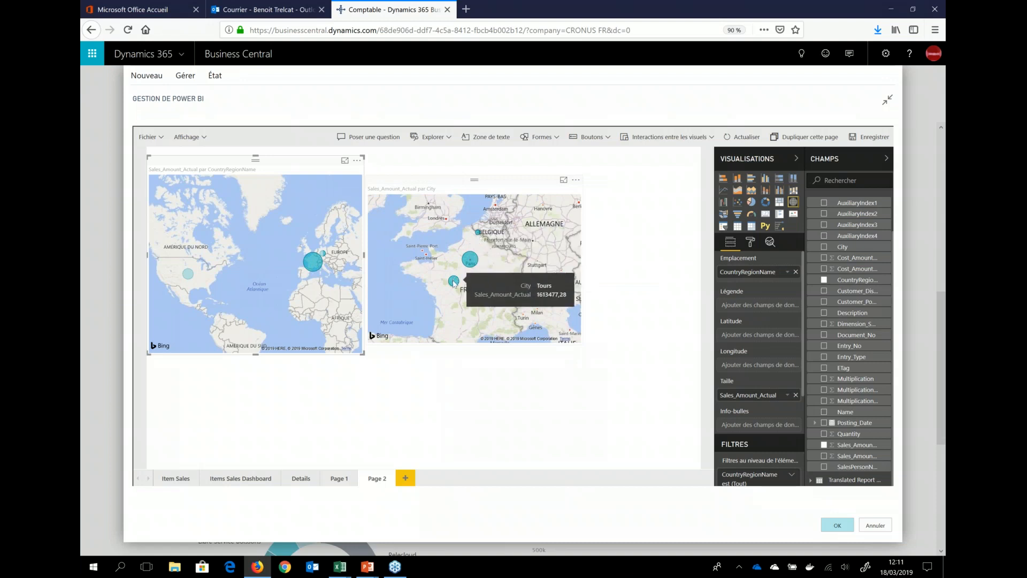
Step: Add a pie chart of Sales_Amount_Actual by Item_No from the ItemSalesByCustomer table below the country map
{"action": "left_click", "coordinate": [331, 400]}
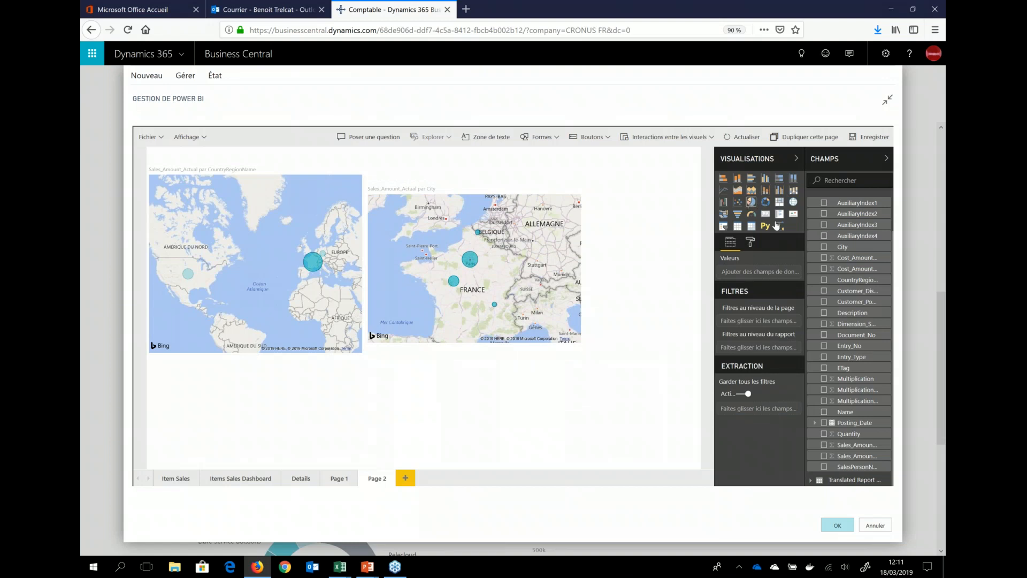
{"action": "left_click", "coordinate": [824, 444]}
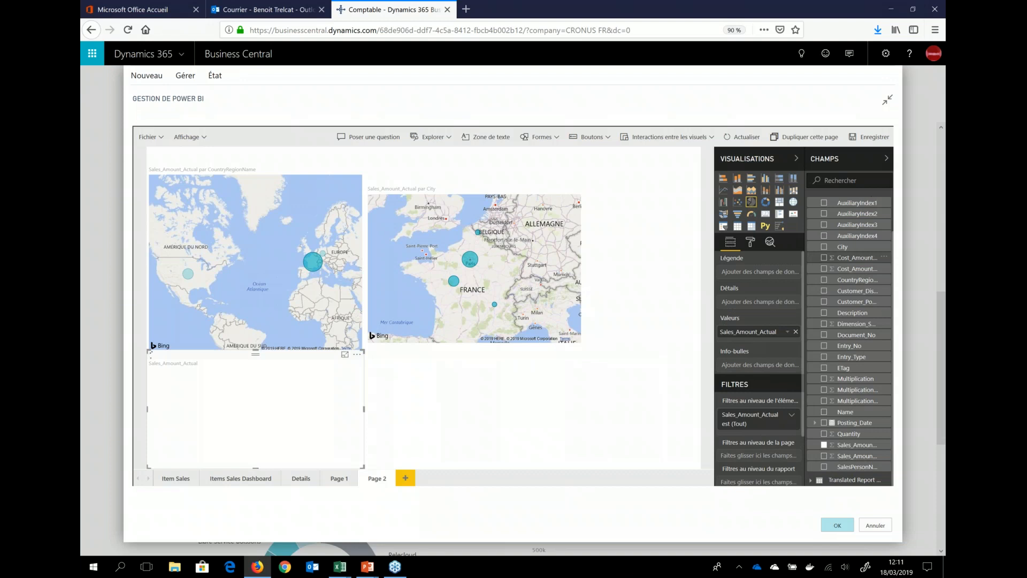
{"action": "scroll", "coordinate": [818, 223], "scroll_direction": "up", "scroll_amount": 2}
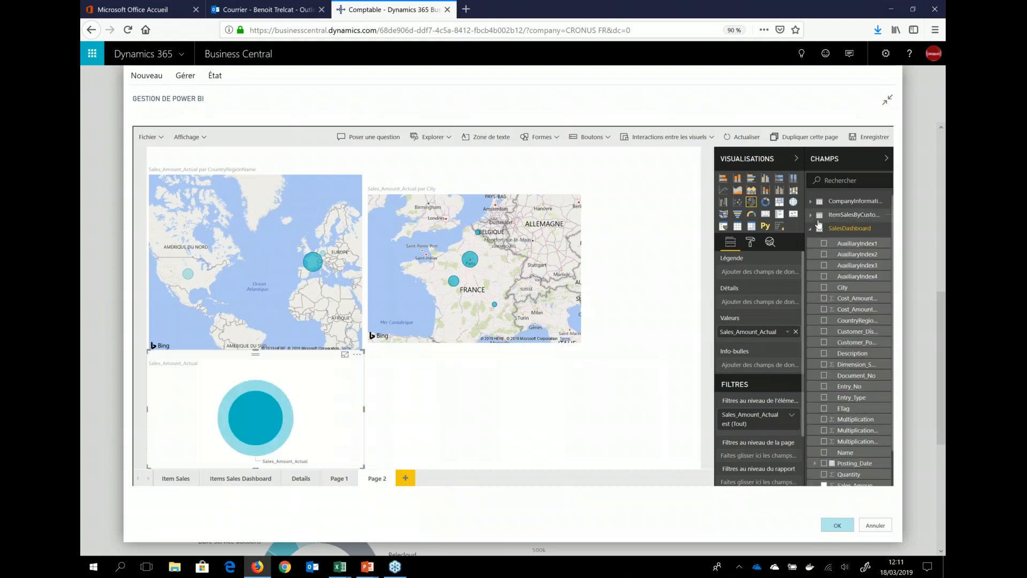
{"action": "left_click", "coordinate": [818, 216]}
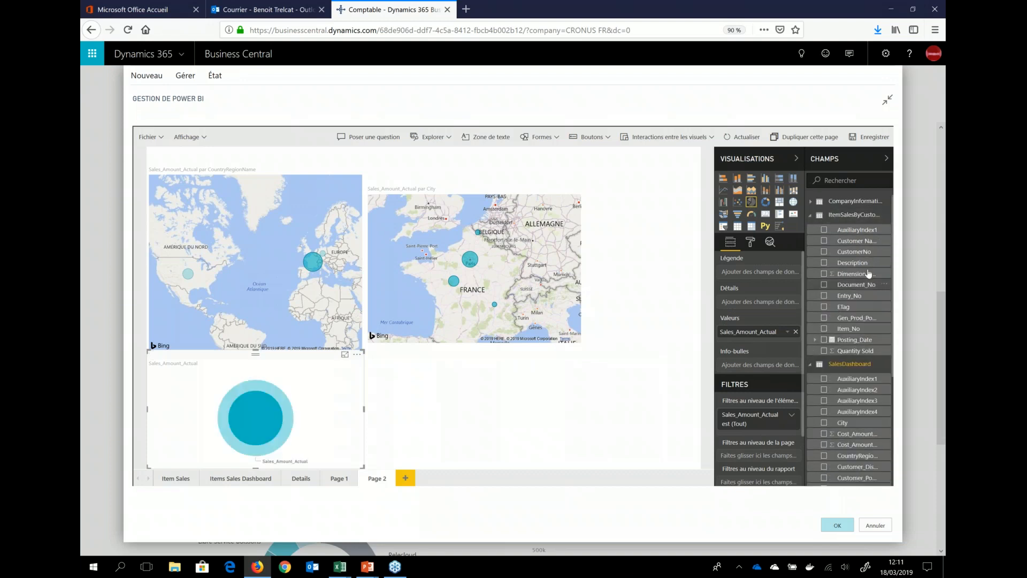
{"action": "left_click", "coordinate": [824, 328]}
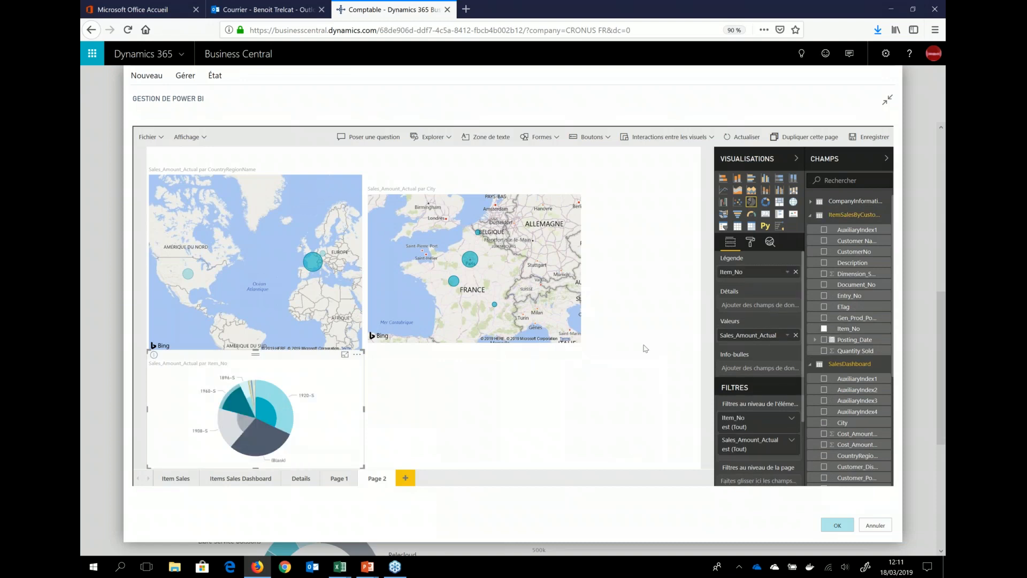
Step: Cross-filter the page by the Villeneuve d'Ascq bubble on the city map, and save the report before closing Gestion de Power BI
{"action": "left_click", "coordinate": [479, 235]}
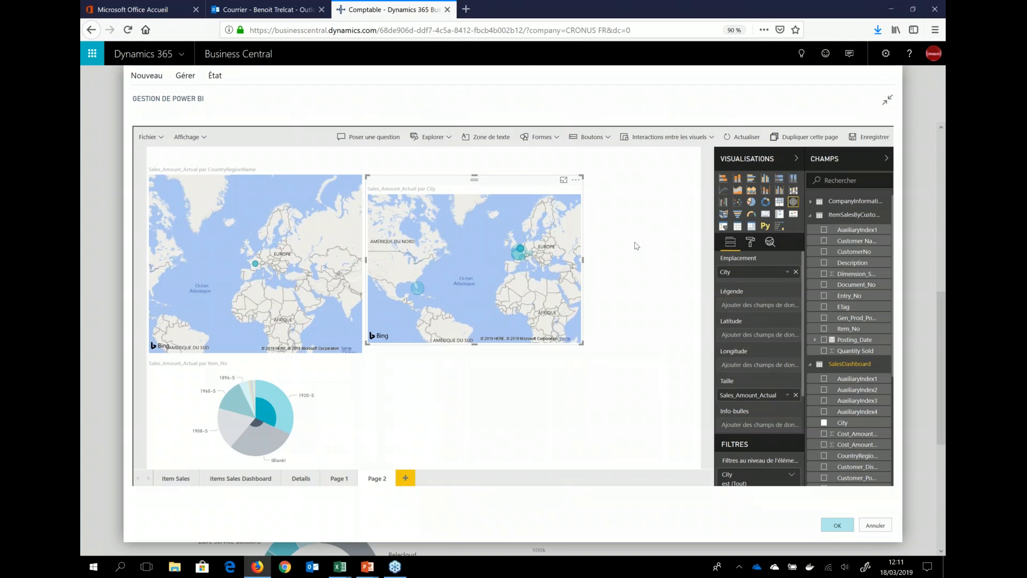
{"action": "left_click", "coordinate": [637, 247]}
{"action": "left_click", "coordinate": [882, 140]}
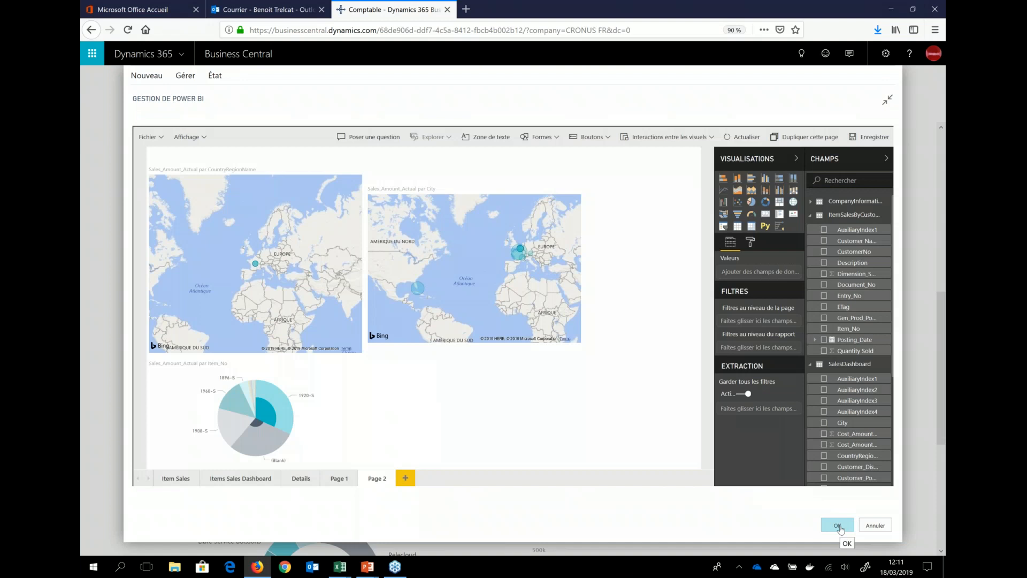
{"action": "left_click", "coordinate": [838, 526]}
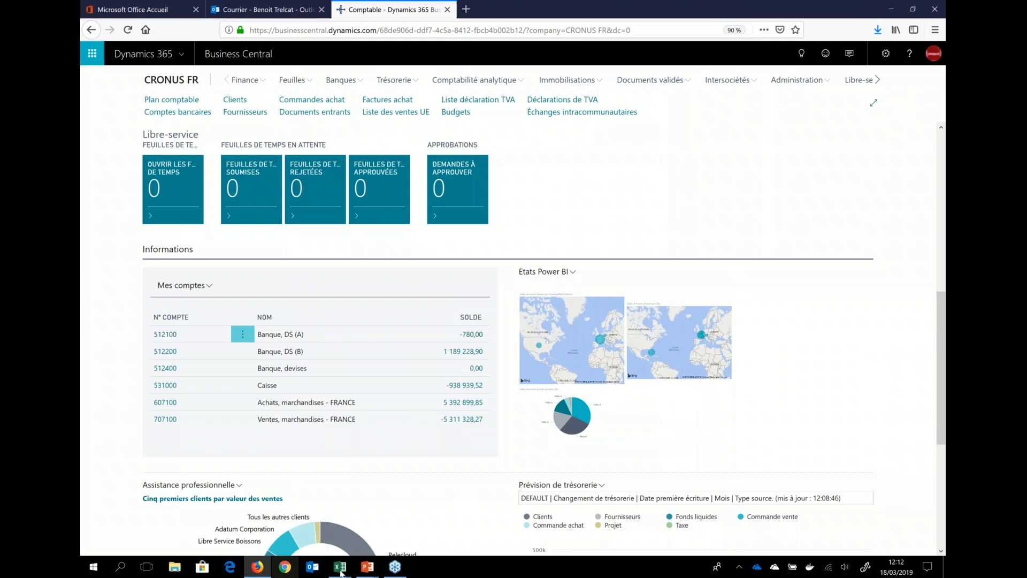
Step: Switch to the running PowerPoint slide show of the Business Central webinar
{"action": "mouse_move", "coordinate": [368, 574]}
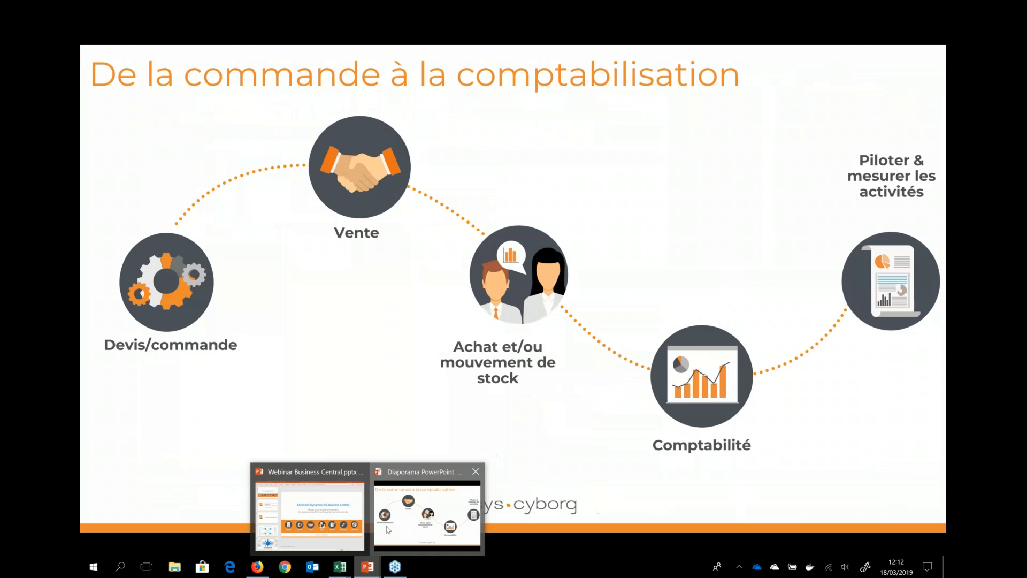
{"action": "left_click", "coordinate": [389, 529]}
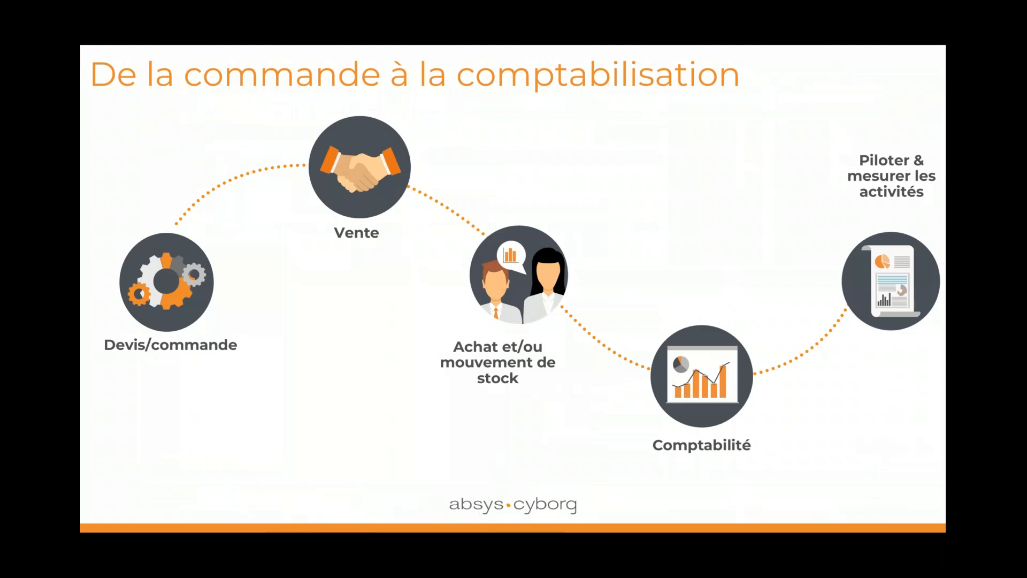